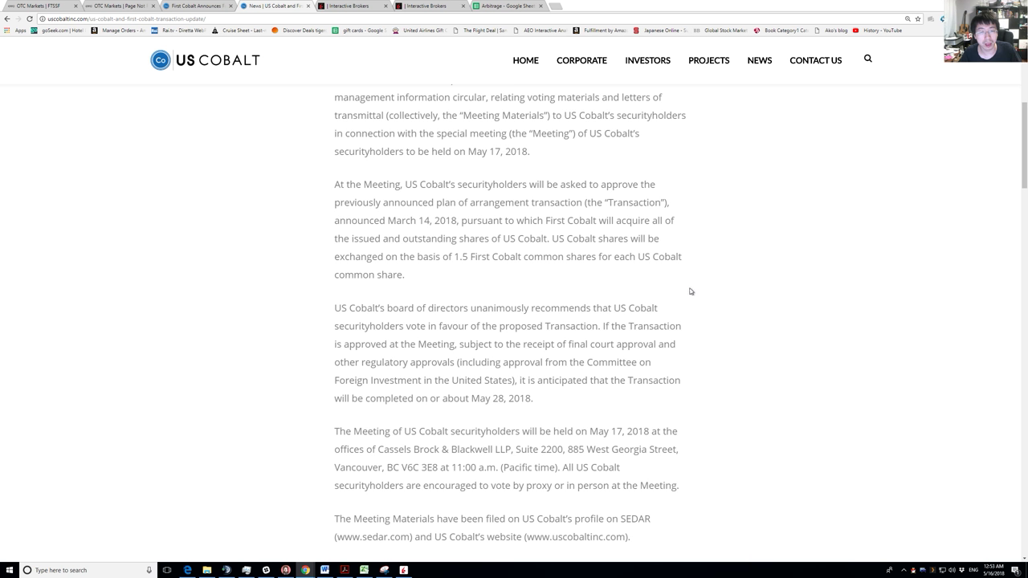
Highlight the passage on approving the Transaction and the First Cobalt share exchange basis in the US Cobalt news release.
mouse_move(654, 271)
left_mouse_down()
mouse_move(655, 177)
mouse_move(672, 221)
mouse_move(658, 278)
left_mouse_up()
left_click(655, 279)
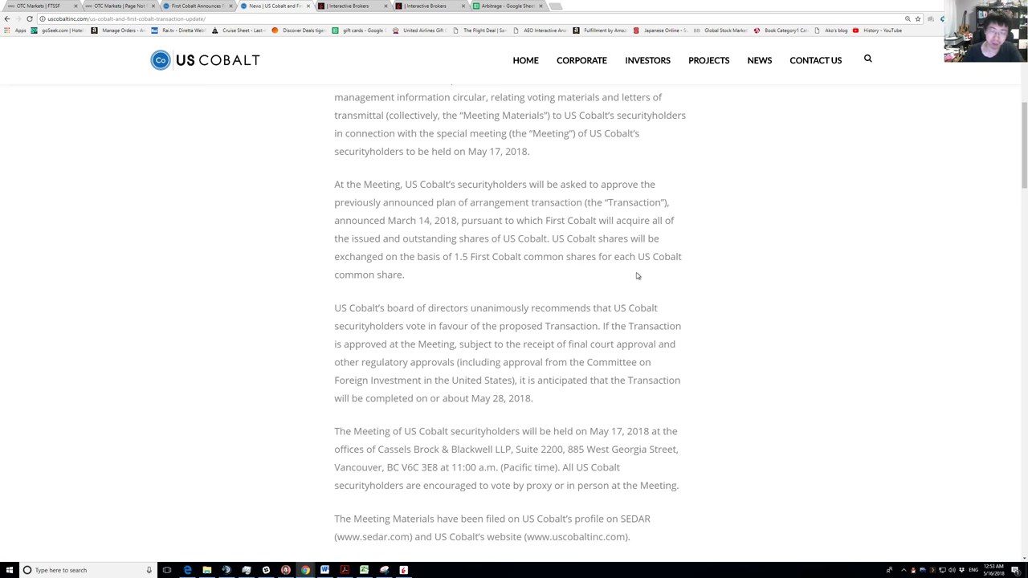
left_click_drag(587, 184, 586, 256)
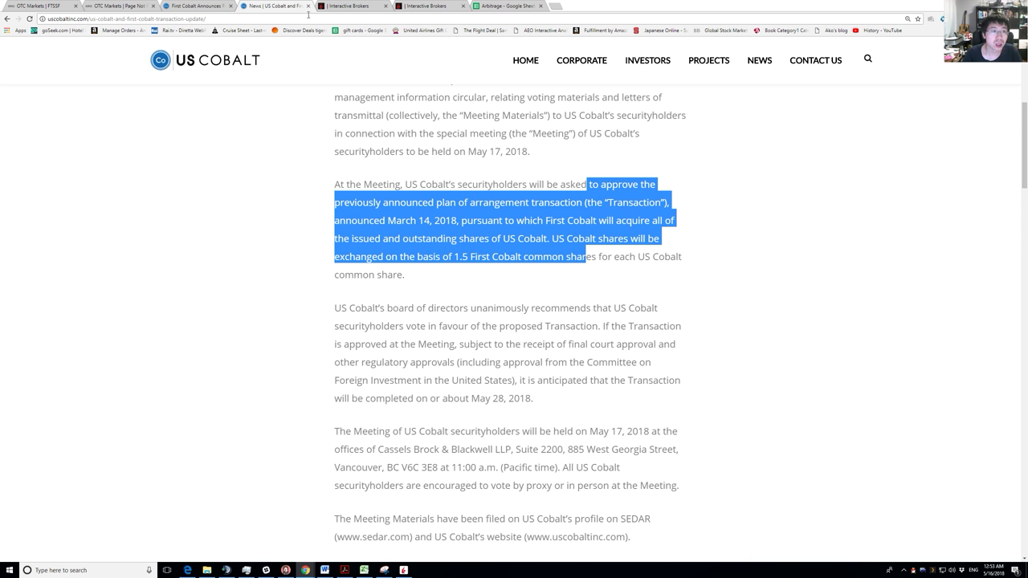
Switch to the Arbitrage spreadsheet and examine the FTSSF–USCFF deal row from the purchaser through the target value.
left_click(494, 6)
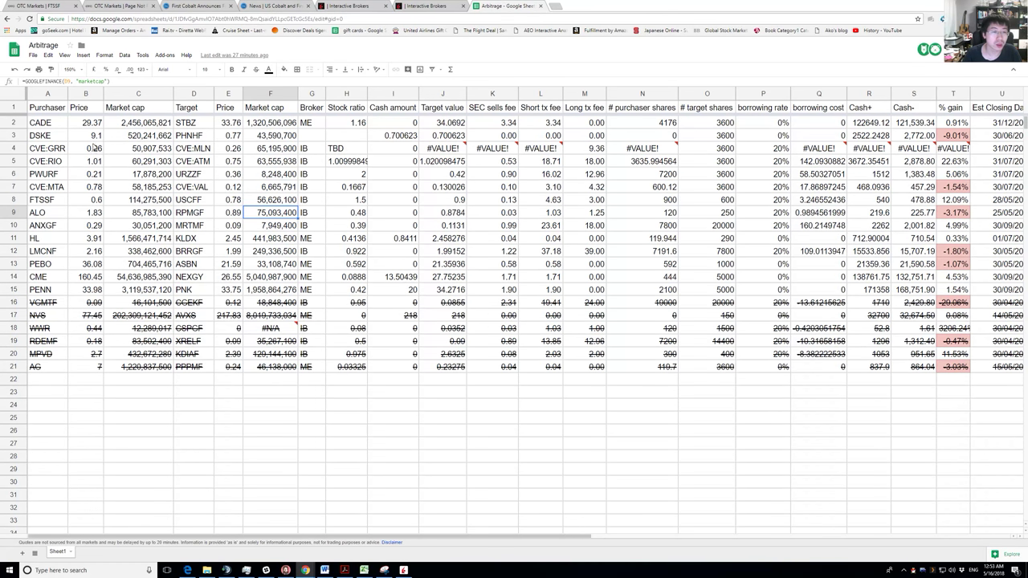
left_click(61, 201)
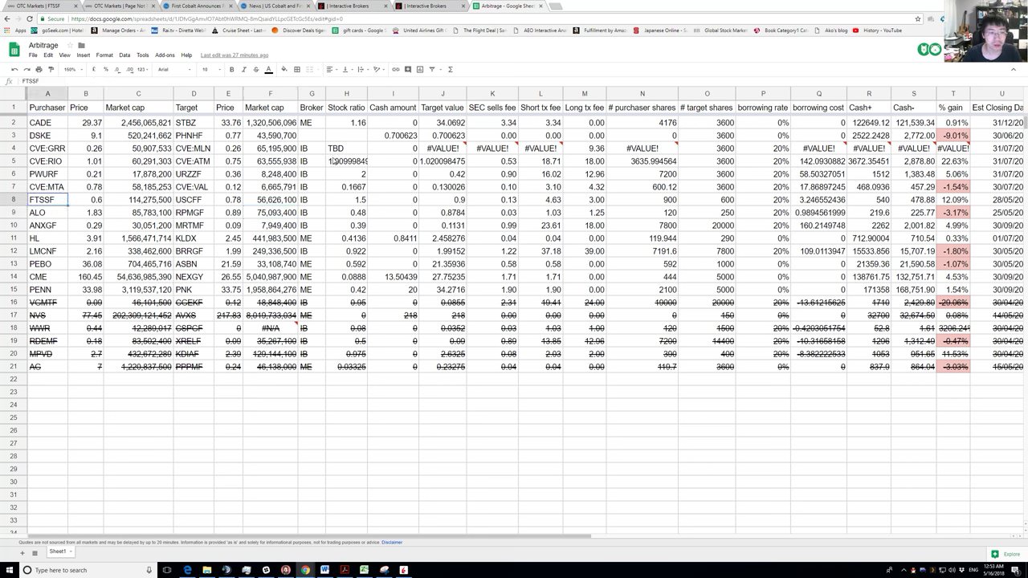
left_click(421, 197, "shift")
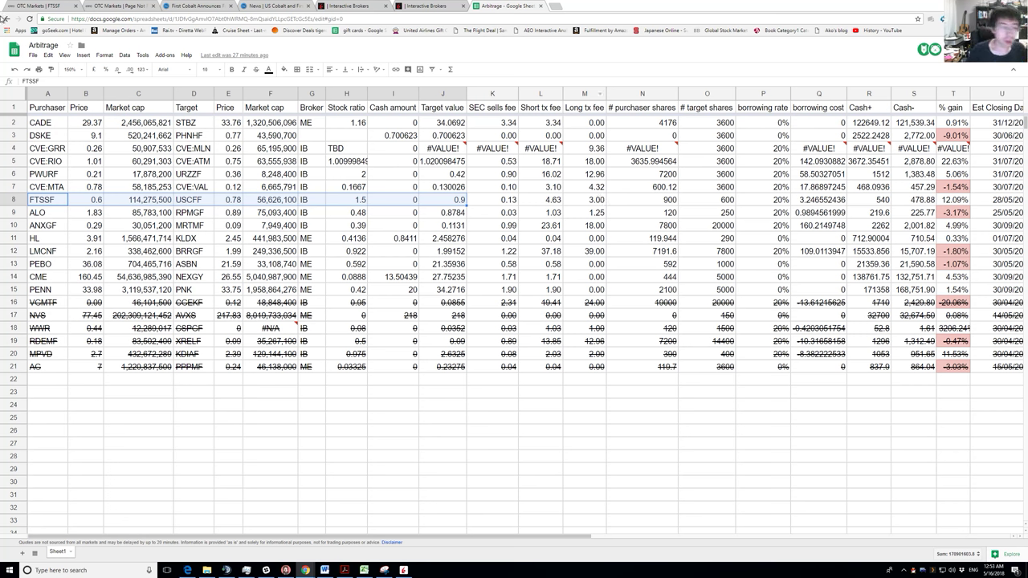
left_click_drag(58, 201, 258, 202)
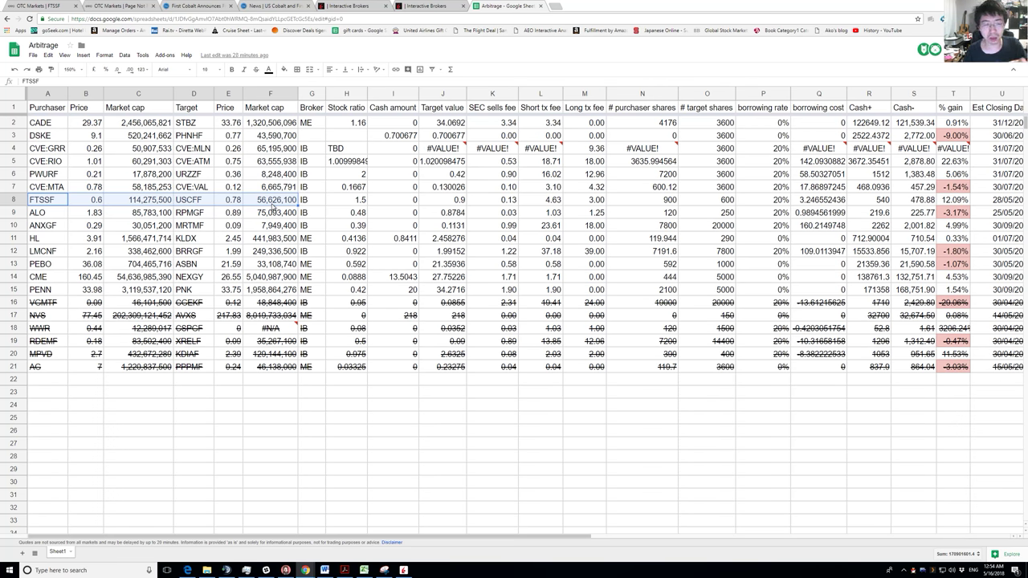
left_click(55, 204)
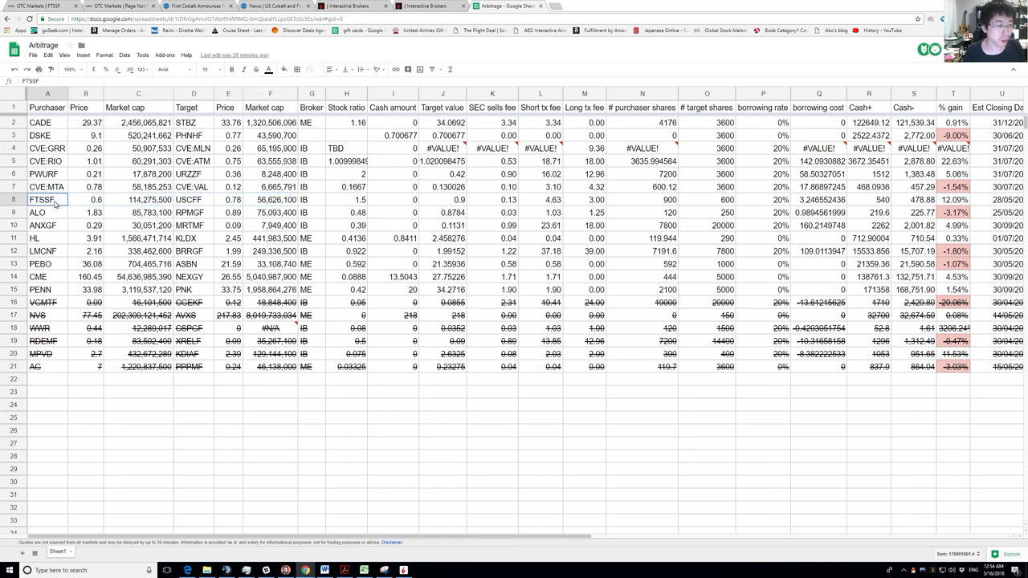
Examine the purchaser price, target price and stock ratio in the FTSSF–USCFF row.
key("Right")
left_click(56, 204)
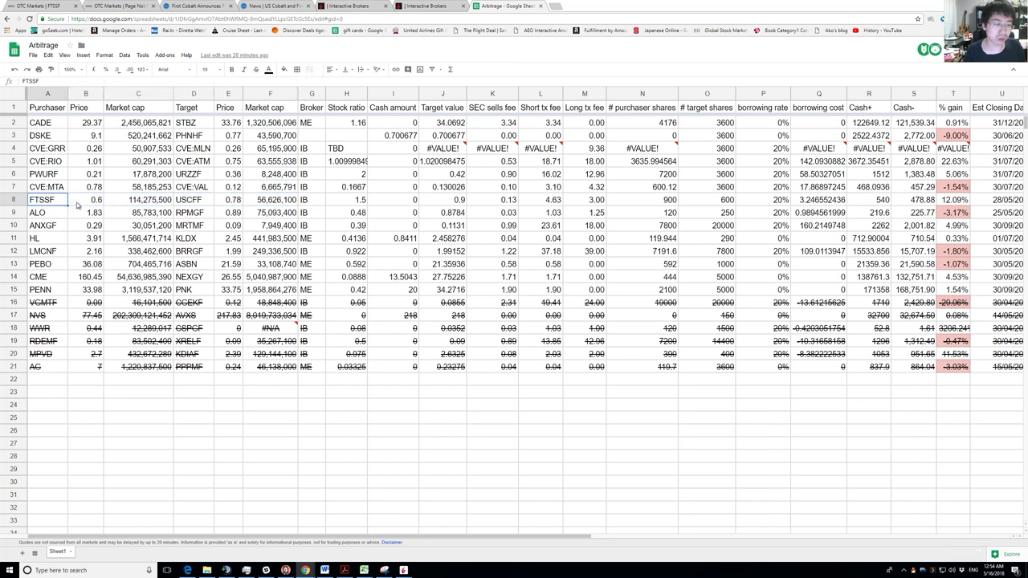
left_click(90, 204)
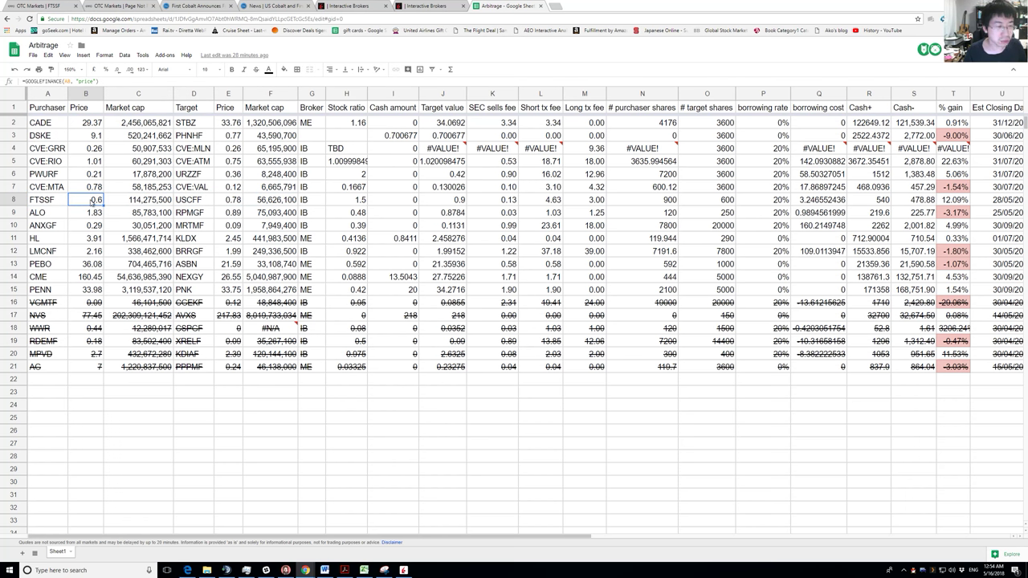
left_click(229, 204)
left_click(212, 206)
left_click(221, 206)
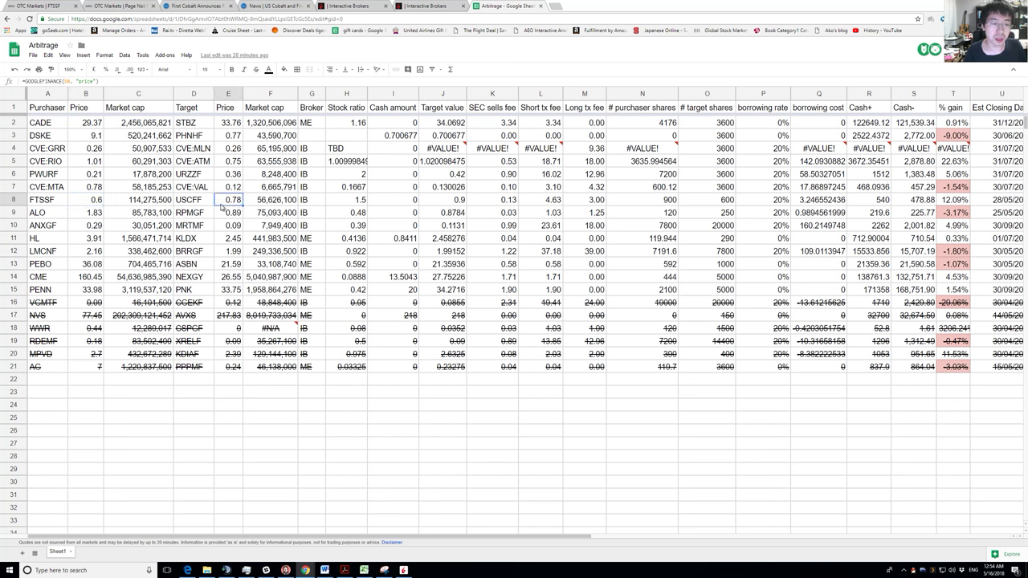
left_click(348, 202)
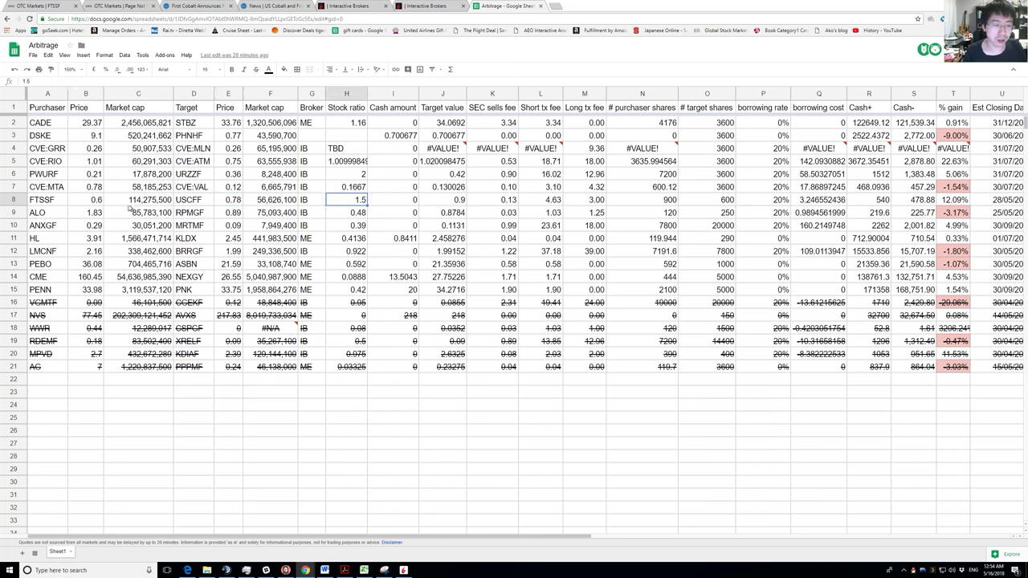
Compare the USCFF target ticker and price with the FTSSF purchaser ticker and price.
left_click(225, 206)
left_click(189, 204)
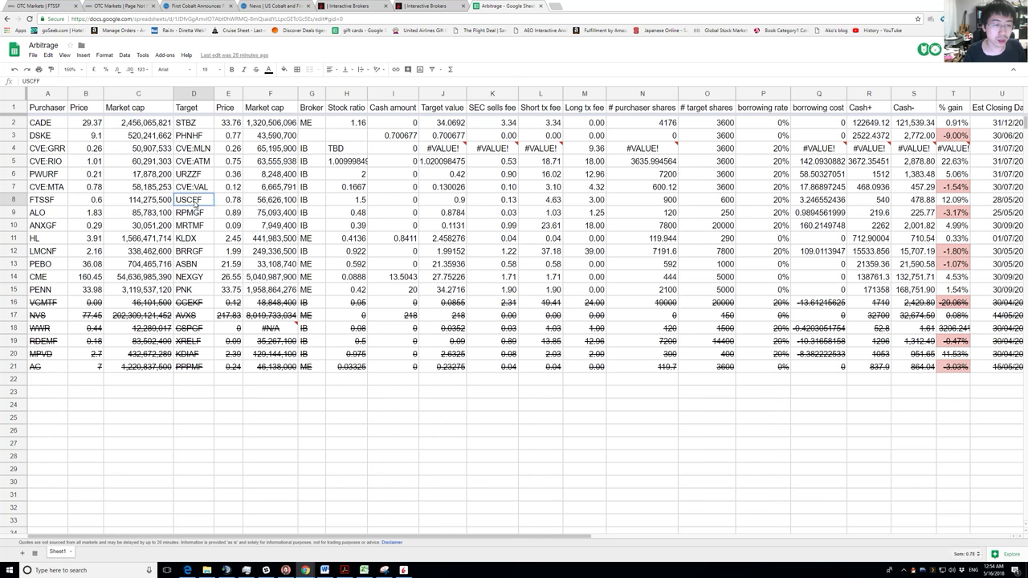
left_click(40, 200)
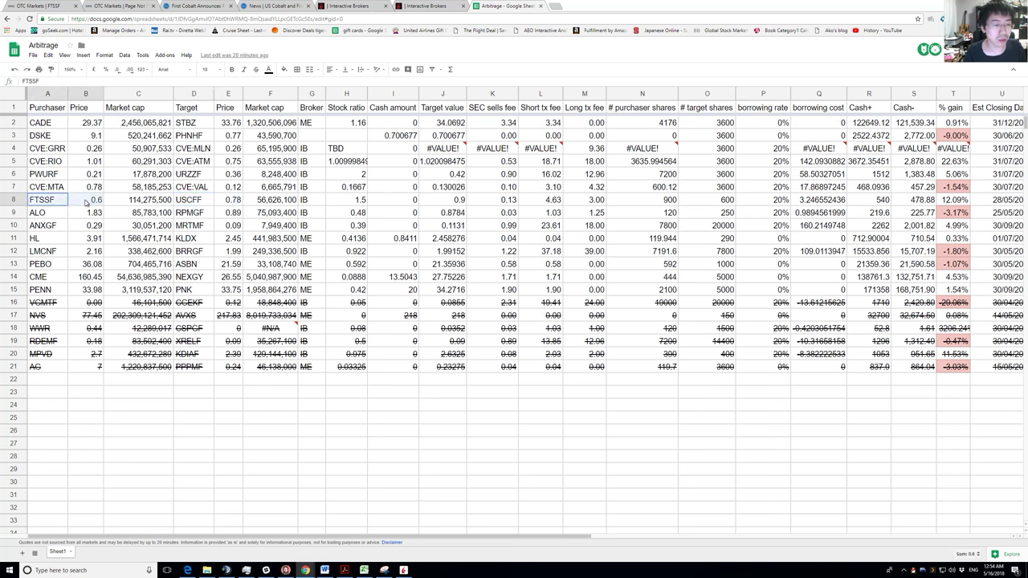
left_click(187, 206)
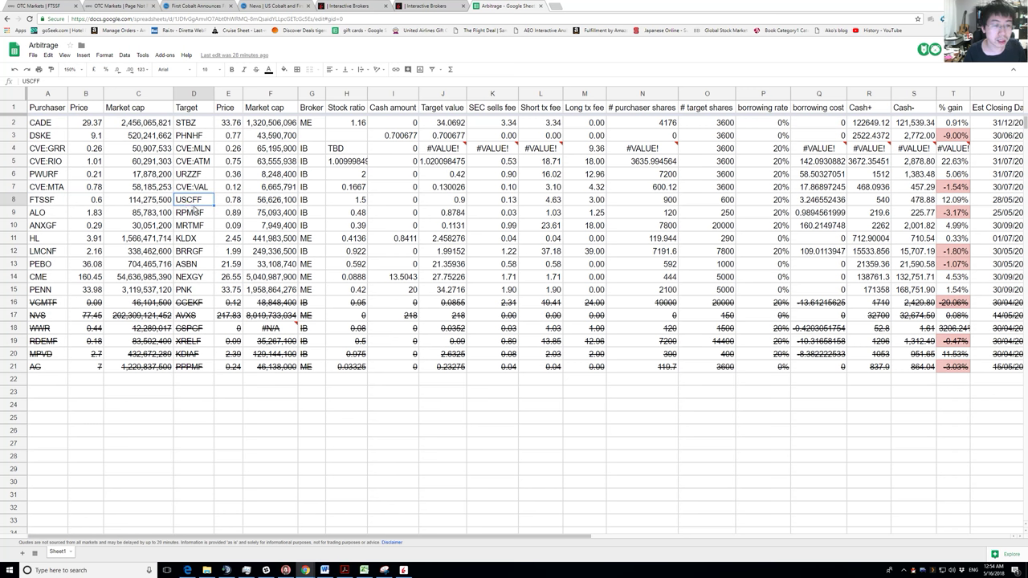
left_click(95, 203)
left_click(230, 202)
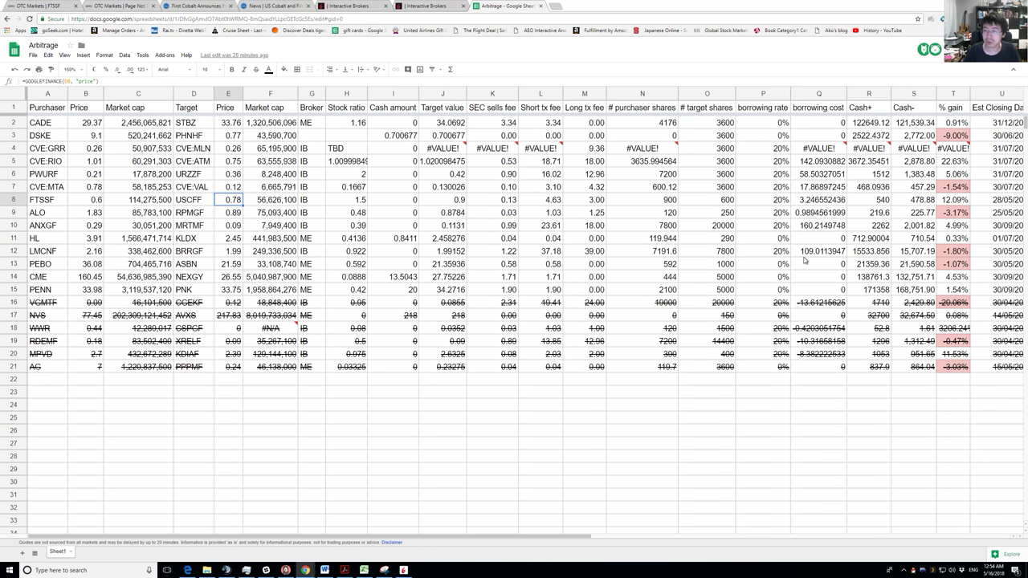
Check the FTSSF–USCFF deal's Cash-, % gain and estimated closing date, and compare the date with the system calendar.
left_click(899, 203)
left_click(948, 203)
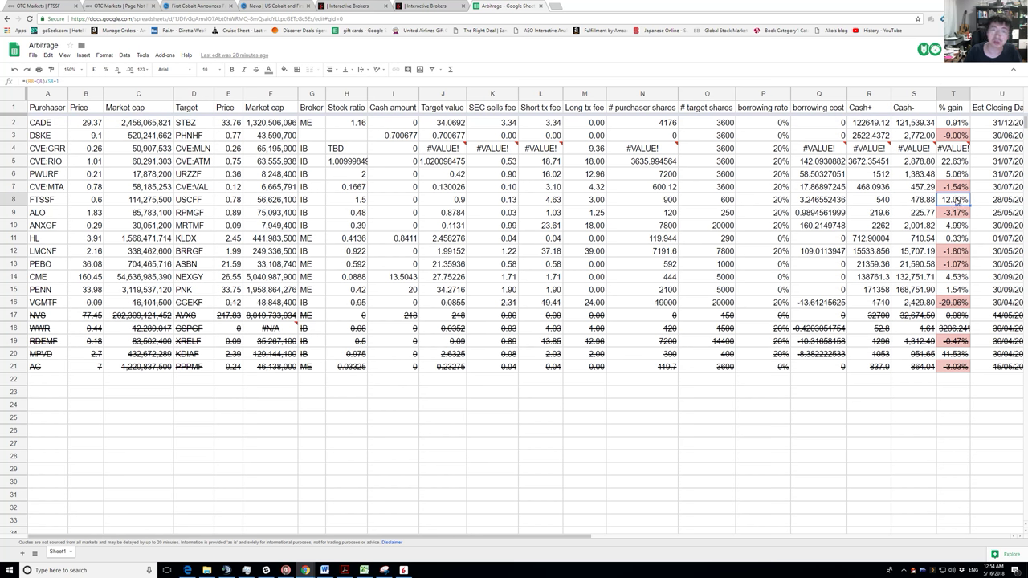
scroll(956, 202, "right", 2)
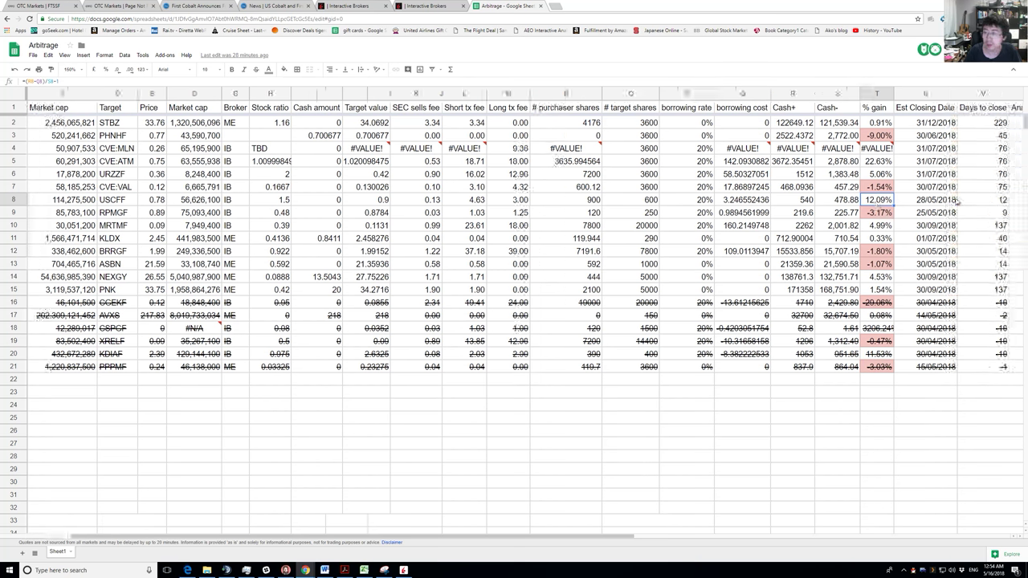
left_click(990, 567)
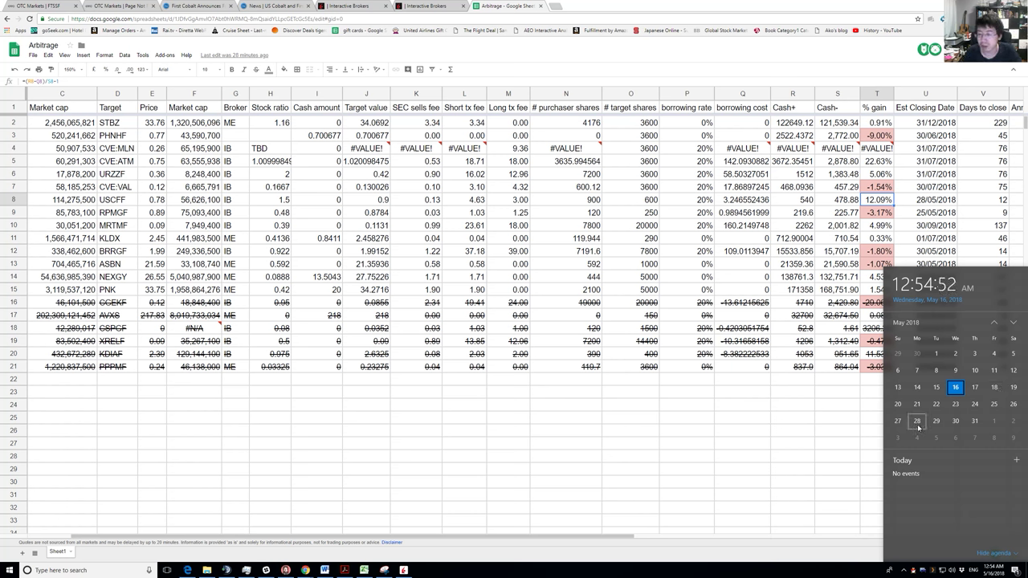
left_click(644, 252)
left_click(644, 252)
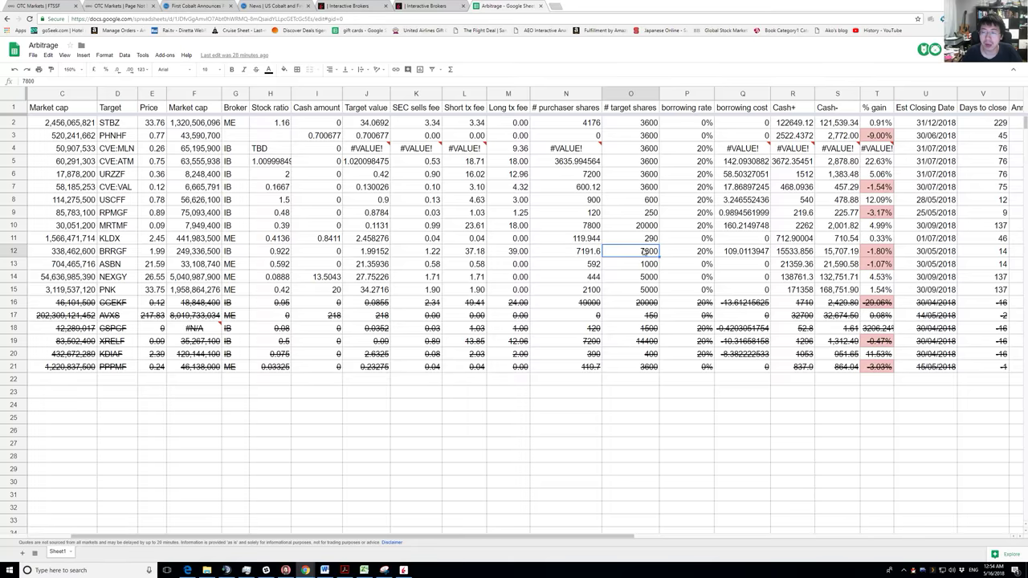
Inspect the Short tx fee formula in the FTSSF row and leave it without editing.
scroll(644, 252, "left", 2)
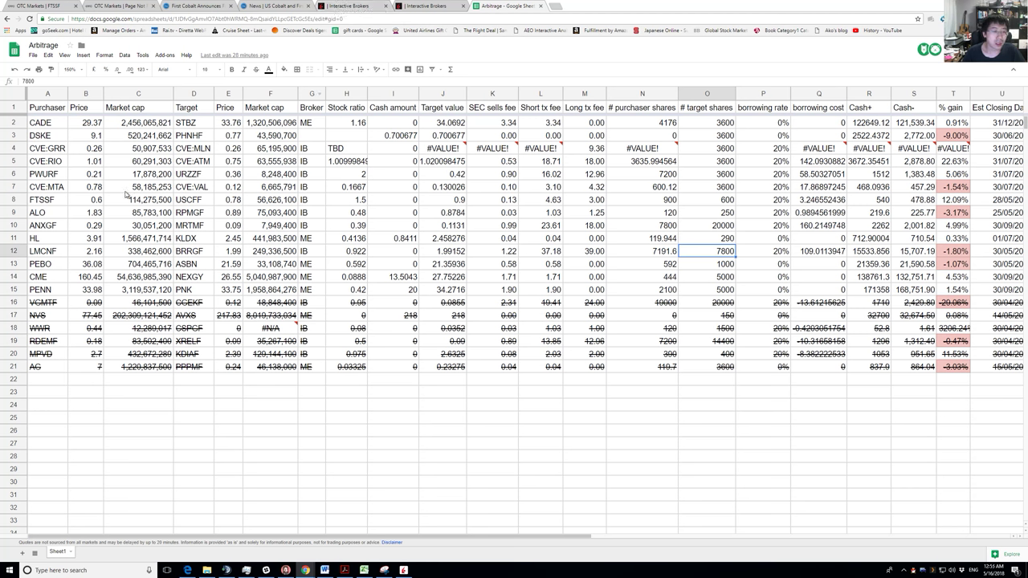
left_click(557, 201)
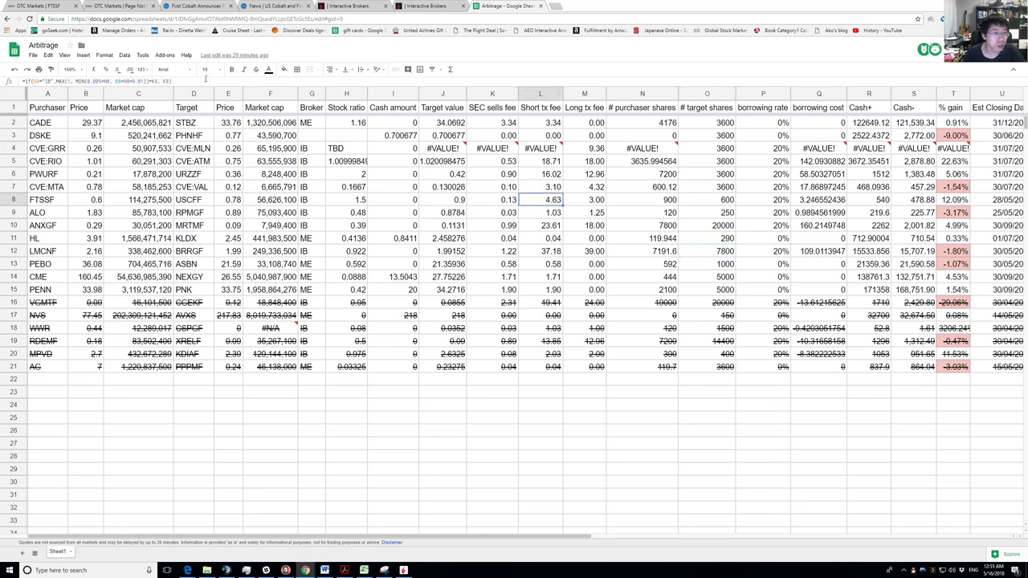
left_click(205, 81)
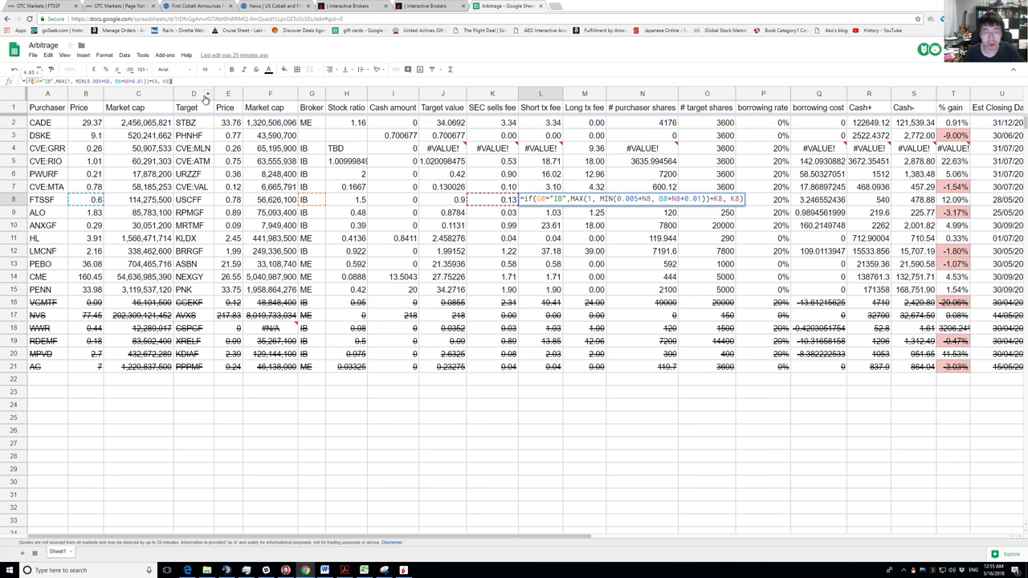
key("Escape")
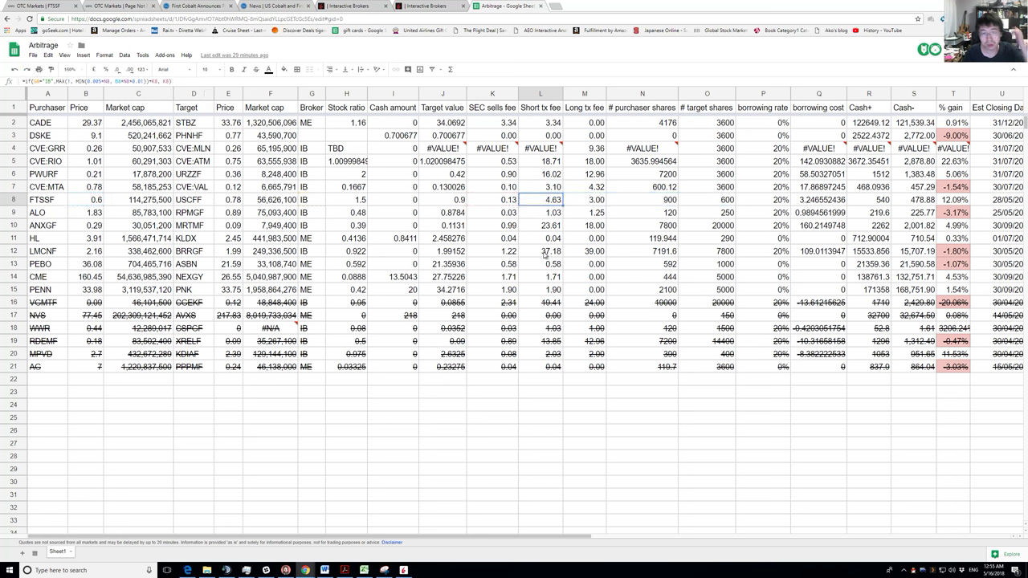
left_click(579, 200)
left_click(560, 203)
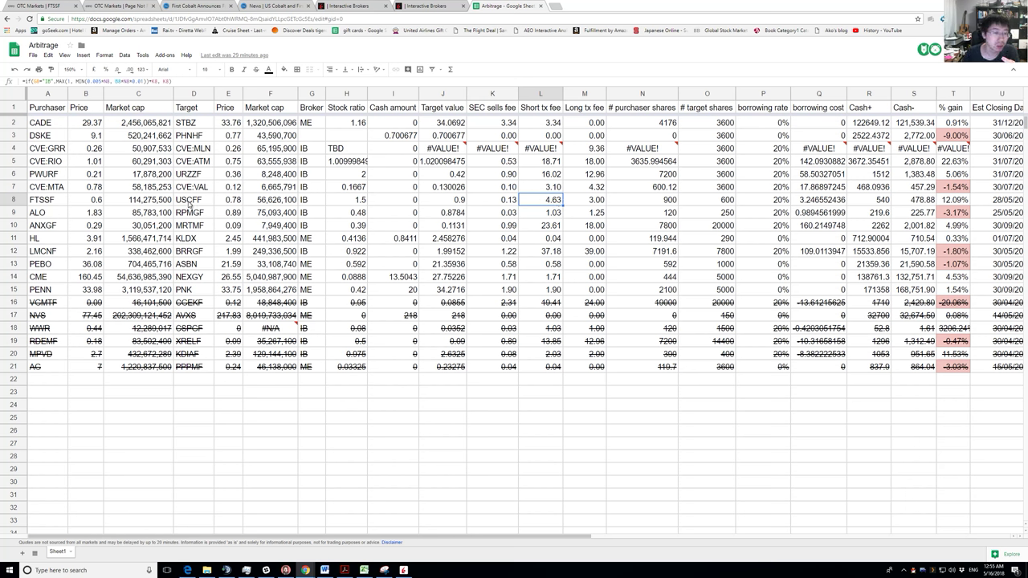
Highlight the FTSSF ticker with its price and the USCFF ticker with its price to review both sides of the trade.
left_click(83, 200)
left_click_drag(49, 201, 84, 203)
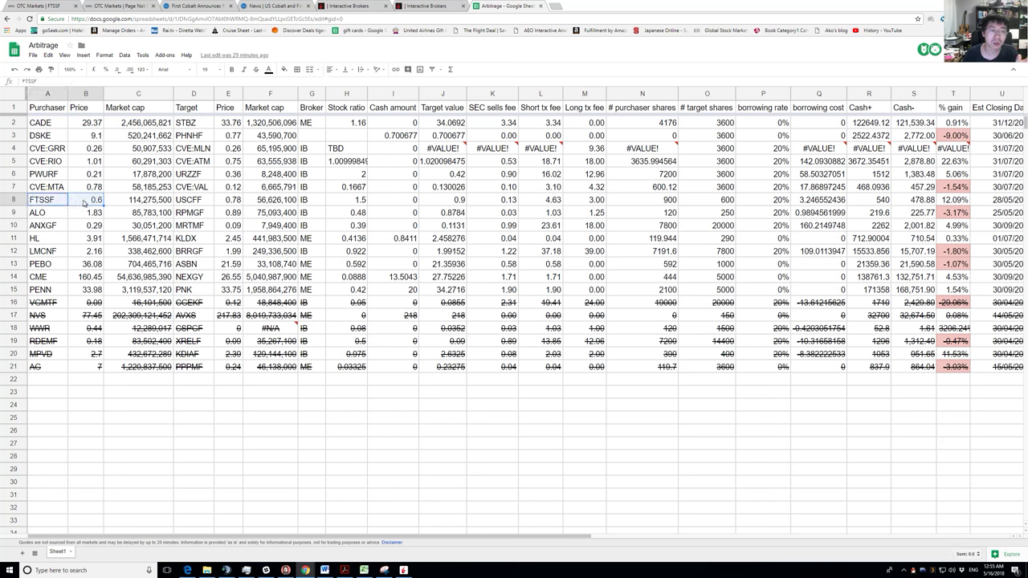
left_click(63, 202)
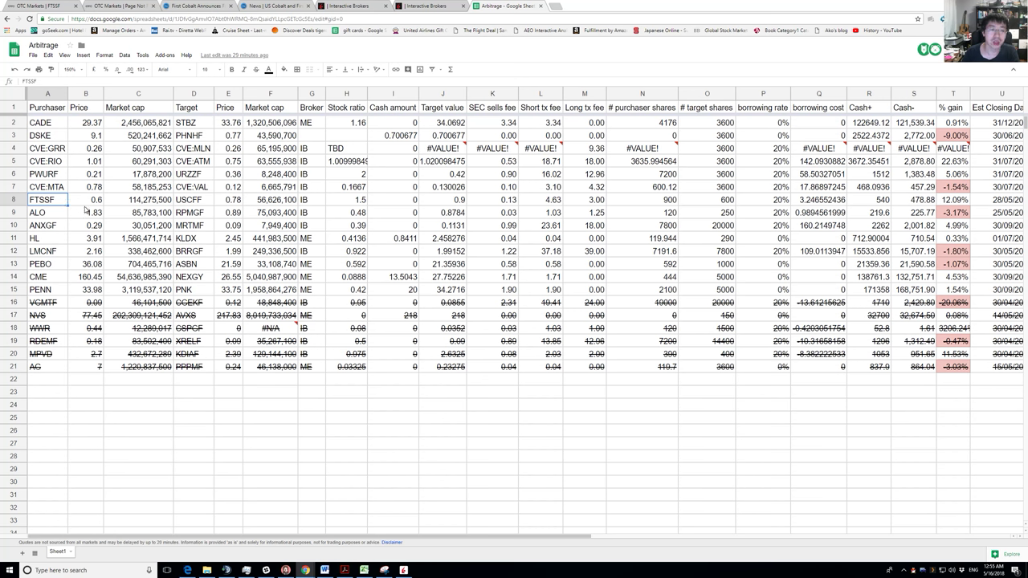
left_click_drag(84, 205, 41, 202)
left_click(188, 201)
left_click_drag(188, 202, 229, 204)
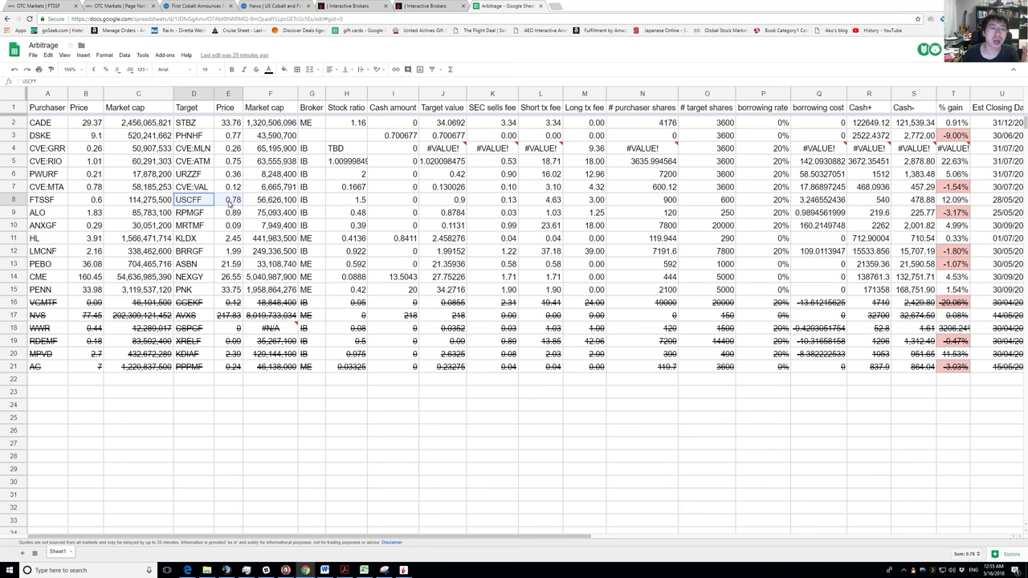
left_click(195, 203)
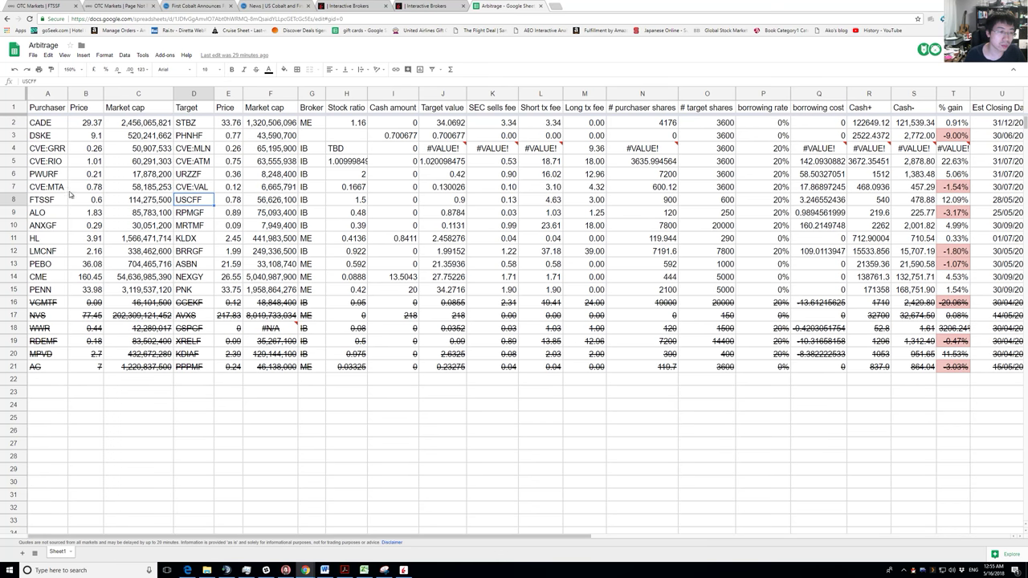
Review the FTSSF price once more against the USCFF target ticker and price.
left_click_drag(59, 205, 92, 206)
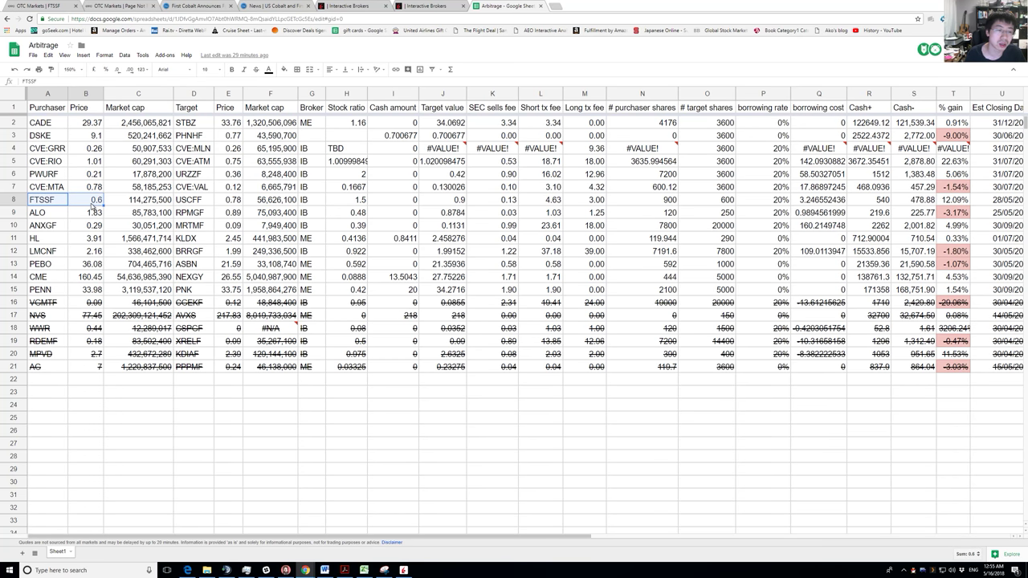
left_click(194, 206)
left_click(224, 204)
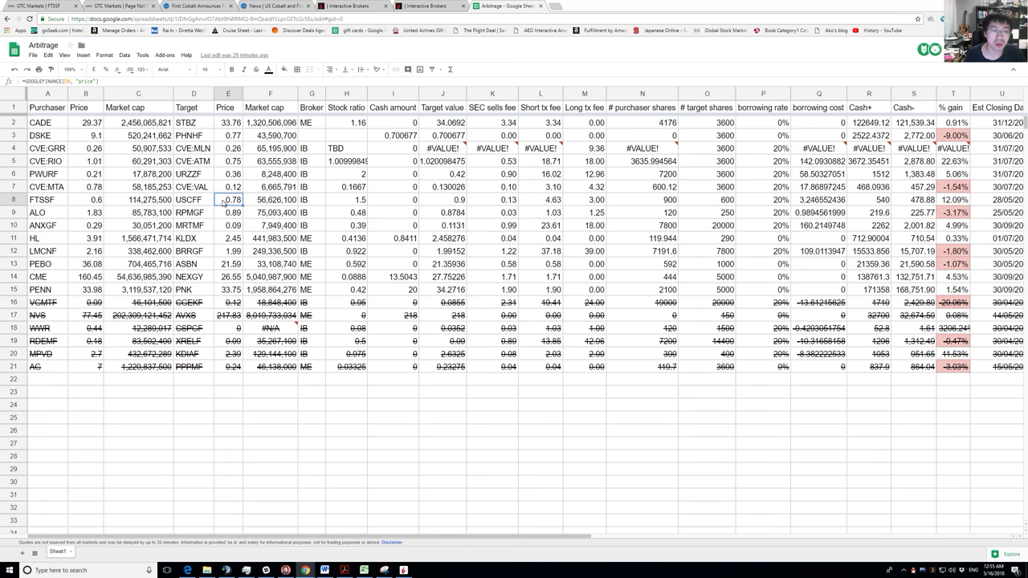
left_click(207, 204)
left_click(218, 203)
left_click(211, 202)
left_click(217, 202)
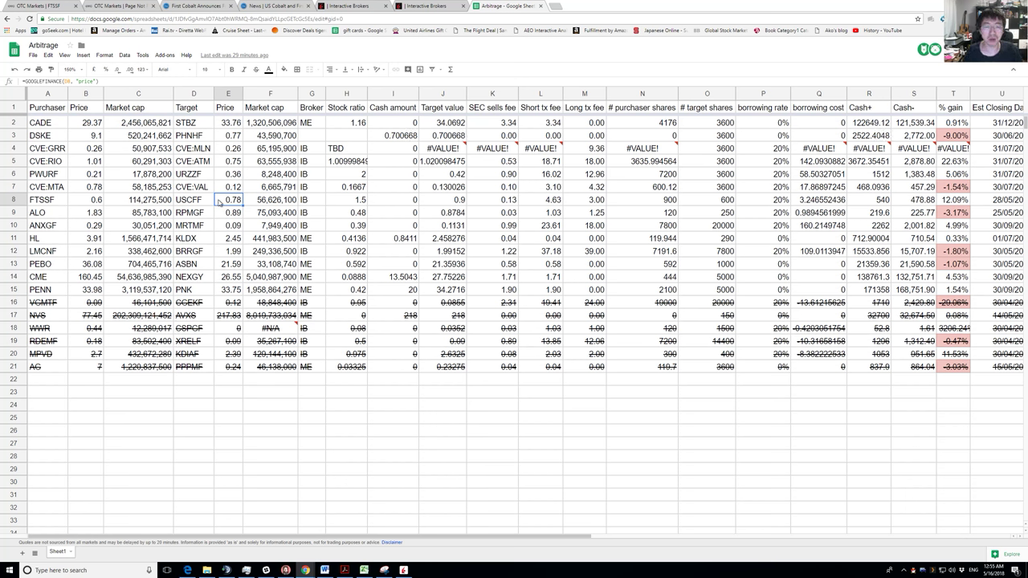
Examine the short and long transaction fees and the borrowing rate in the FTSSF row.
left_click_drag(548, 201, 594, 203)
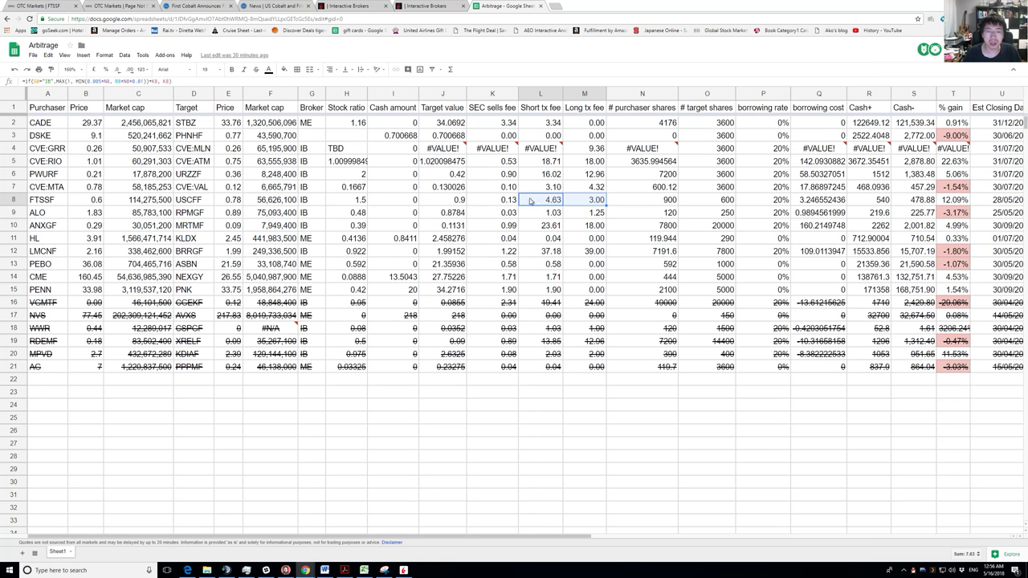
left_click(61, 203)
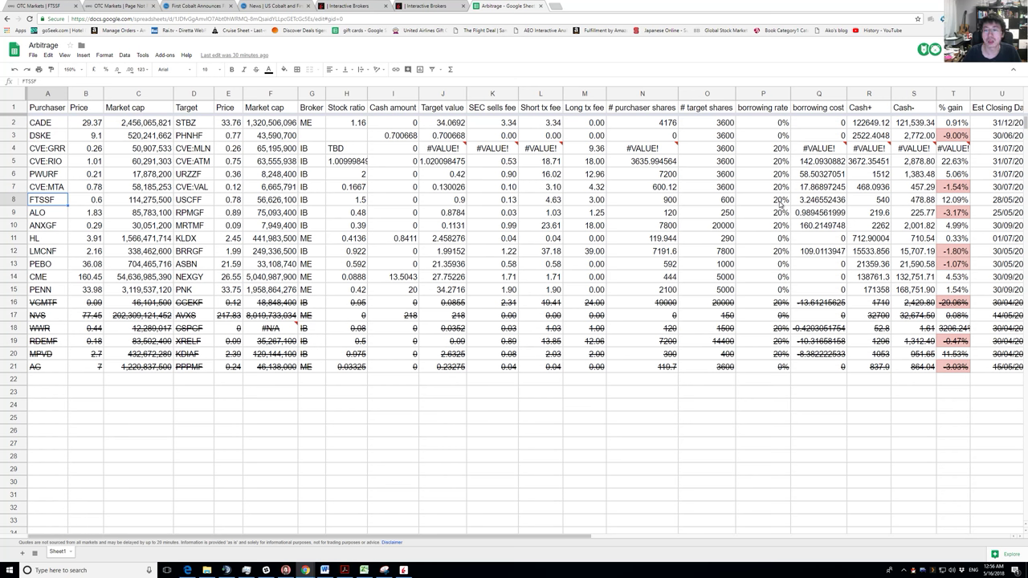
left_click(779, 204)
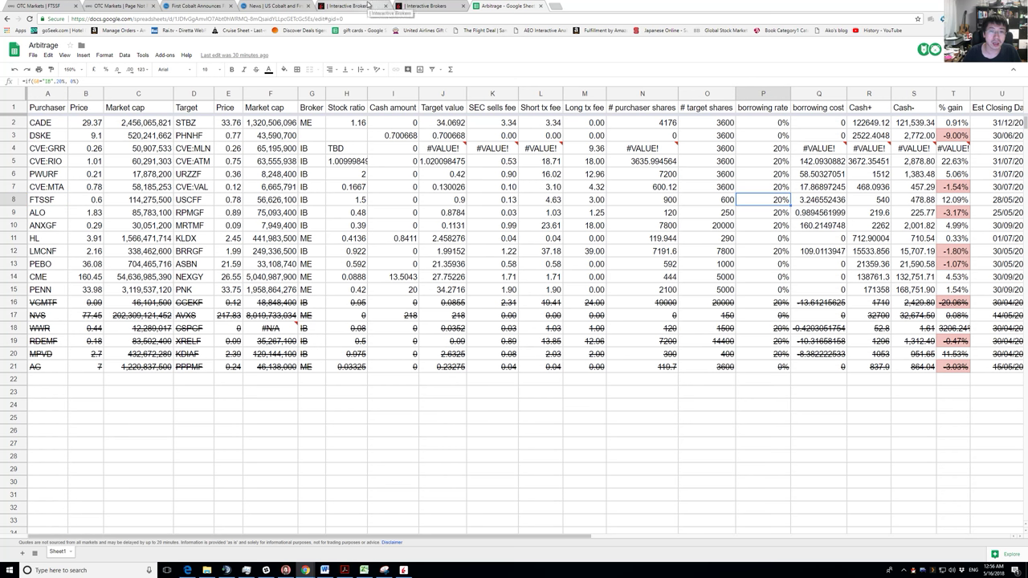
Recheck the FTSSF purchaser ticker and its price in the deal row.
left_click(53, 201)
left_click(93, 199)
left_click(53, 202)
left_click(90, 202)
left_click(51, 204)
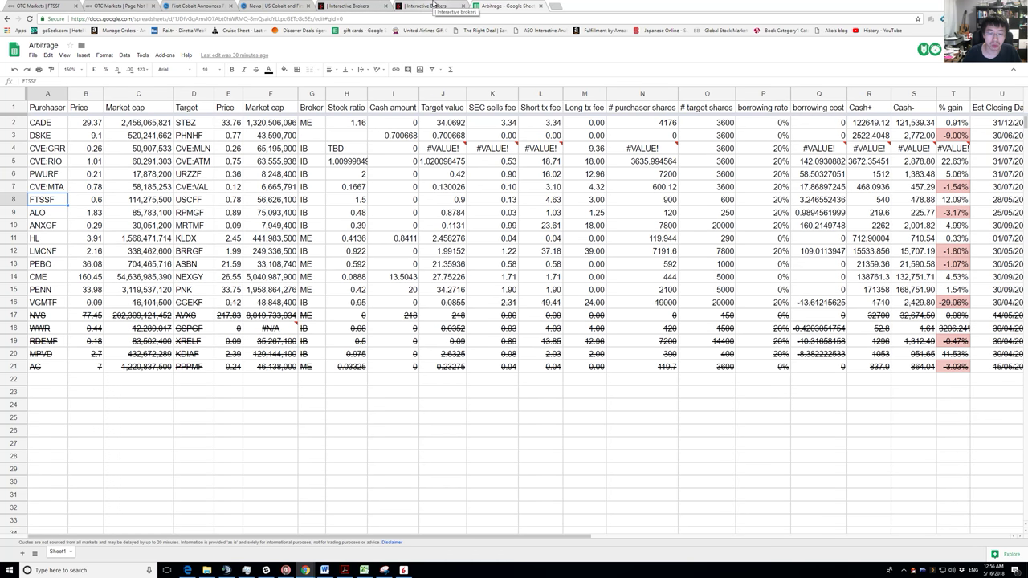
Switch to the Interactive Brokers trading window, enlarge it and place it over the spreadsheet.
left_click(404, 570)
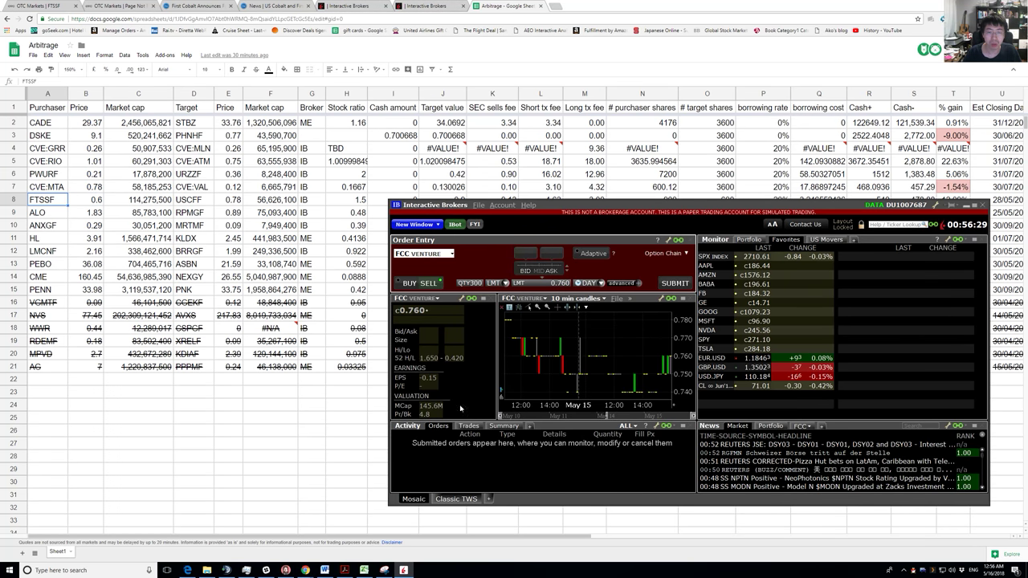
left_click_drag(559, 213, 399, 74)
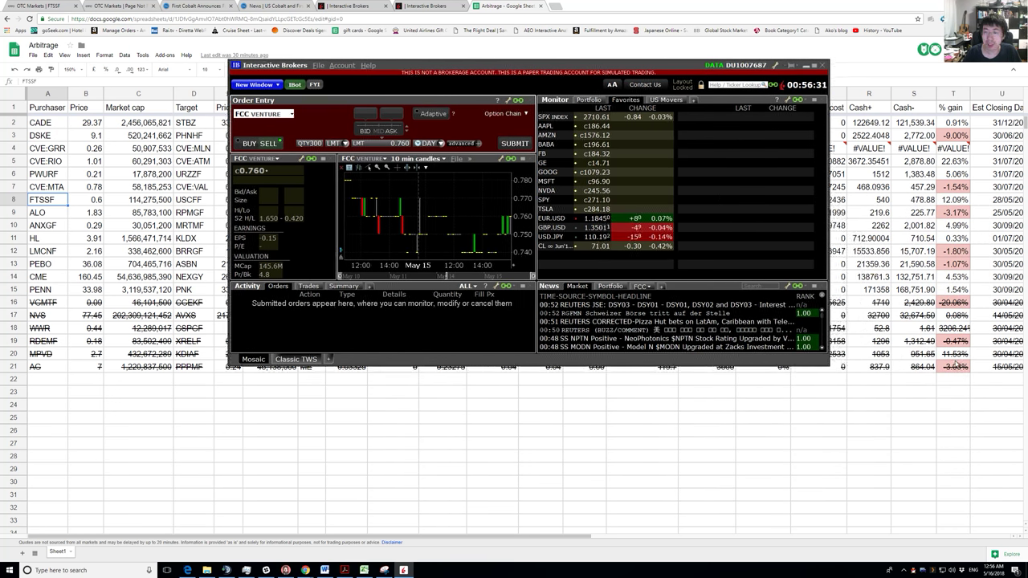
left_click_drag(826, 367, 867, 514)
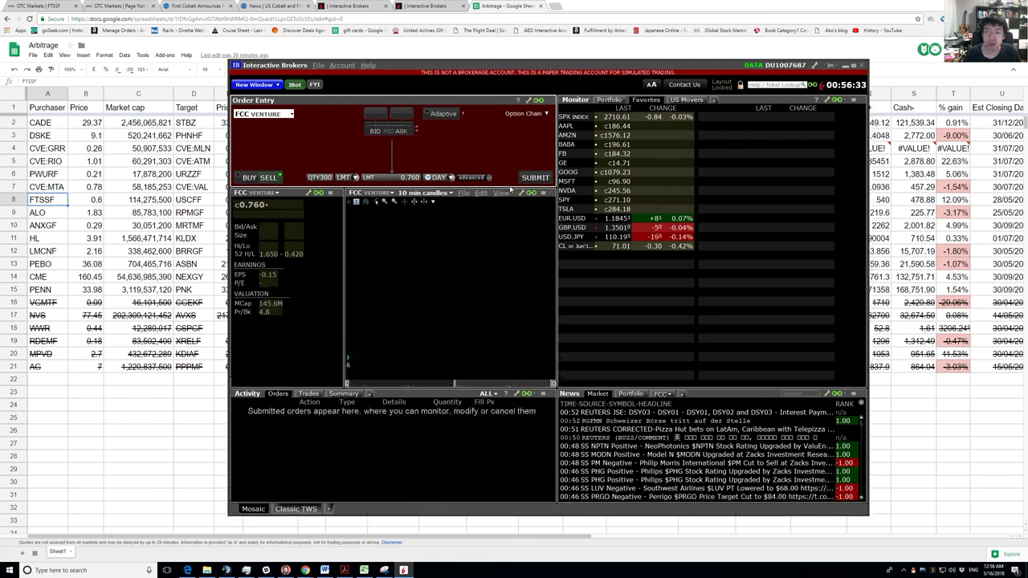
left_click_drag(550, 72, 627, 97)
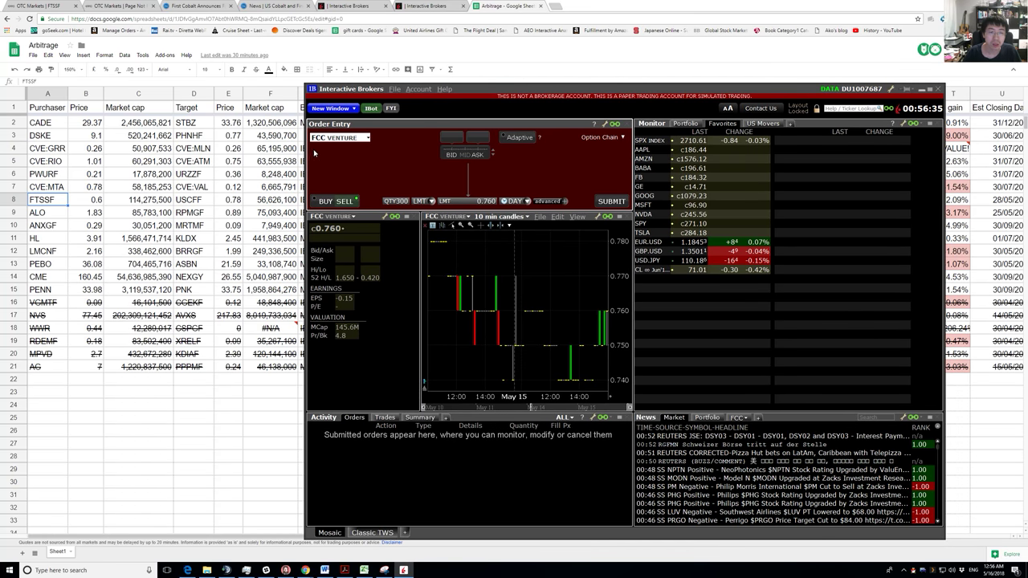
Load the First Cobalt Corp VENTURE stock (FCC) into the order entry.
left_click(335, 138)
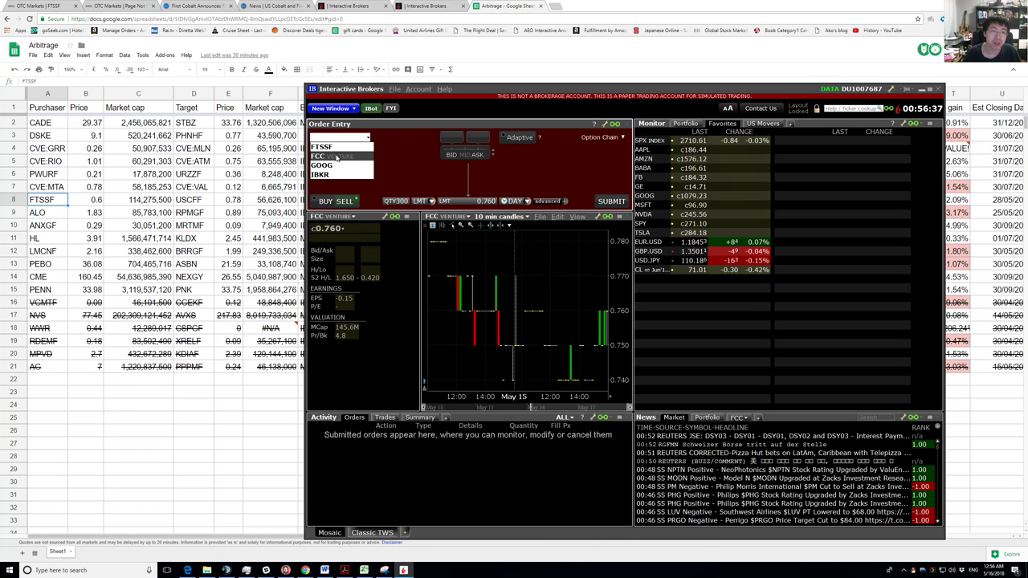
left_click(339, 156)
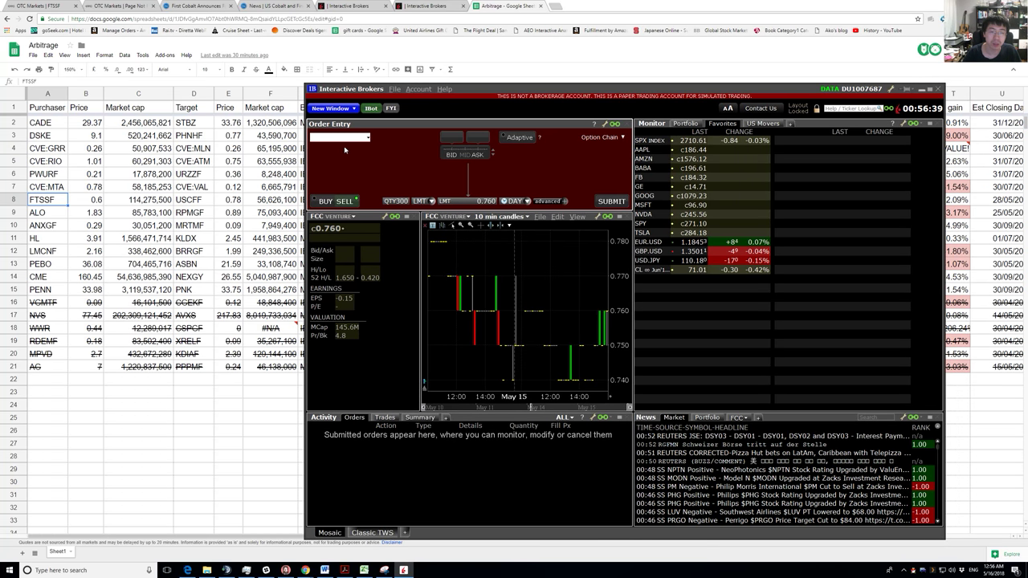
type("FCC")
key("Return")
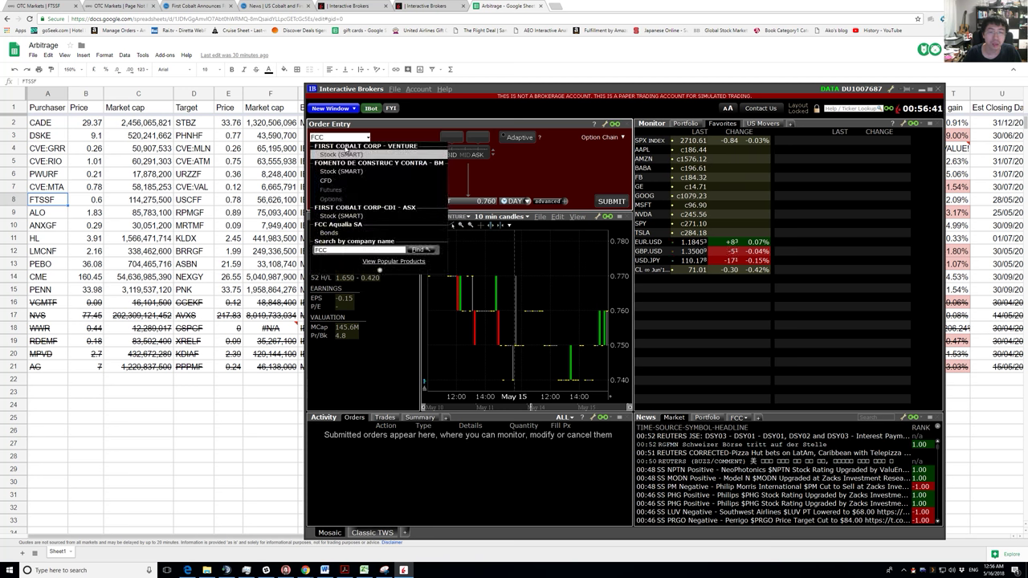
left_click(346, 154)
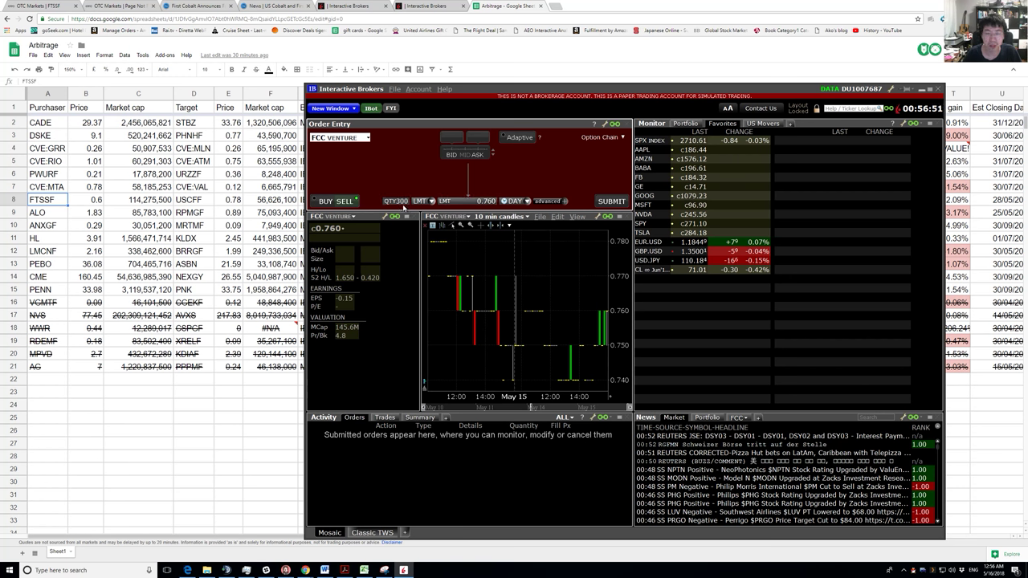
Submit the sell order for 300 FCC at a 0.760 limit as far as the confirmation to examine its short-sale fee rate.
left_click(612, 201)
left_click_drag(546, 233, 507, 127)
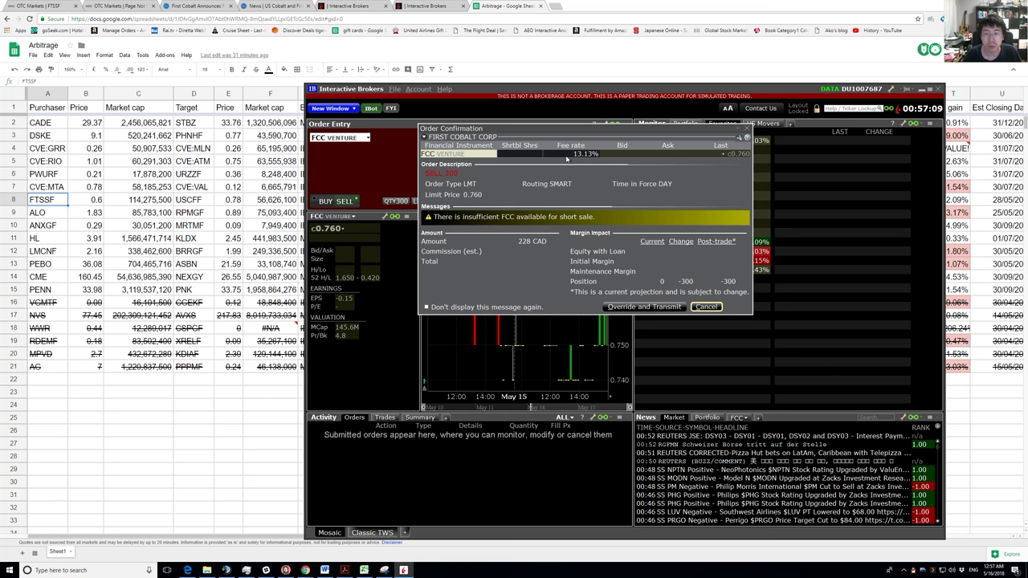
left_click_drag(591, 138, 593, 158)
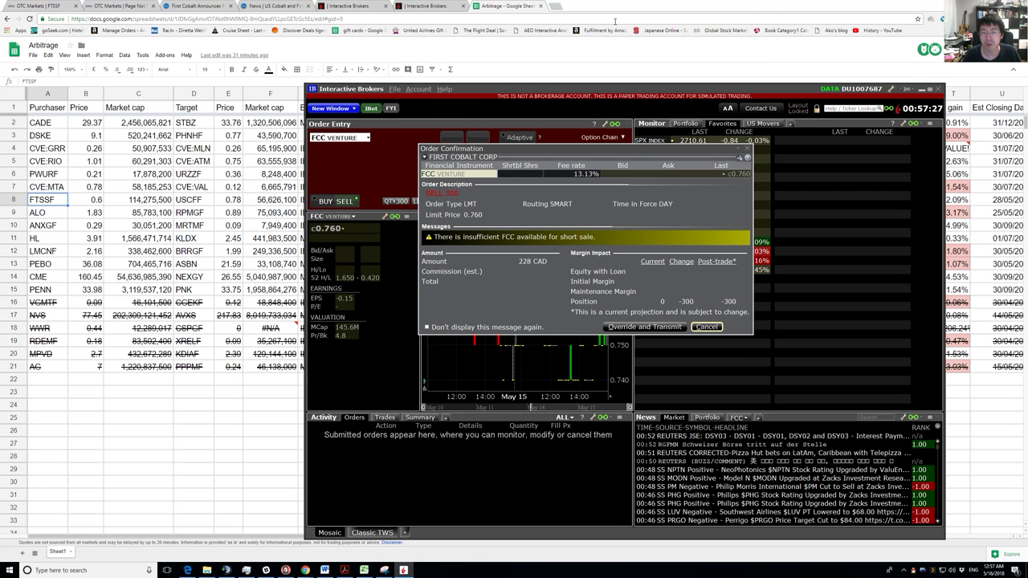
Calculate 13.13/24 in the browser's address bar to work out the FCC borrowing fee for the holding period.
left_click(616, 22)
type("13")
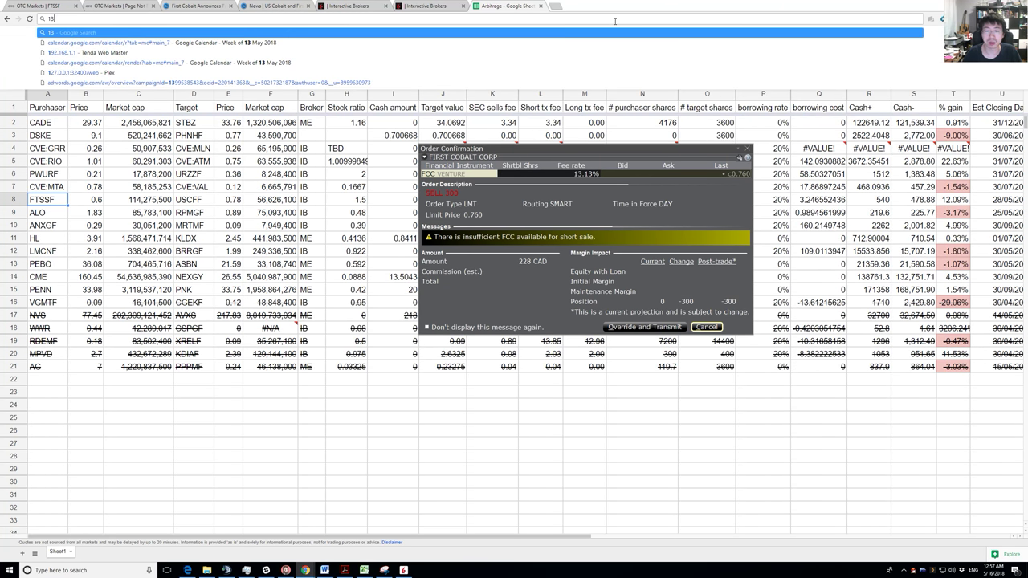
type(".13/24")
key("Down")
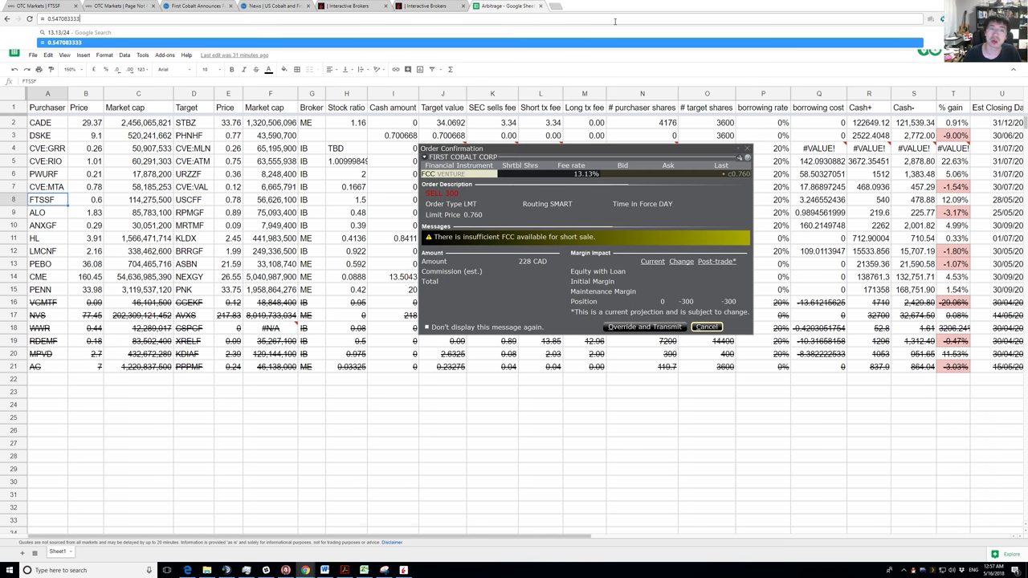
Return to the FCC order confirmation and close it without transmitting the order.
left_click(596, 153)
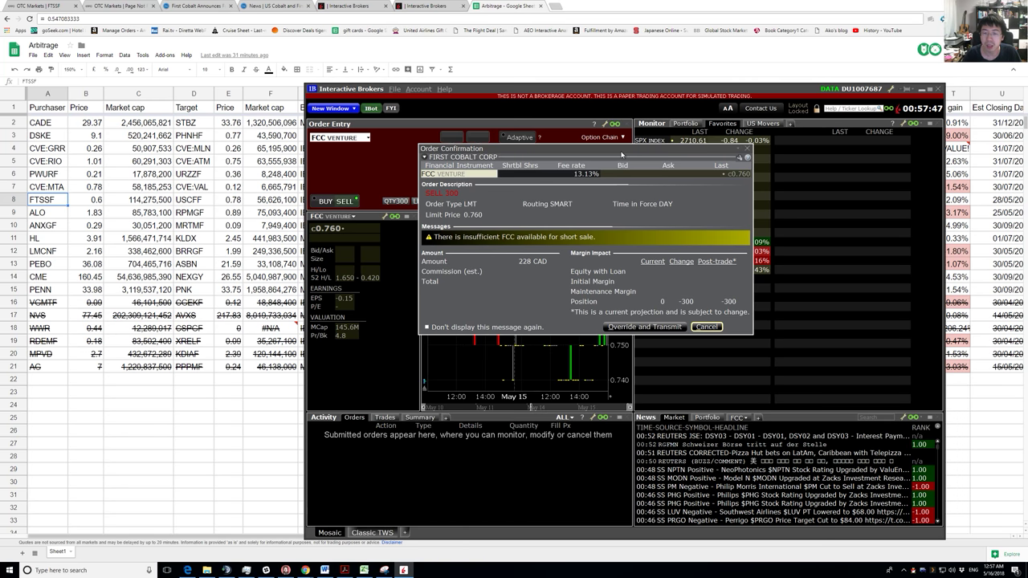
left_click_drag(621, 150, 616, 165)
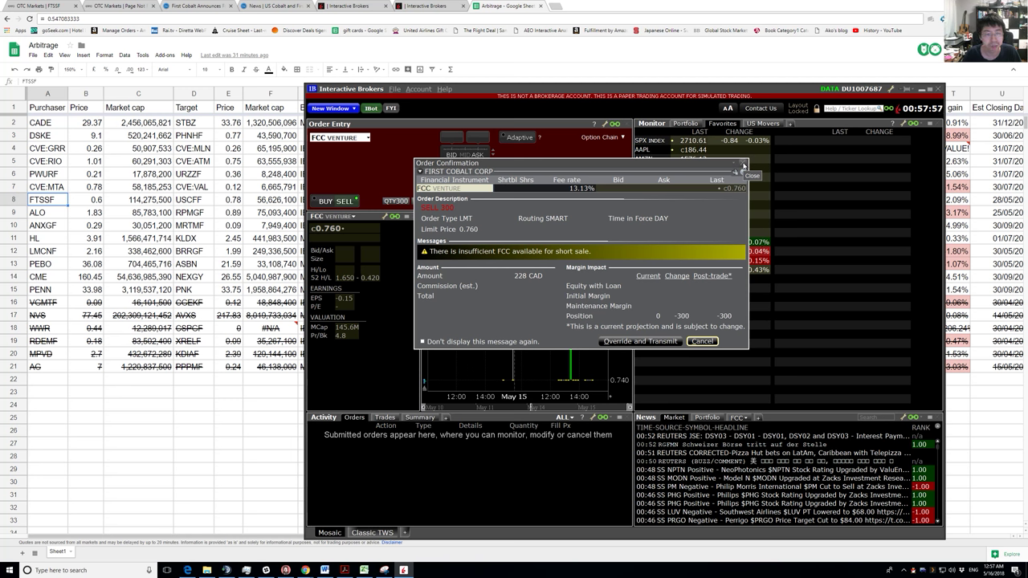
left_click(743, 165)
Load the FTSSF ticker into the order entry in place of FCC.
left_click(344, 142)
type("FTSSF")
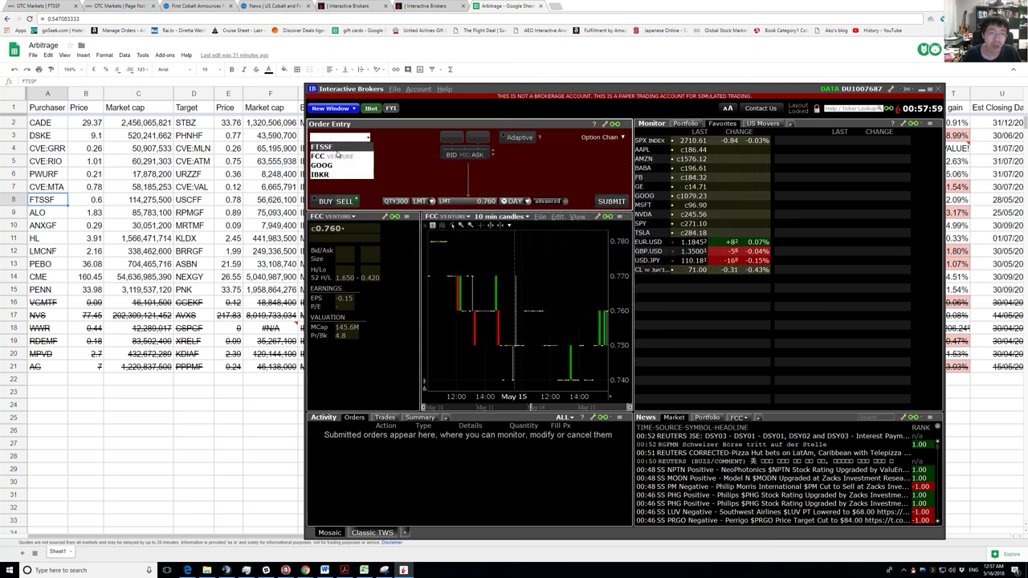
key("Return")
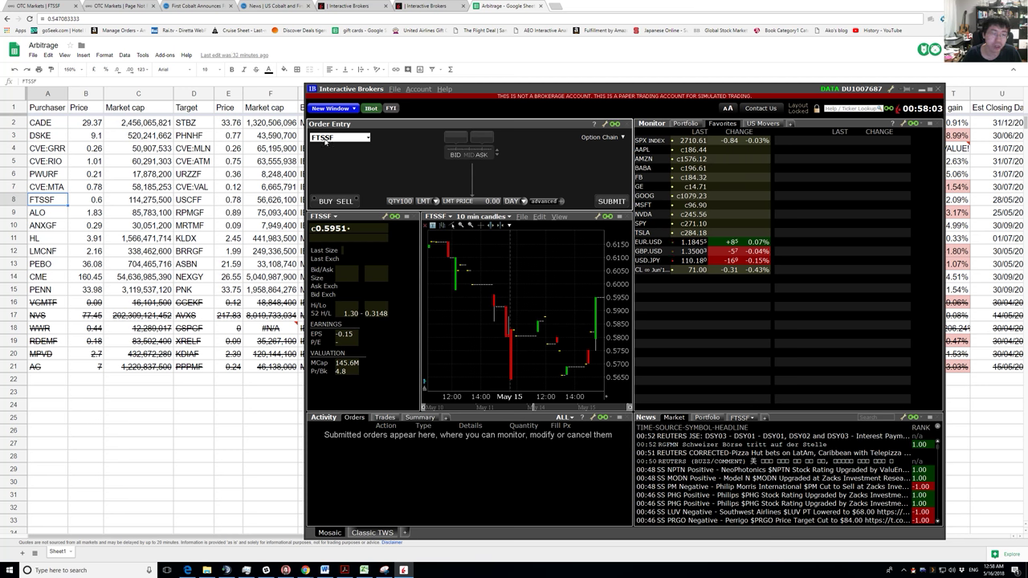
Make the FTSSF order a sell order with a limit price of 0.595.
left_click(347, 201)
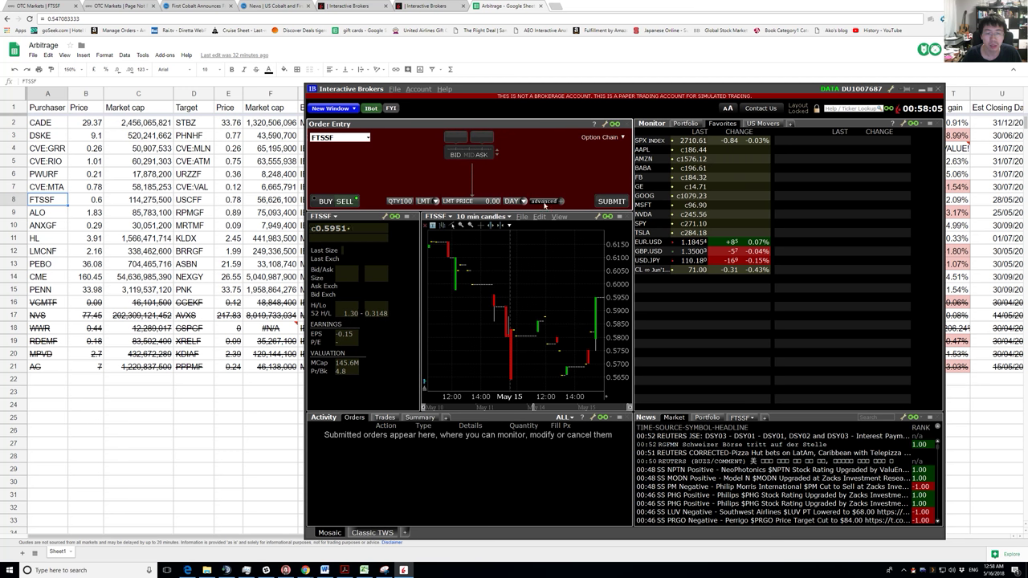
left_click(491, 201)
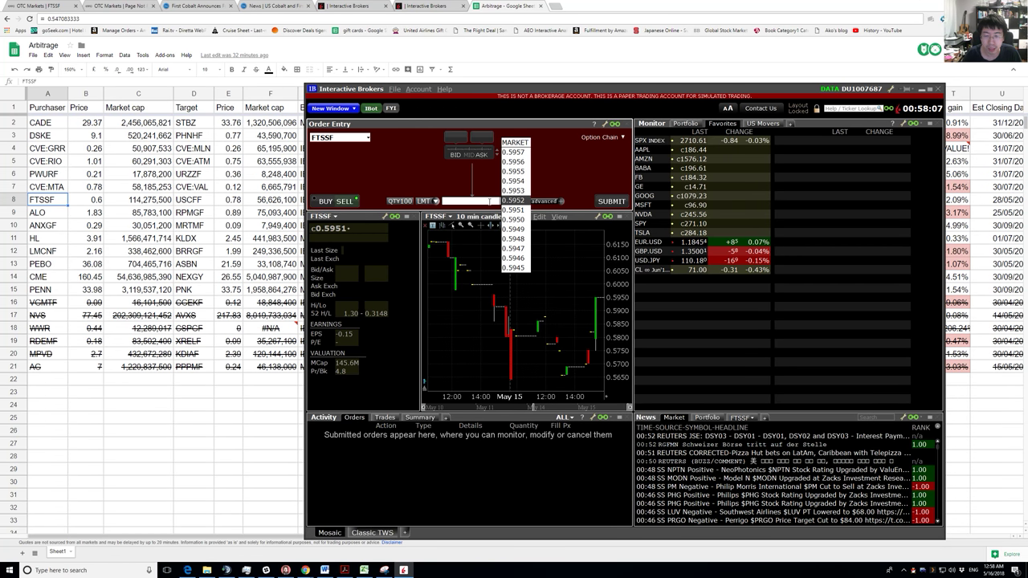
scroll(489, 204, "up", 2)
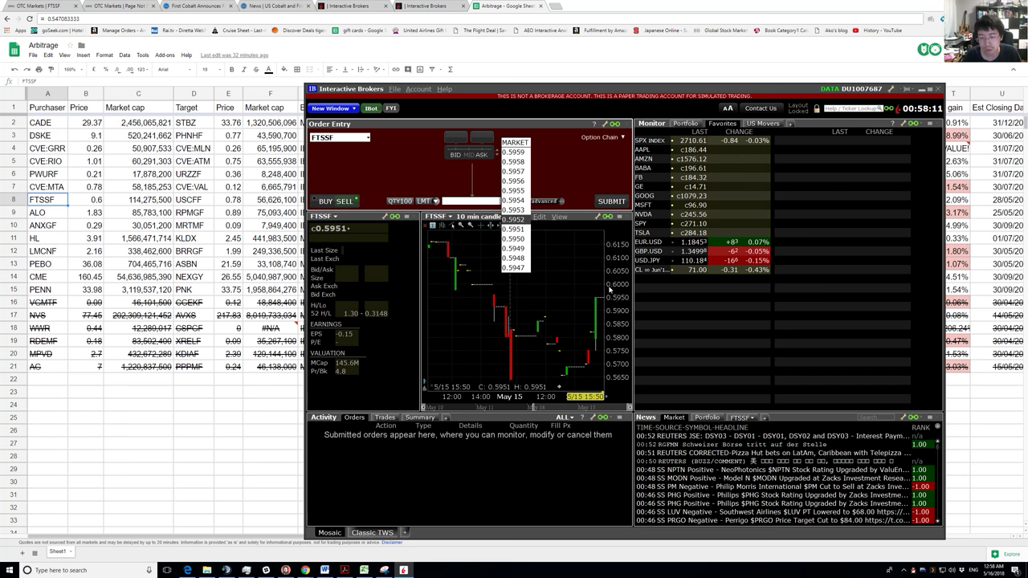
type(".59")
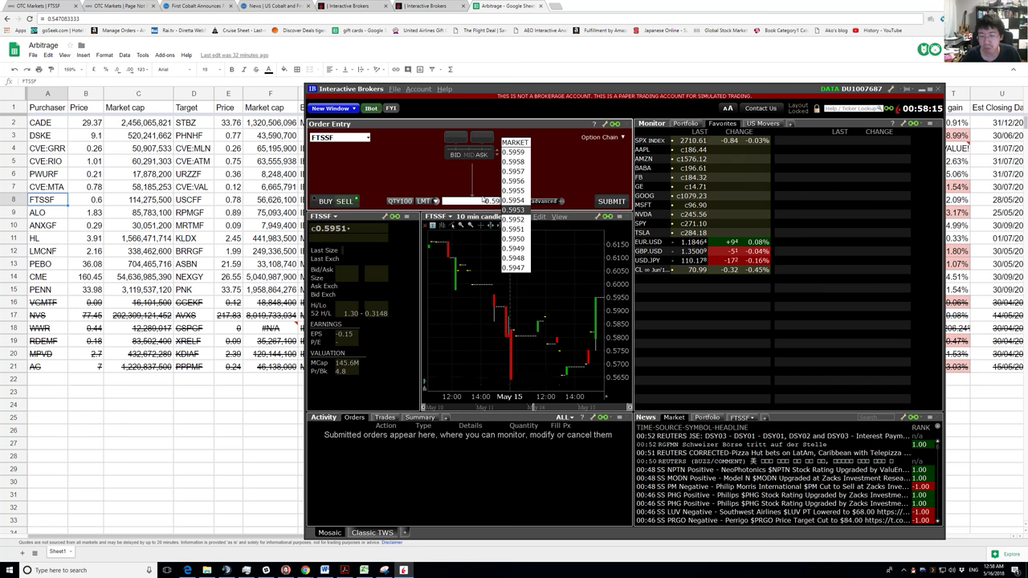
type("5")
key("Return")
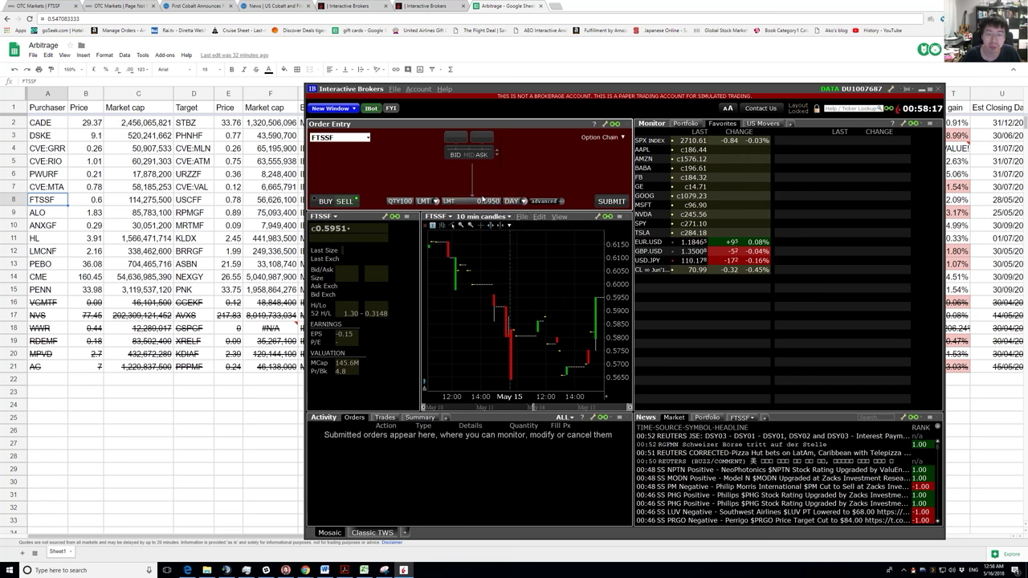
Set the FTSSF order quantity to 300 and submit it as far as the order confirmation.
left_click_drag(710, 99, 709, 73)
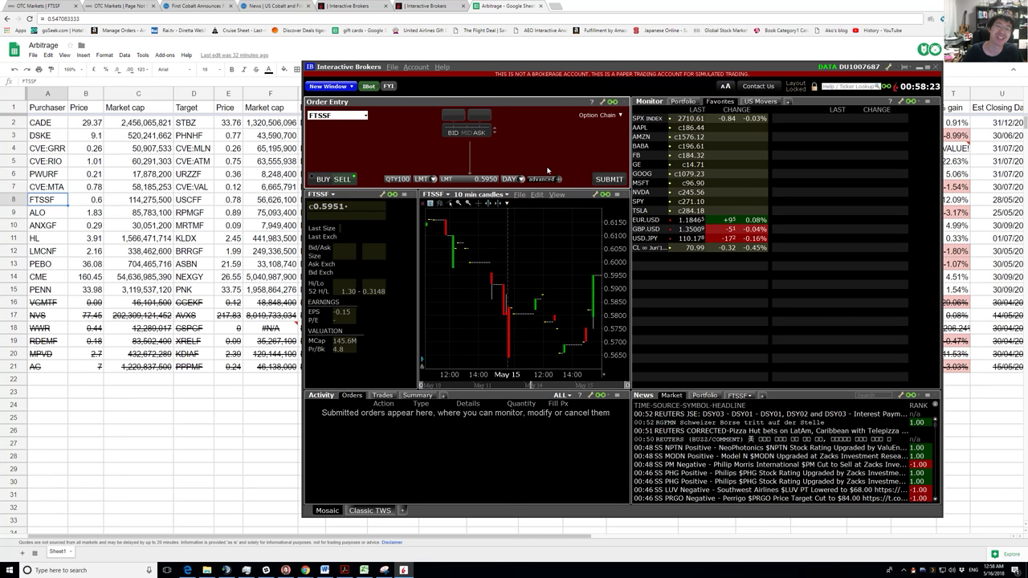
left_click(398, 179)
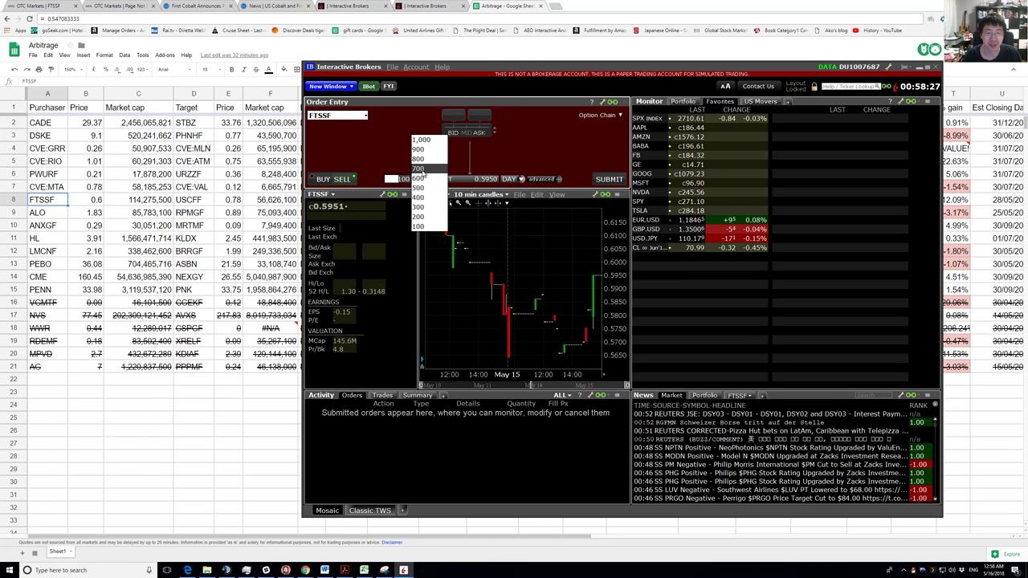
left_click(434, 210)
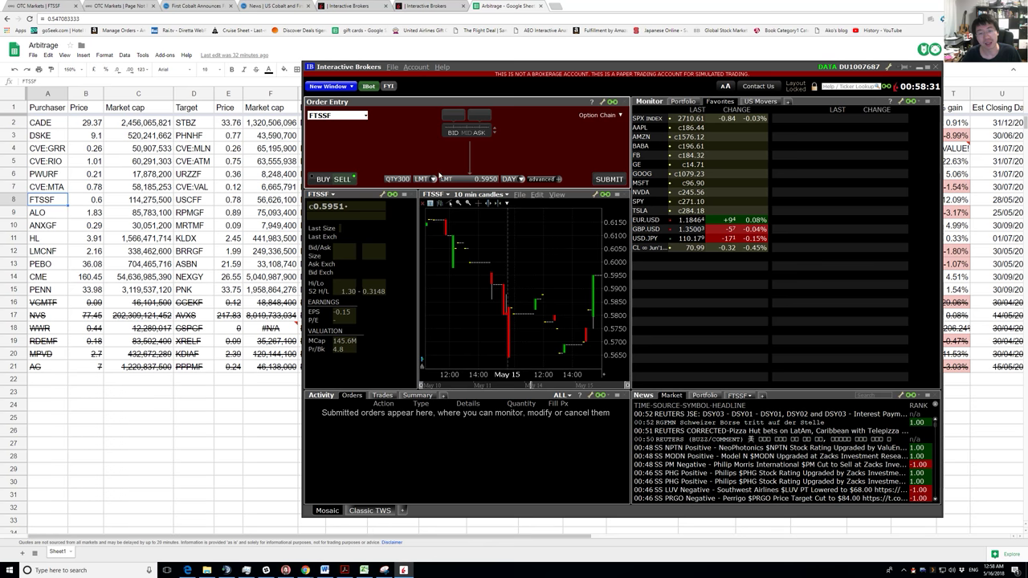
left_click(405, 181)
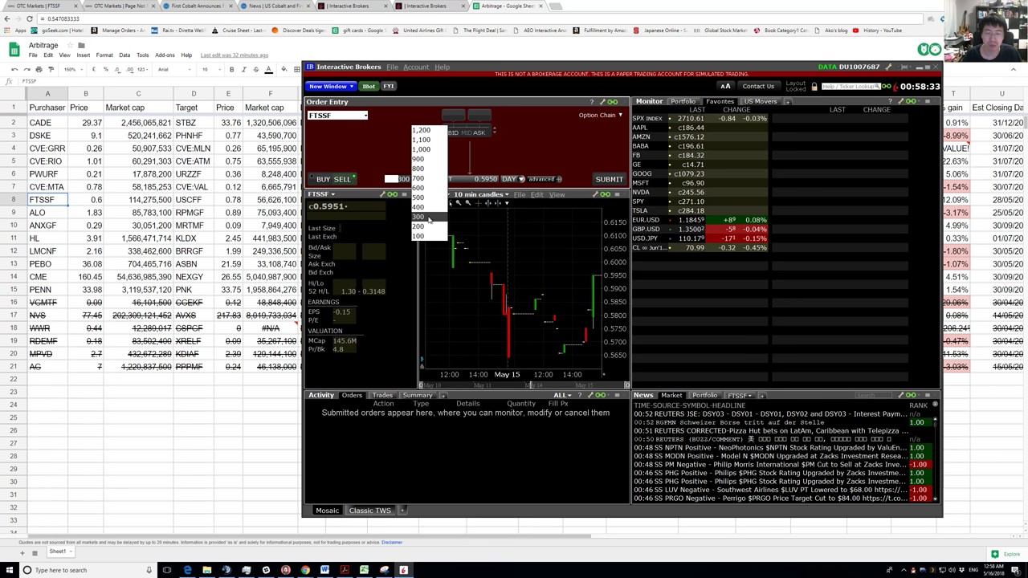
left_click(411, 185)
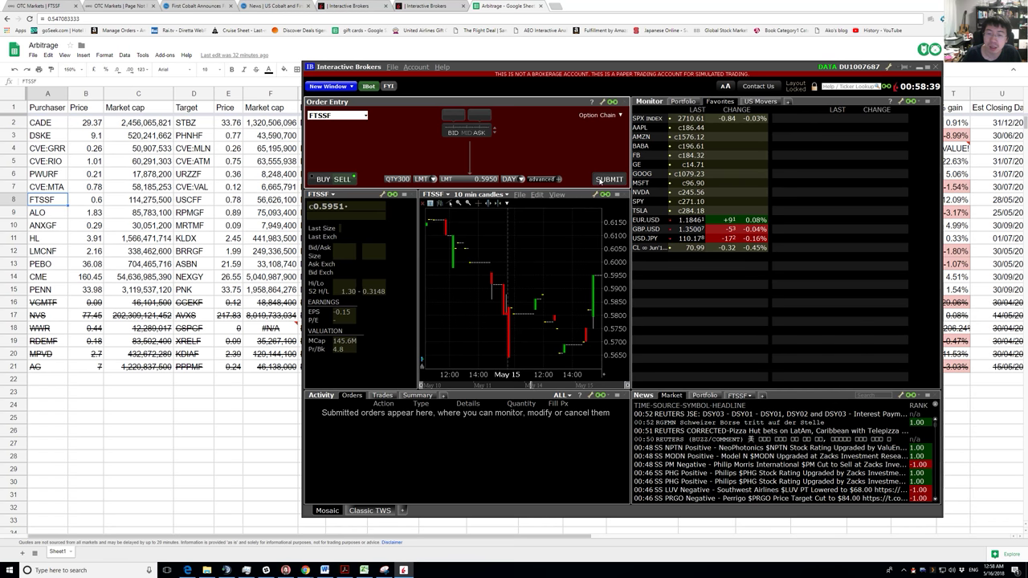
left_click(608, 179)
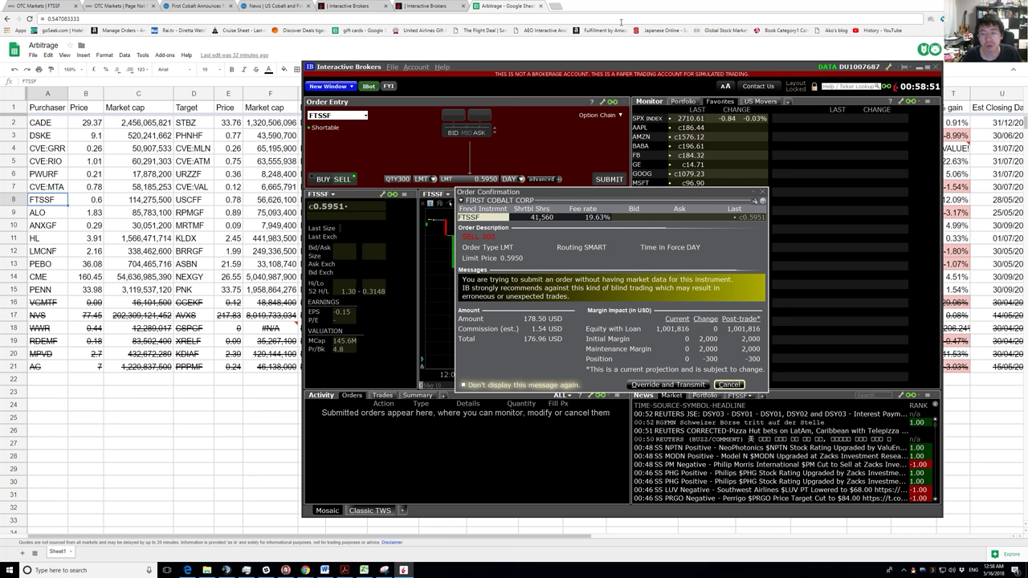
Calculate 19.63/24 in the browser's address bar to work out the FTSSF borrowing fee for the holding period.
left_click(621, 23)
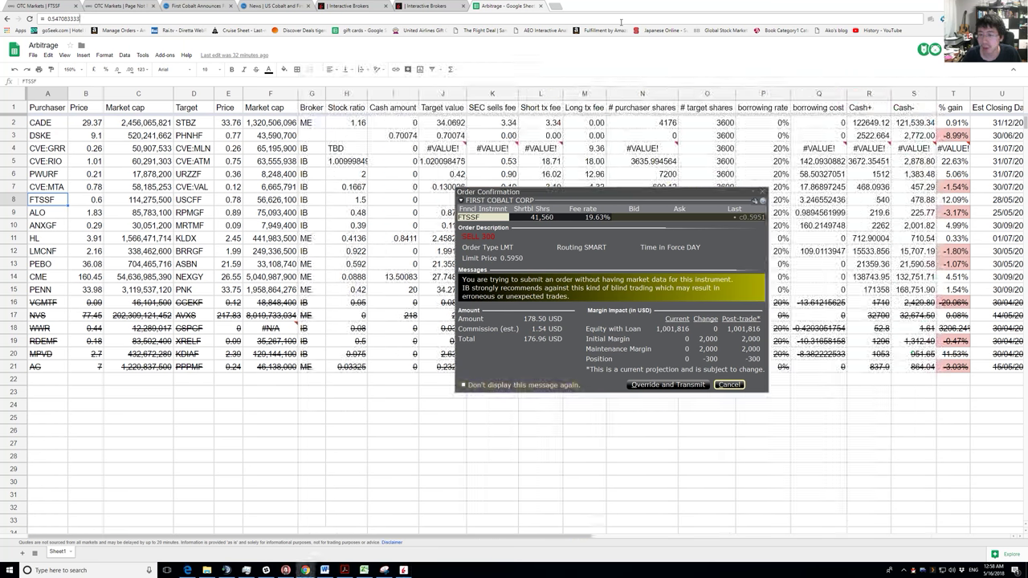
left_click(621, 23)
type("19.63")
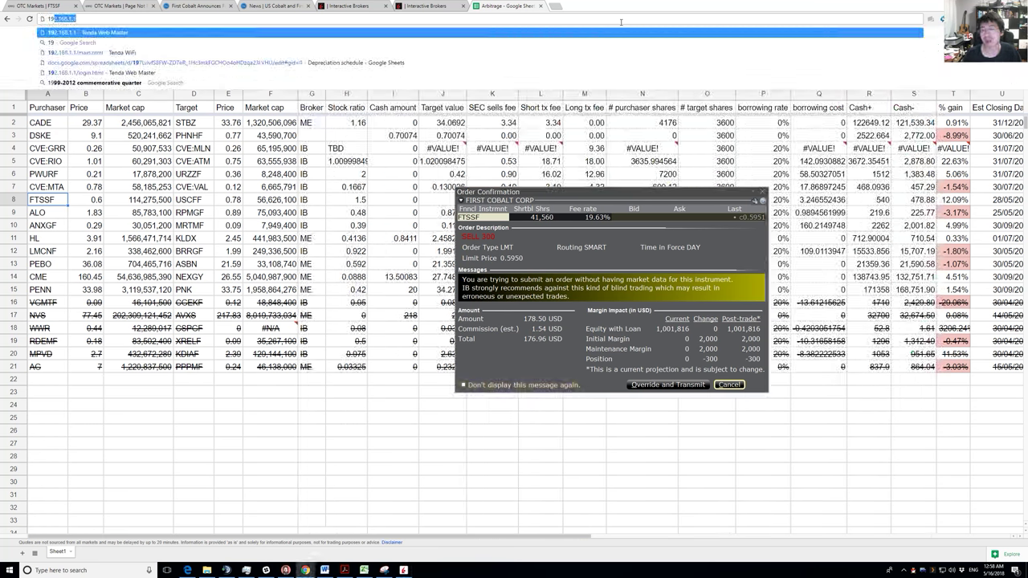
type("/24")
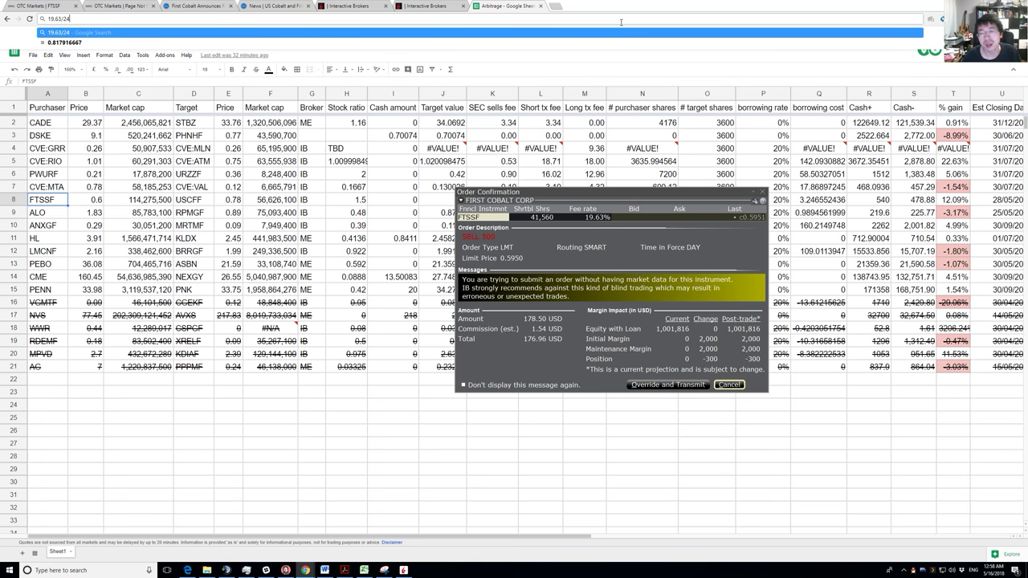
Cancel the FTSSF order confirmation and reselect 0.5950 as the order's limit price.
left_click(562, 191)
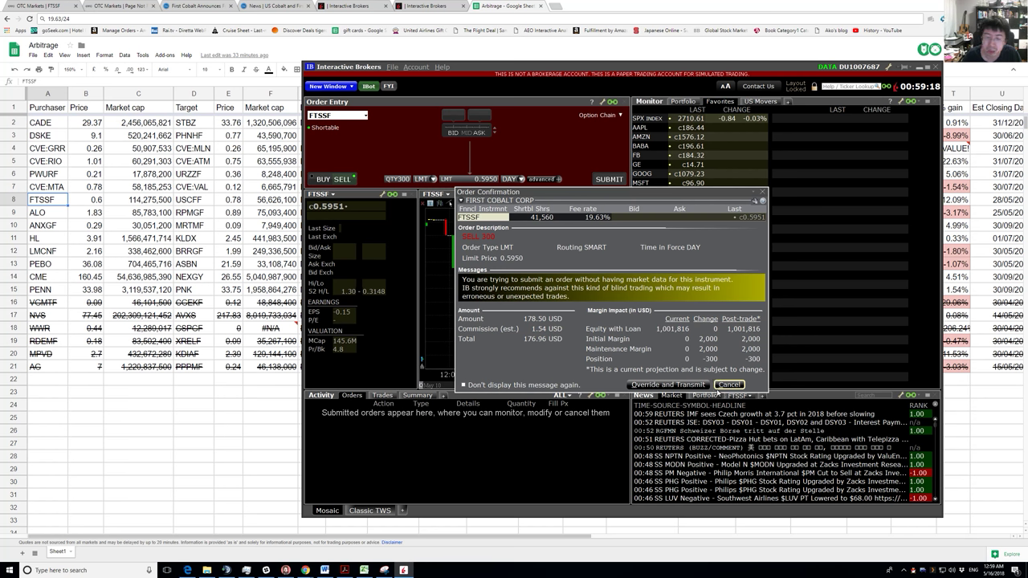
left_click(729, 385)
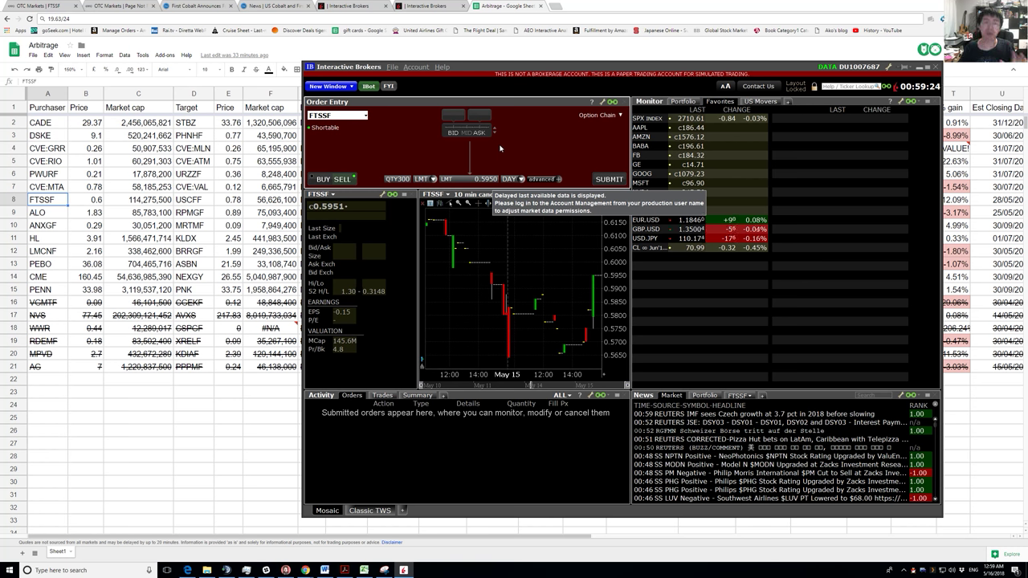
left_click(470, 179)
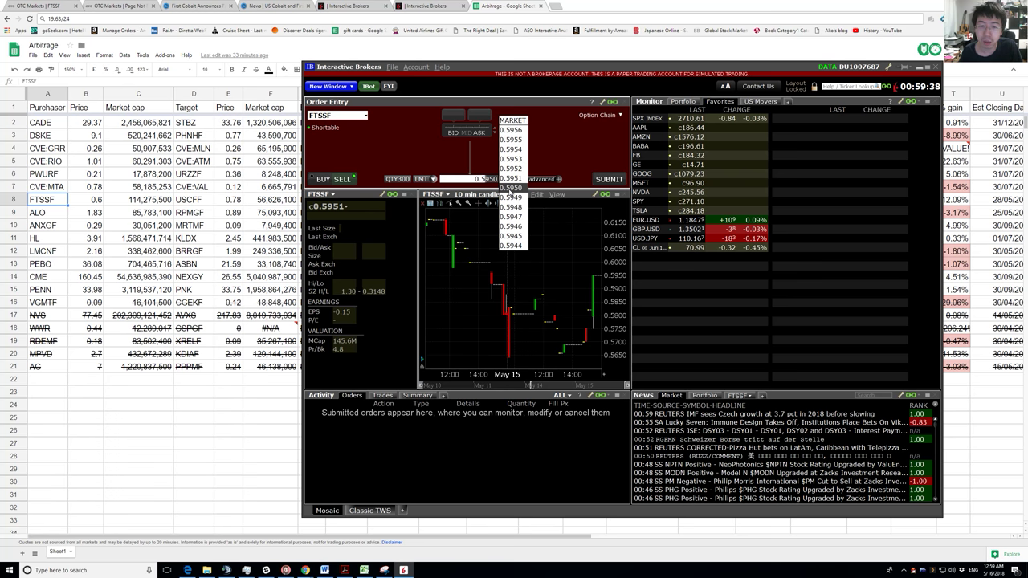
left_click(511, 188)
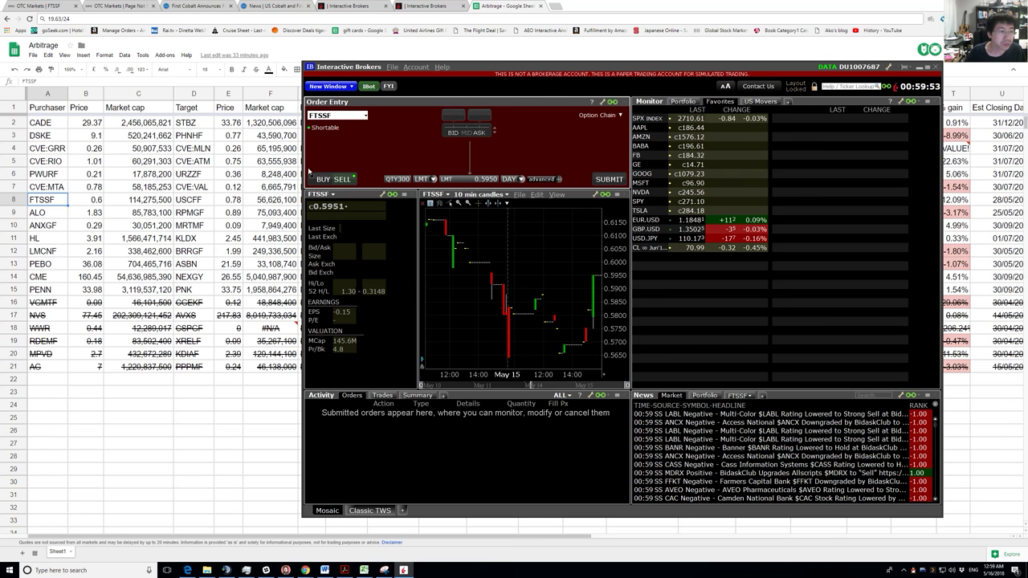
Return to the Arbitrage spreadsheet and select the FTSSF market cap.
left_click(135, 207)
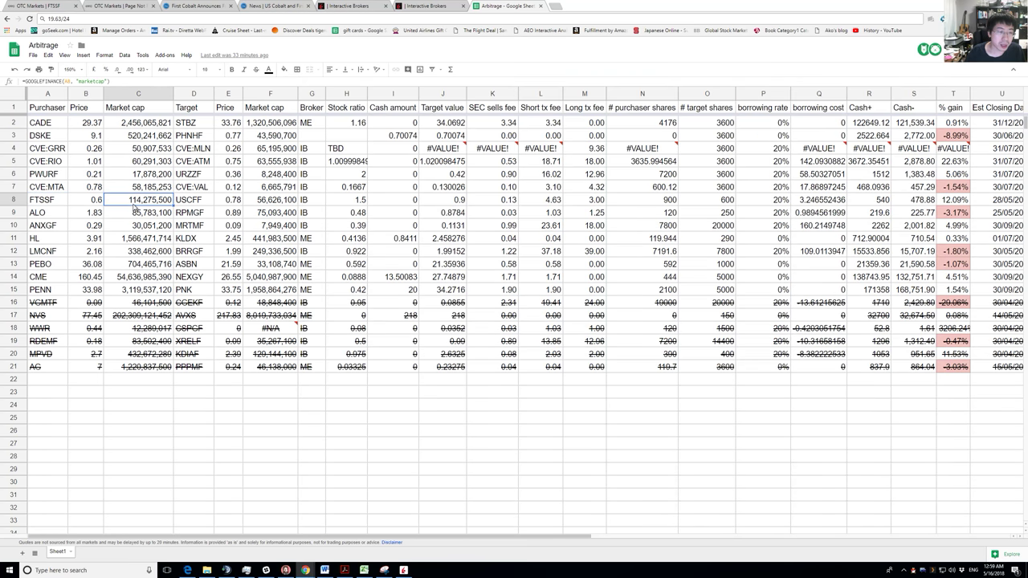
Compare the FTSSF purchaser price with the USCFF target price in the Arbitrage spreadsheet.
left_click(56, 201)
left_click(92, 206)
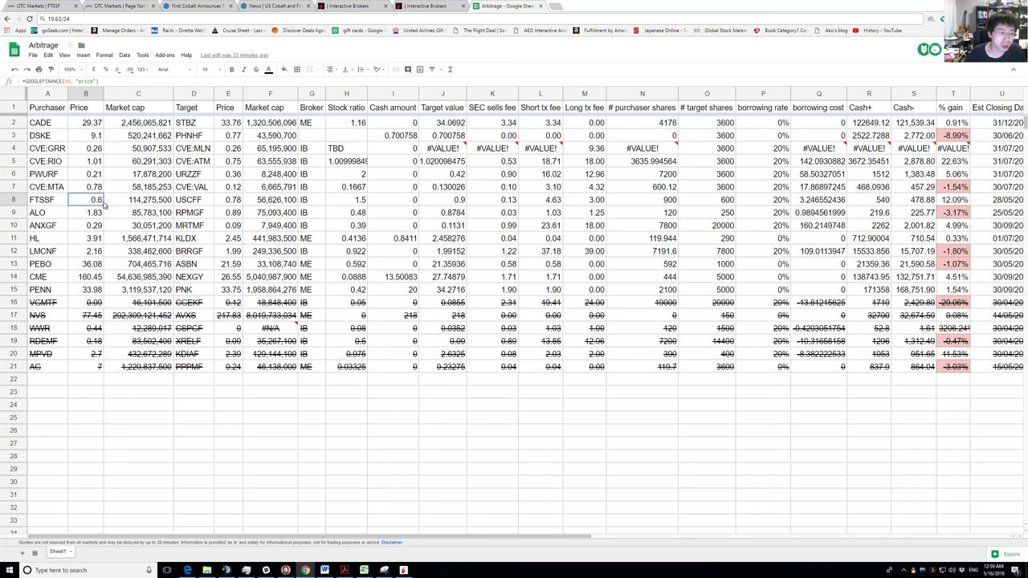
left_click(237, 202)
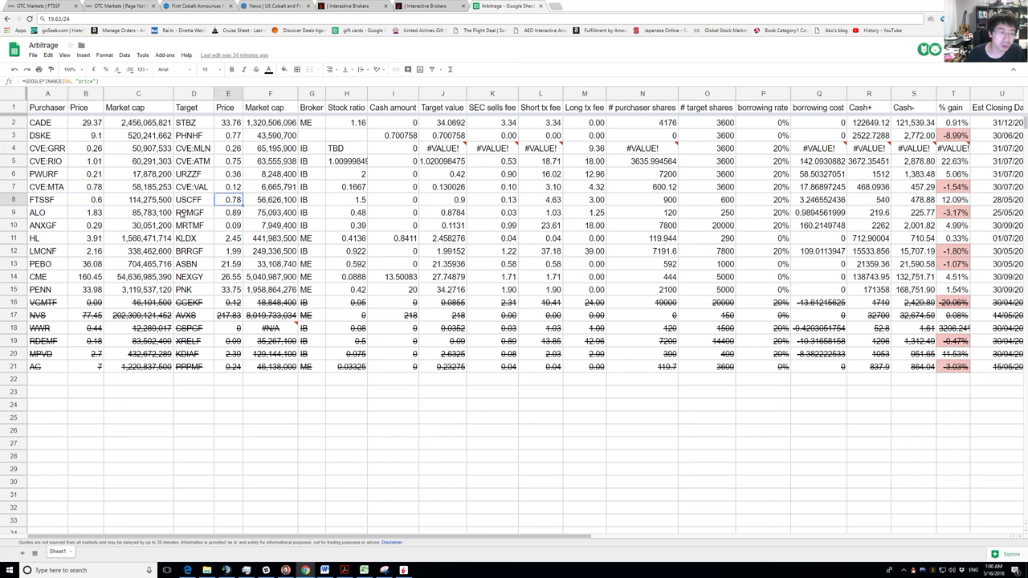
left_click(182, 205)
left_click(226, 203)
left_click(211, 206)
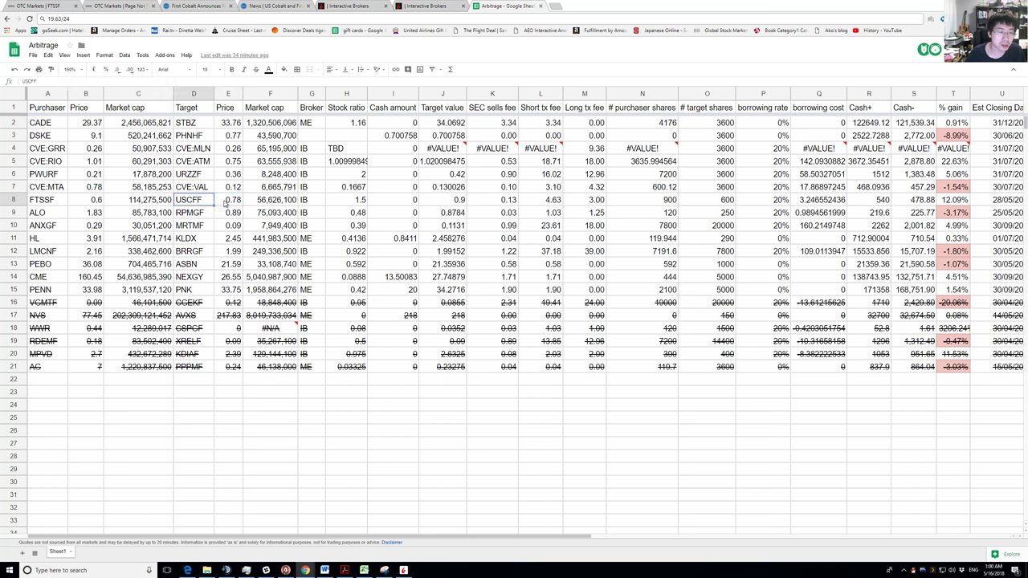
left_click(225, 204)
Check the FTSSF quote in the Interactive Brokers trading window and compare it with the FTSSF and USCFF spreadsheet prices.
key("alt+Tab")
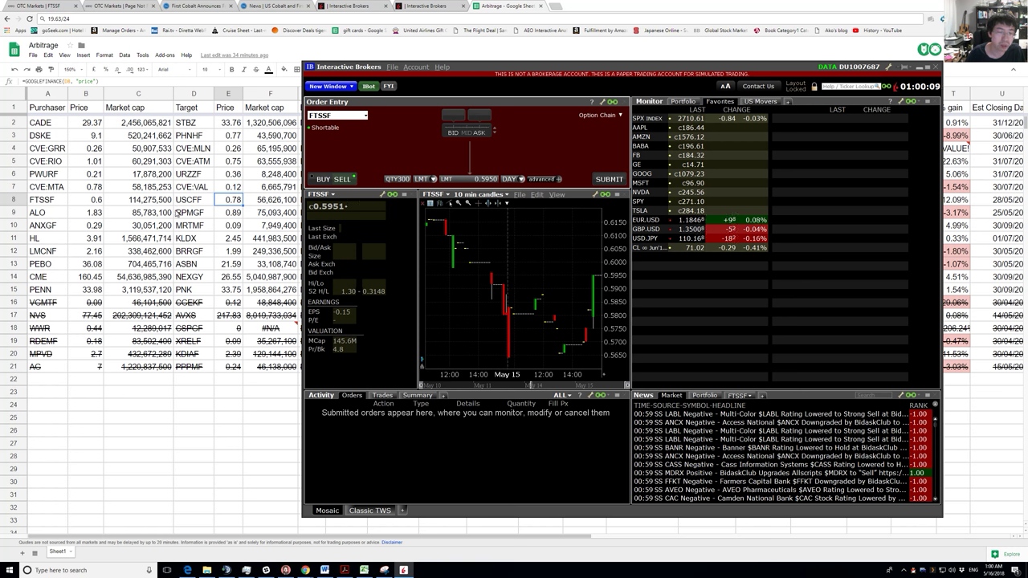
left_click(98, 202)
left_click(238, 201)
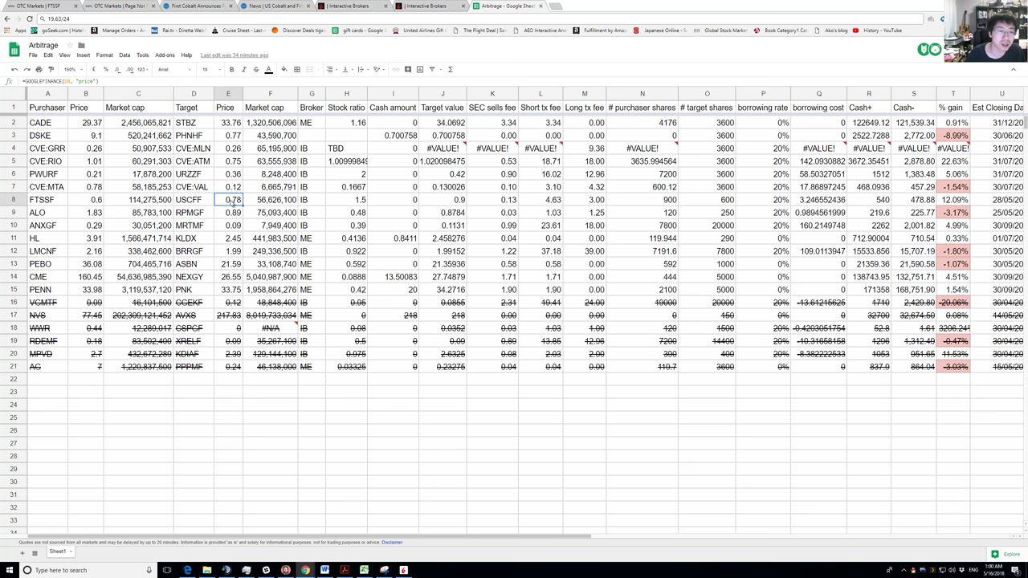
left_click(246, 202)
left_click(233, 202)
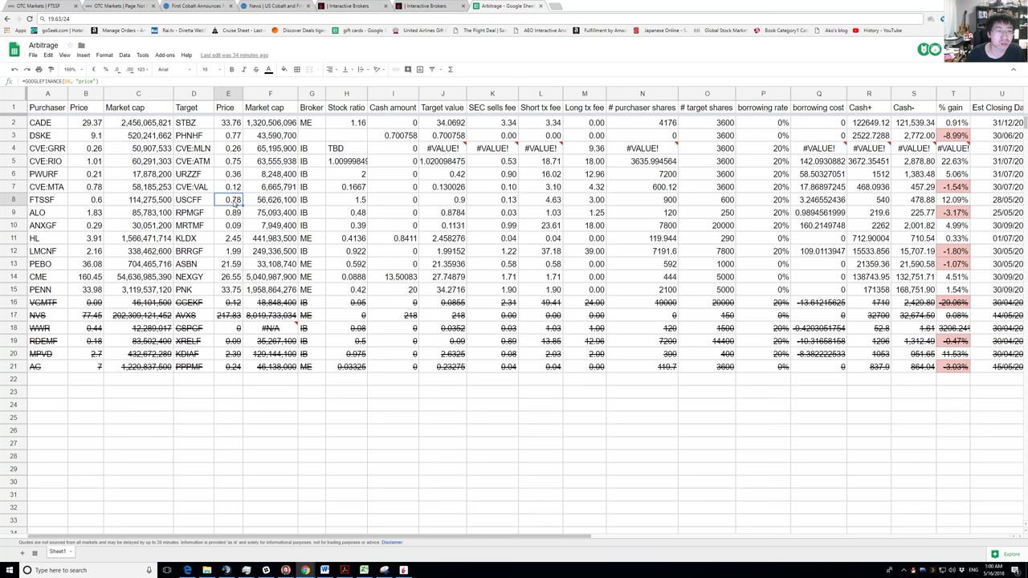
Open Interactive Brokers' US Stocks Margin Requirements page, enlarge it to 150%, and examine the Short Positions section.
key("alt+Tab")
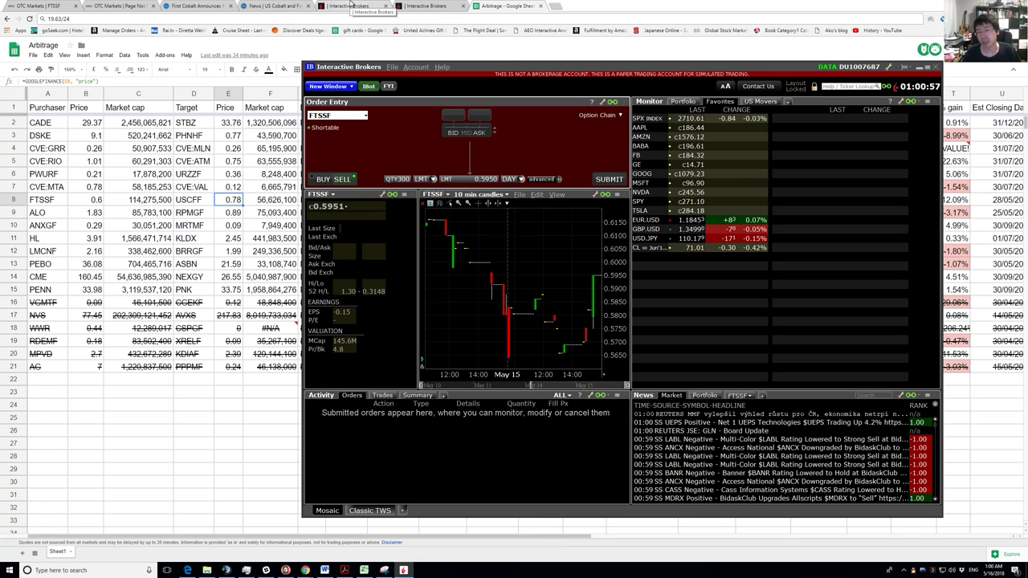
left_click(350, 5)
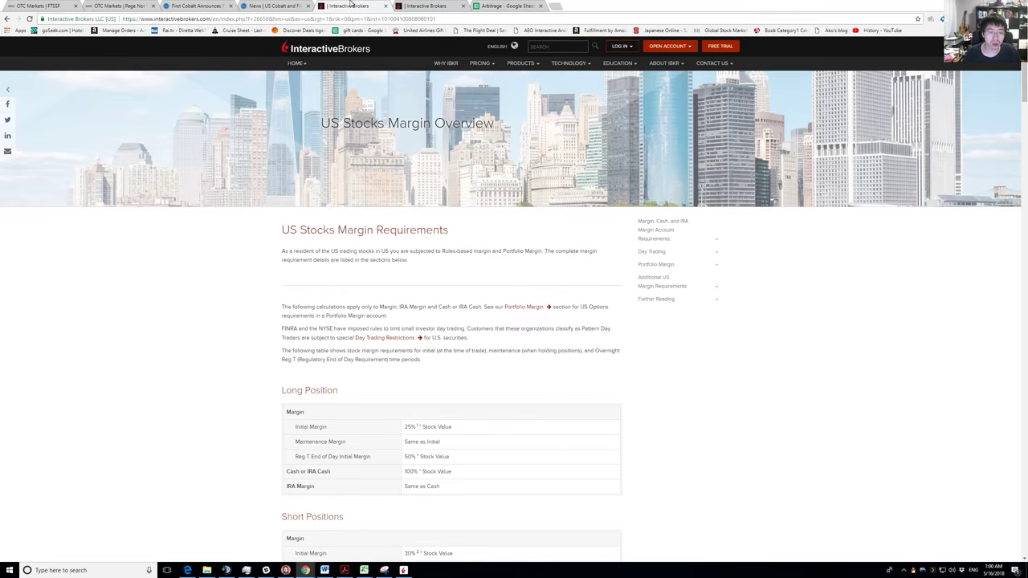
scroll(378, 393, "down", 3)
scroll(372, 367, "down", 1)
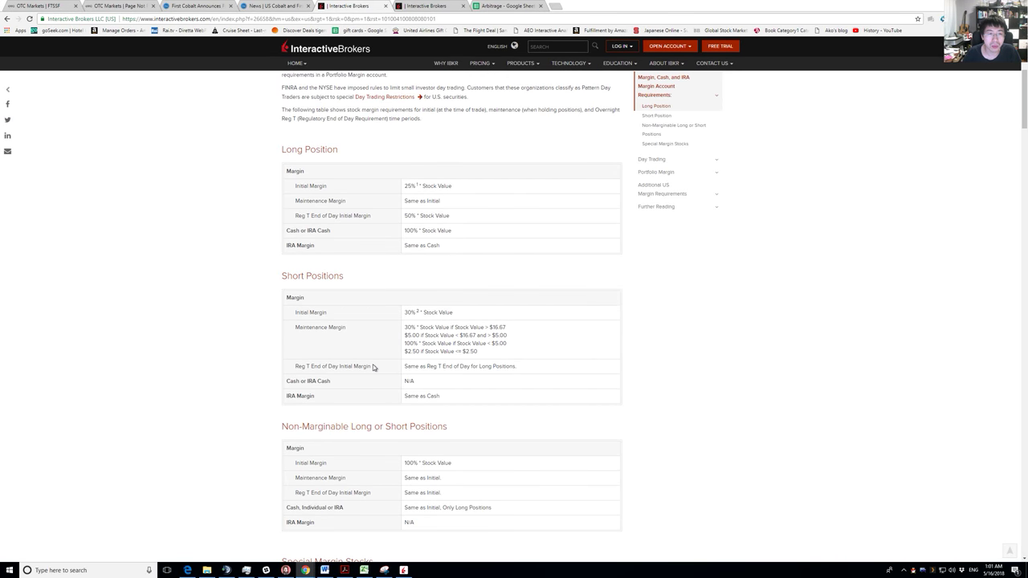
scroll(373, 367, "up", 3, "ctrl")
scroll(373, 367, "down", 1)
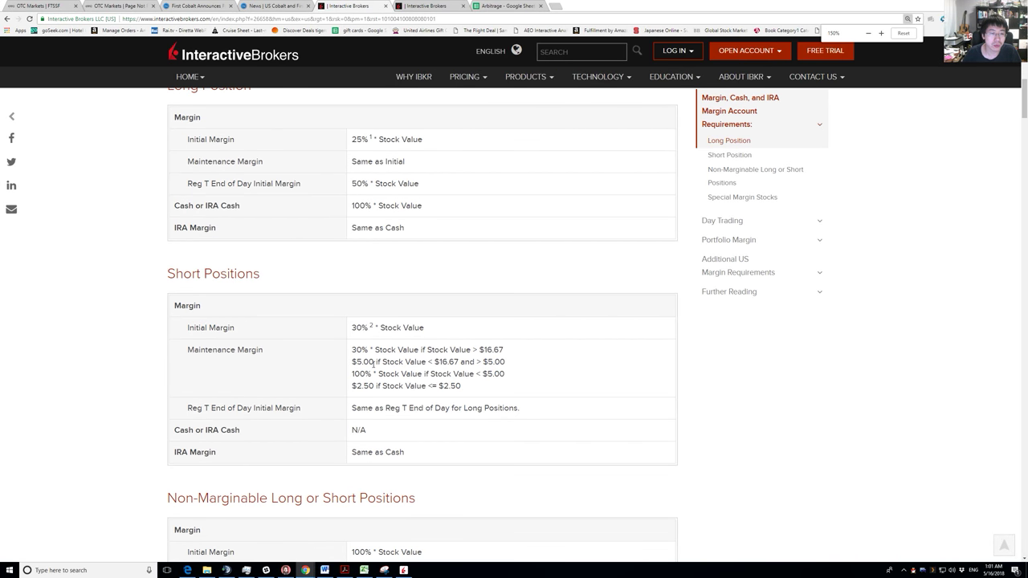
left_click_drag(176, 257, 275, 281)
scroll(274, 282, "down", 2)
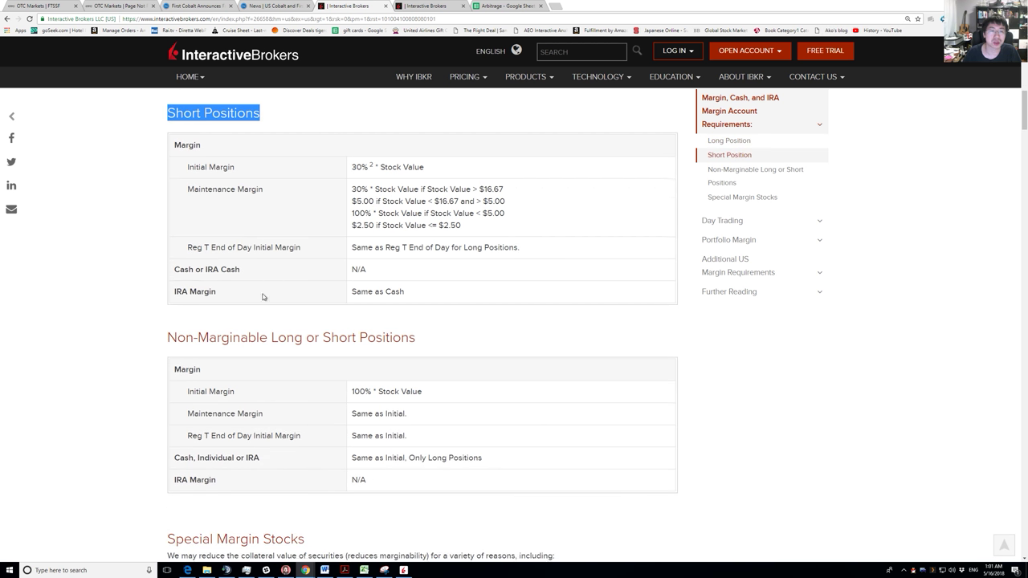
left_click(325, 200)
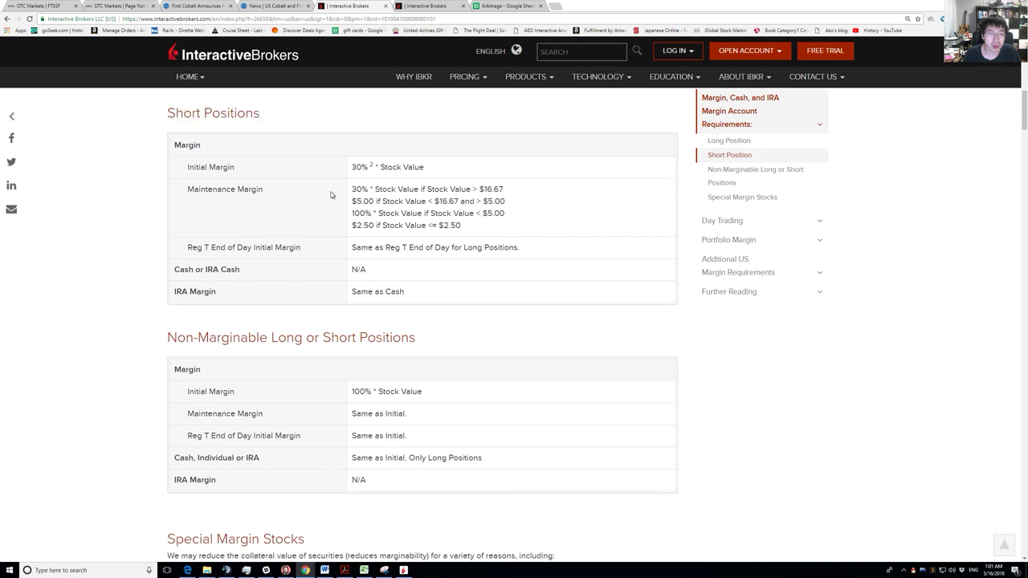
Highlight each maintenance margin rule for short positions in turn, ending with the $2.50 stock value threshold.
left_click_drag(351, 189, 523, 193)
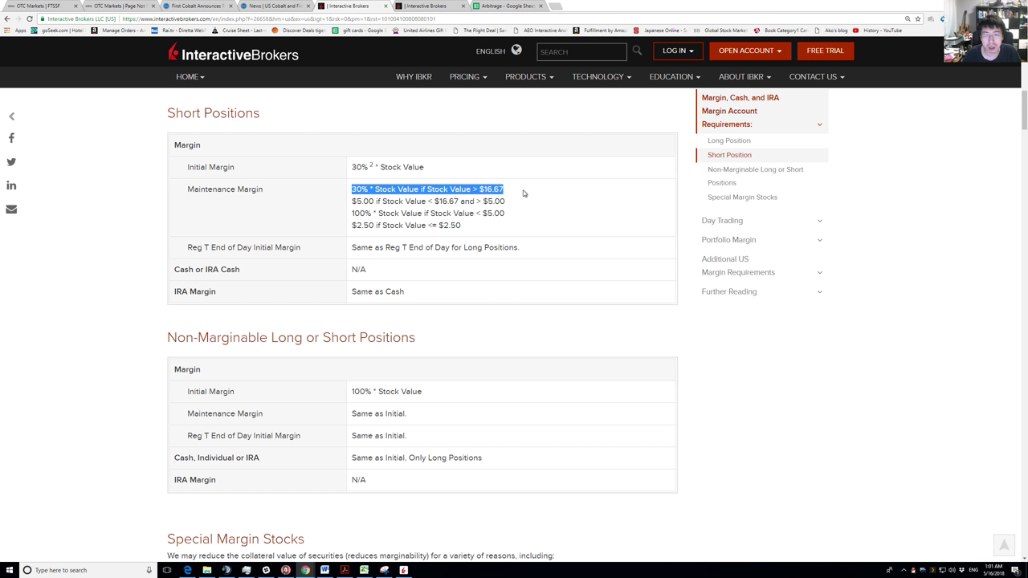
left_click_drag(351, 189, 503, 190)
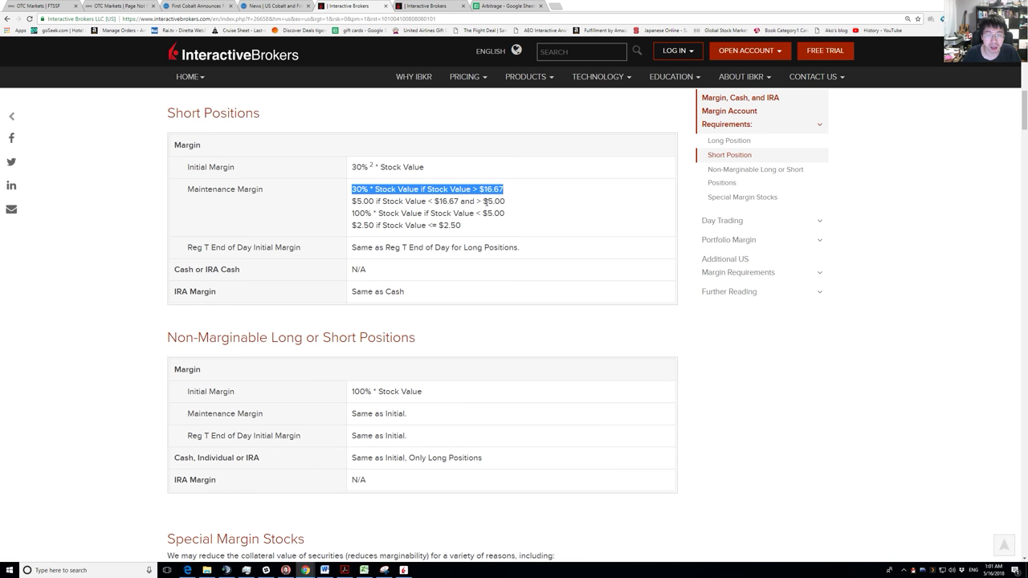
triple_click(446, 200)
triple_click(444, 214)
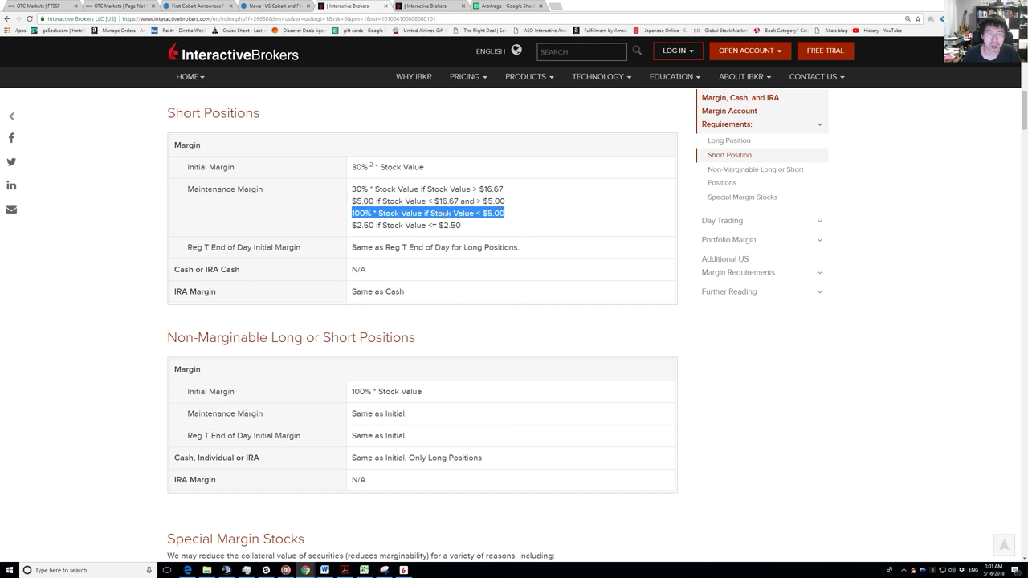
triple_click(410, 226)
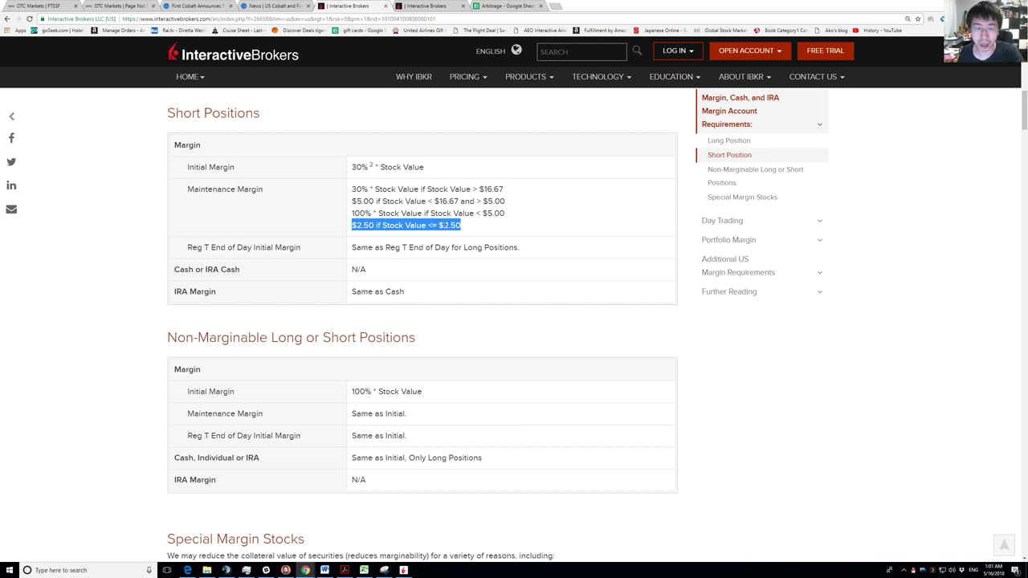
double_click(452, 224)
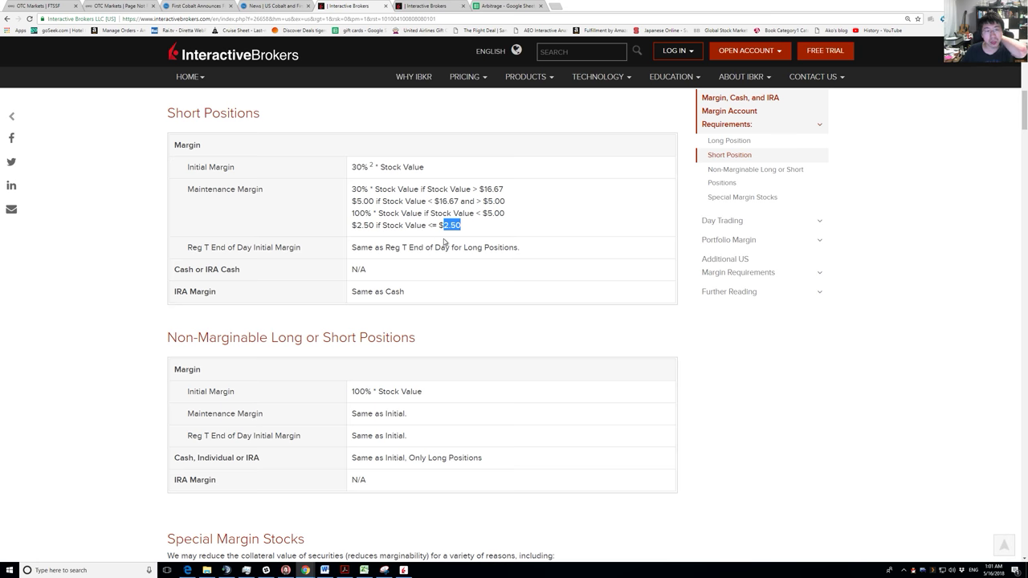
Examine the Long Position table's initial margin and its cash account requirement.
scroll(443, 238, "up", 4)
scroll(365, 323, "down", 1)
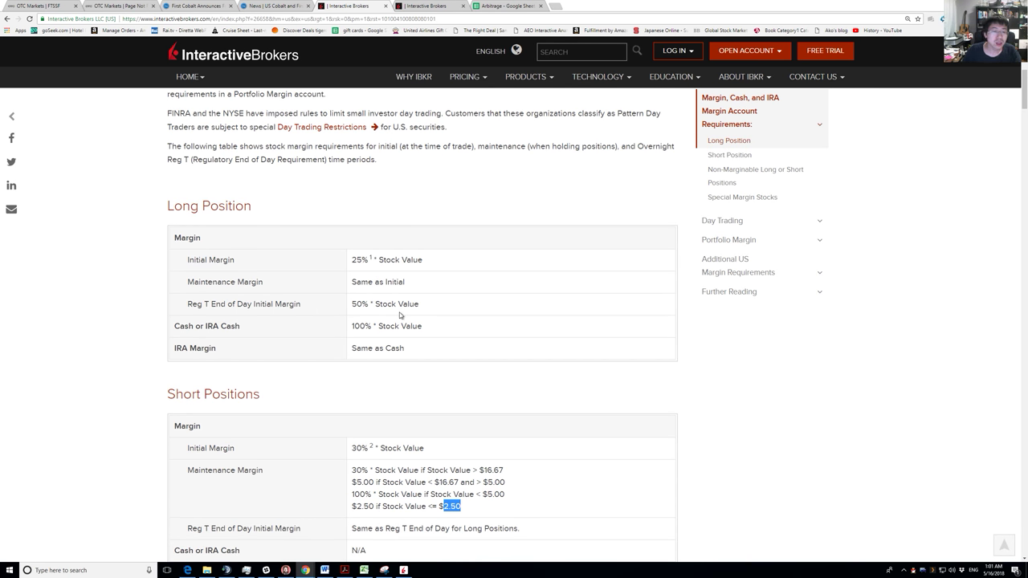
triple_click(394, 261)
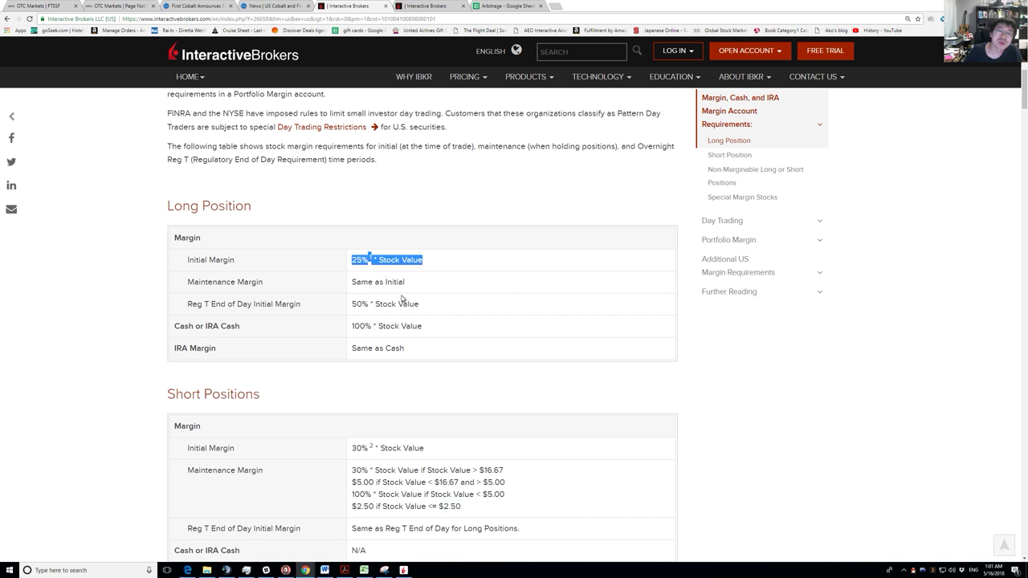
scroll(402, 299, "down", 1)
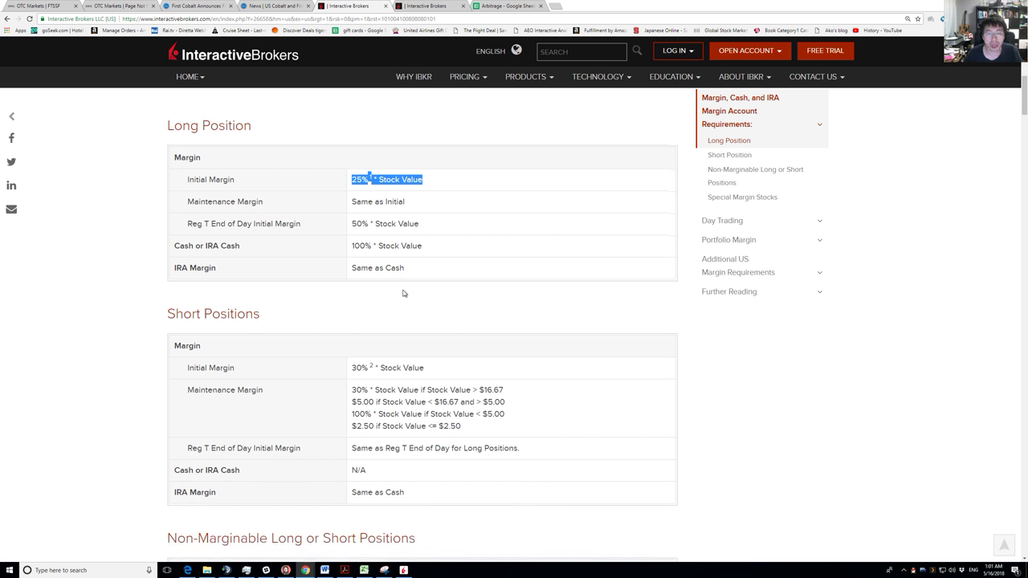
triple_click(412, 248)
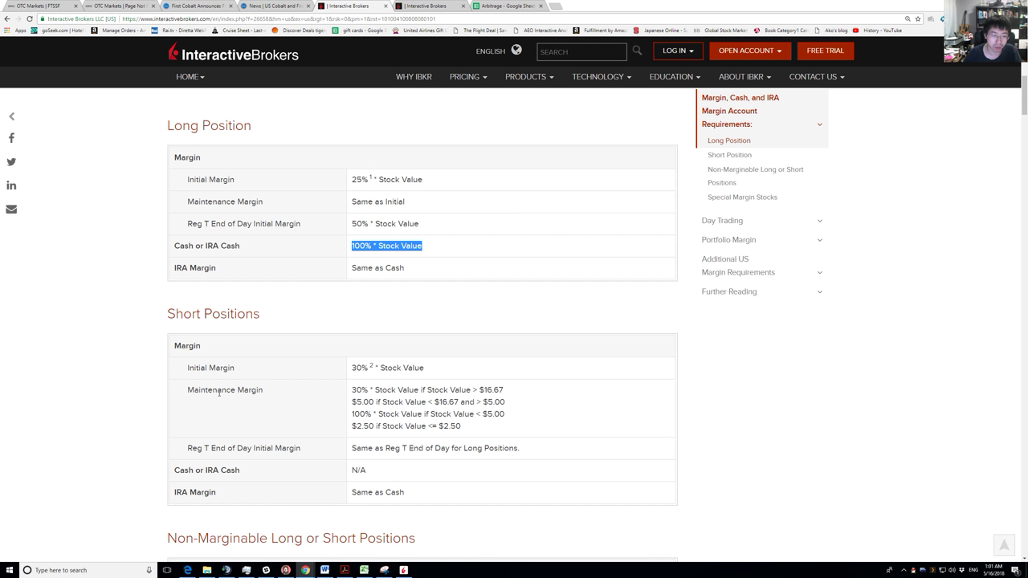
scroll(317, 377, "down", 1)
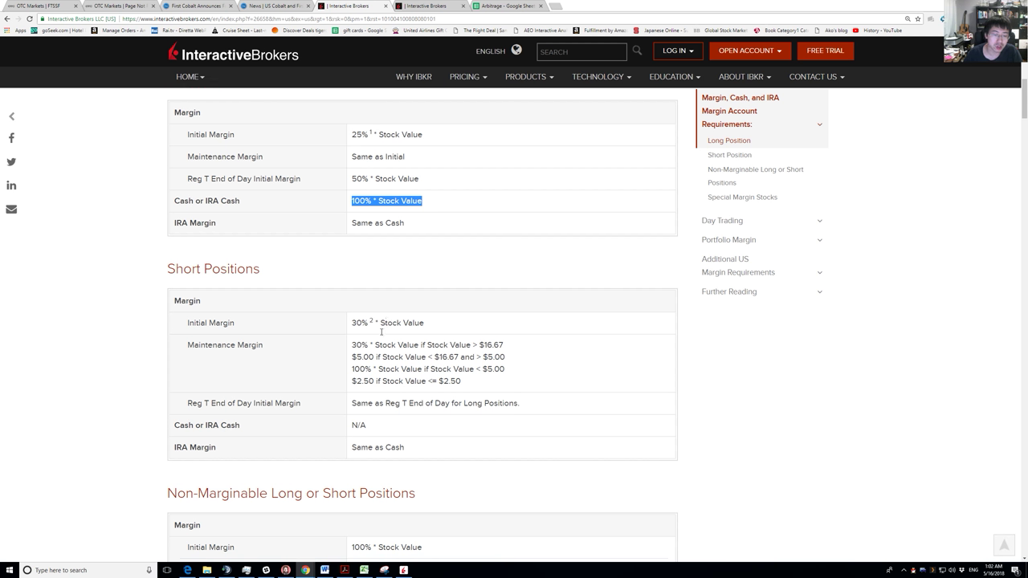
Examine the initial and maintenance margin for Non-Marginable Long or Short Positions.
scroll(386, 306, "down", 2)
double_click(232, 339)
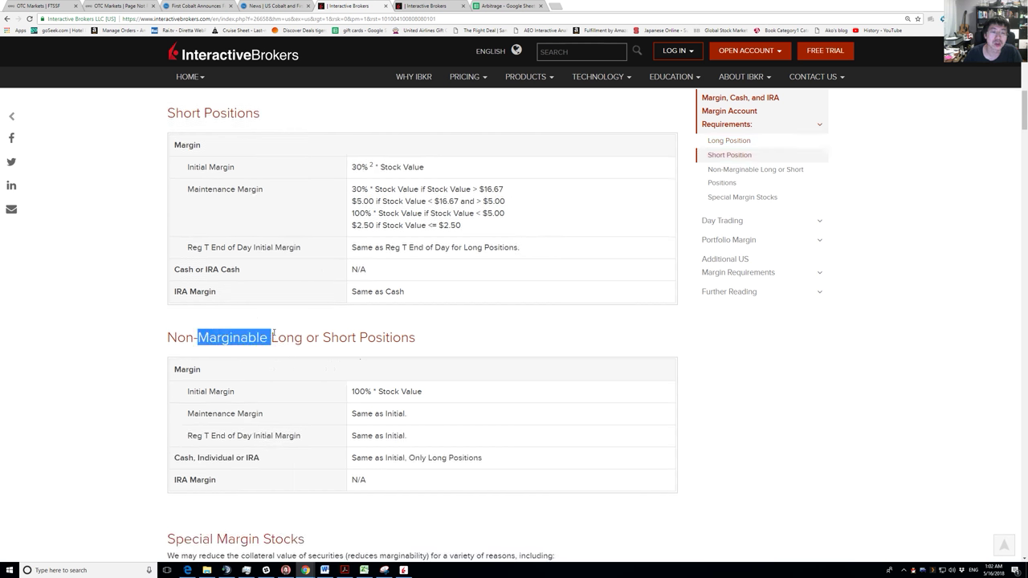
double_click(255, 413)
left_click(357, 413)
scroll(363, 285, "up", 1)
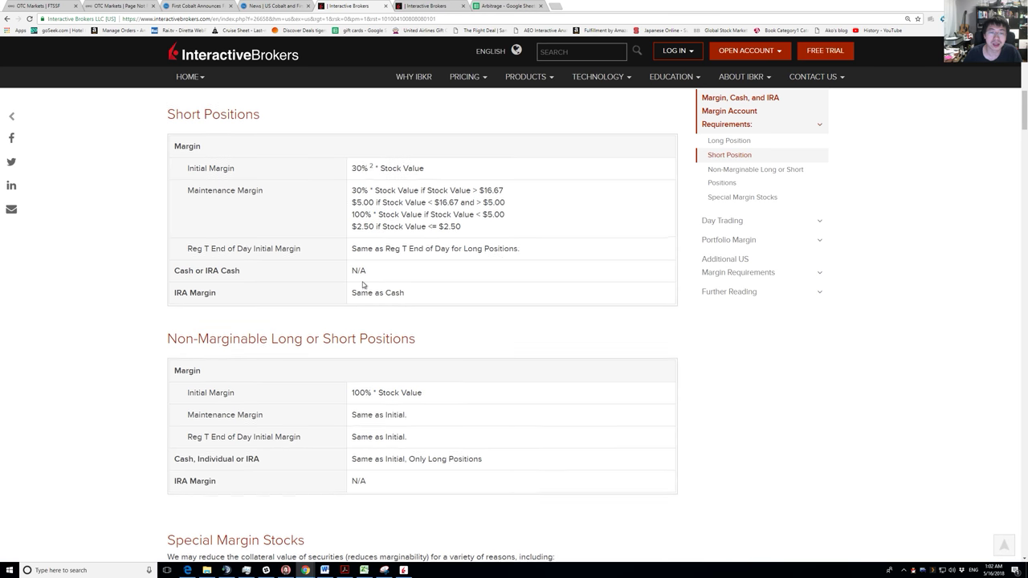
Highlight the short position maintenance margin rules for stocks below $5.00 and at or below $2.50.
scroll(362, 284, "up", 1)
left_click_drag(352, 297, 502, 302)
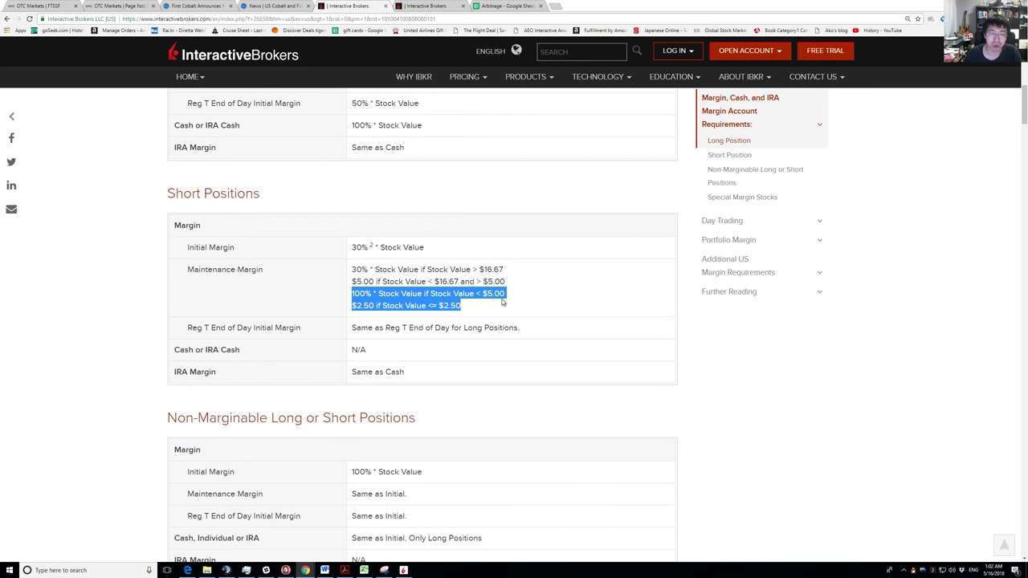
left_click(487, 312)
left_click_drag(479, 309, 351, 294)
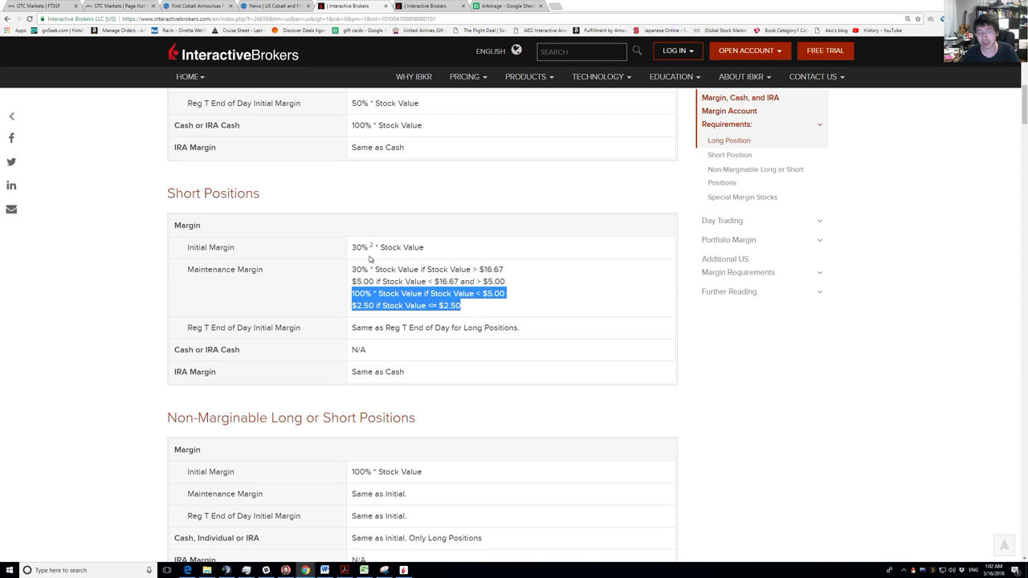
left_click(370, 268)
Start a margin calculation with 2.5 in the browser's address bar.
left_click(483, 19)
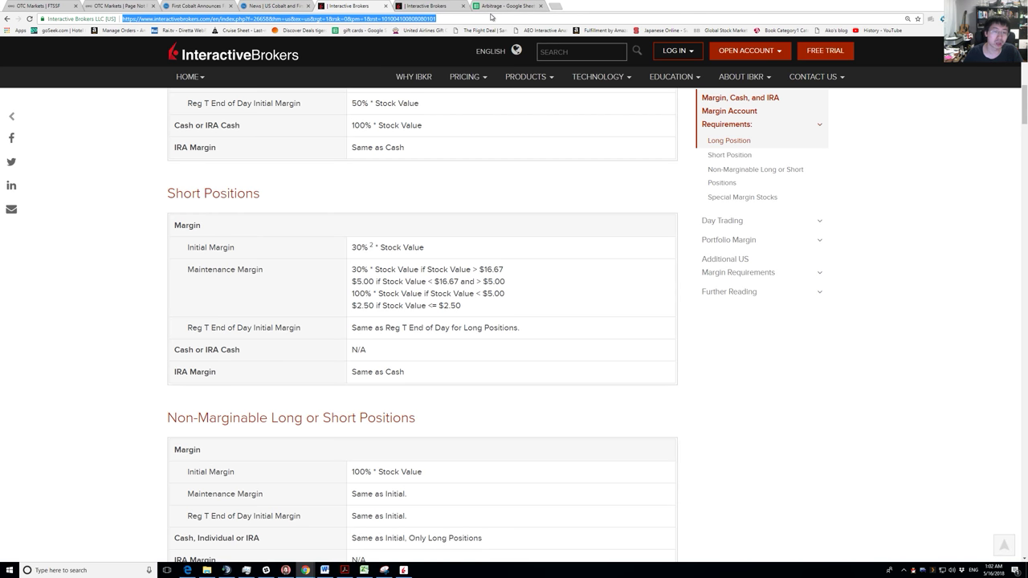
type("2.5")
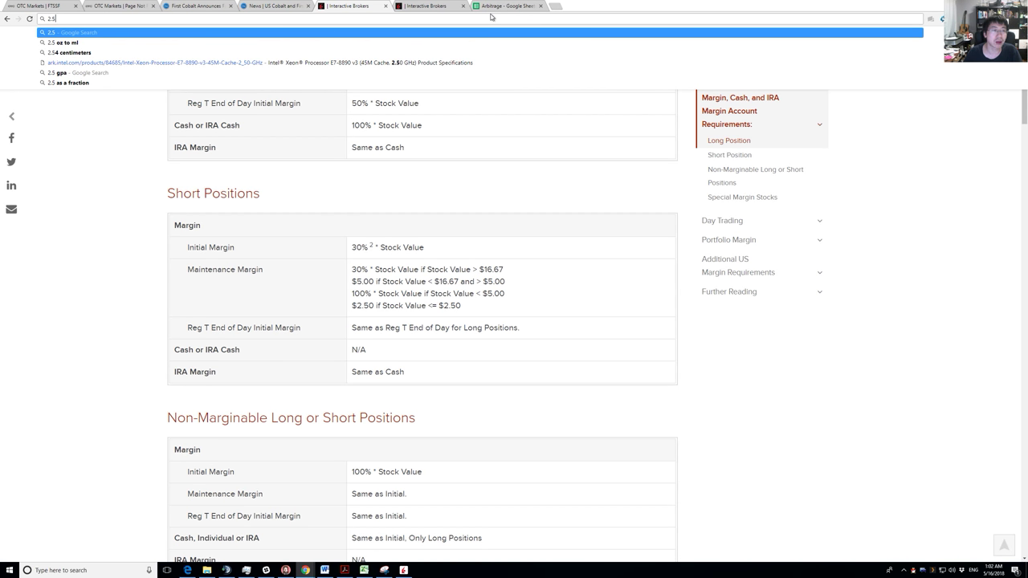
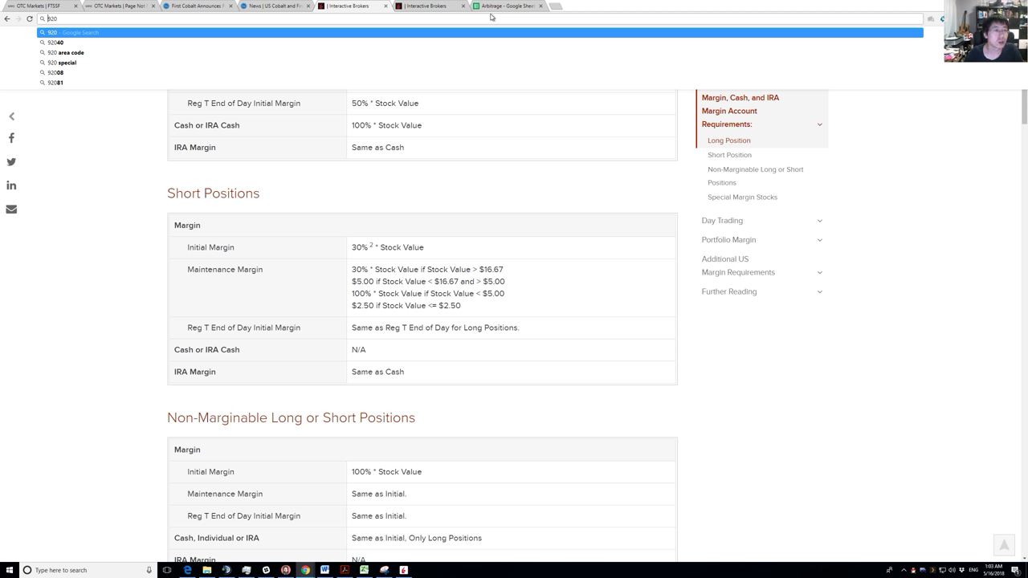
Return to the Arbitrage spreadsheet and look up the purchaser and target share counts for the FTSSF trade.
left_click(489, 6)
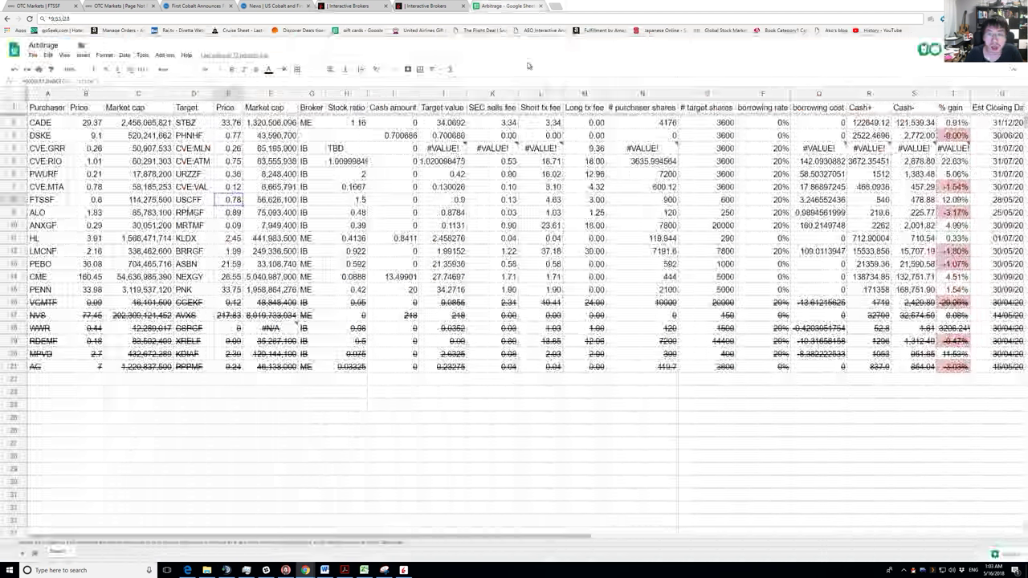
left_click(956, 162)
left_click(918, 164)
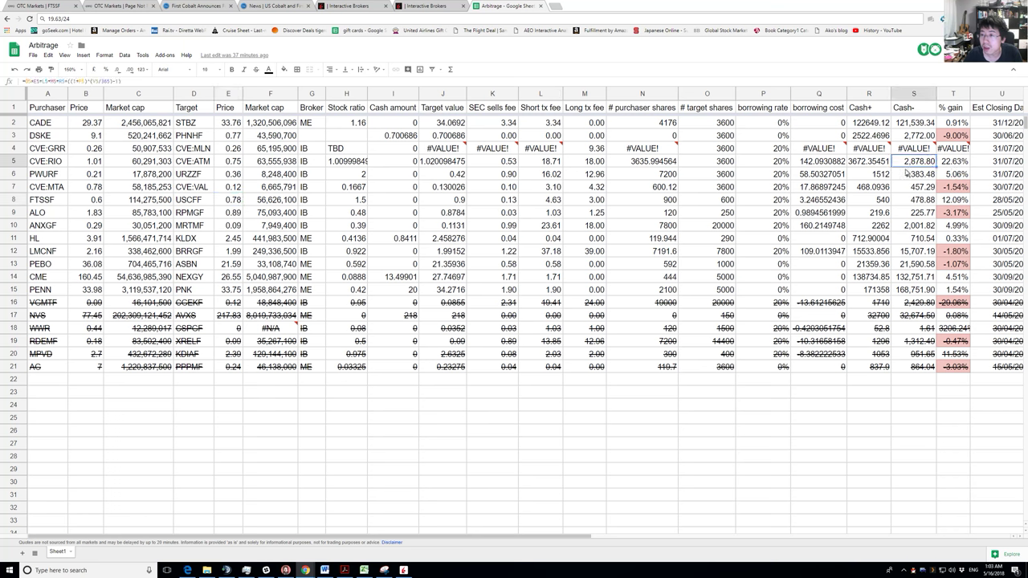
left_click(869, 165)
left_click_drag(611, 203, 696, 203)
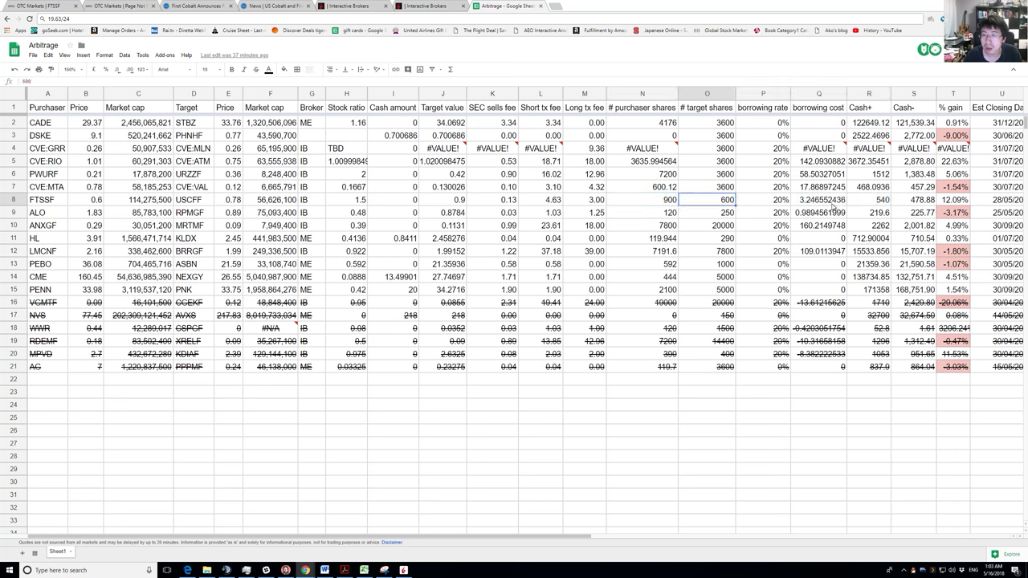
Return to the Interactive Brokers margin page and calculate the short margin as 900*2.5 in the browser's address bar.
left_click(365, 6)
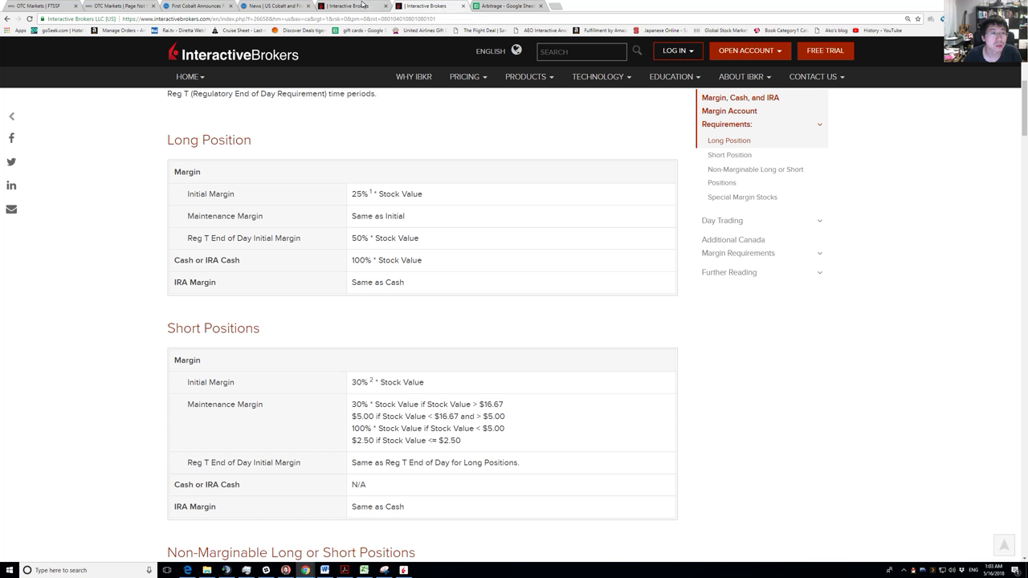
left_click(236, 18)
type("920")
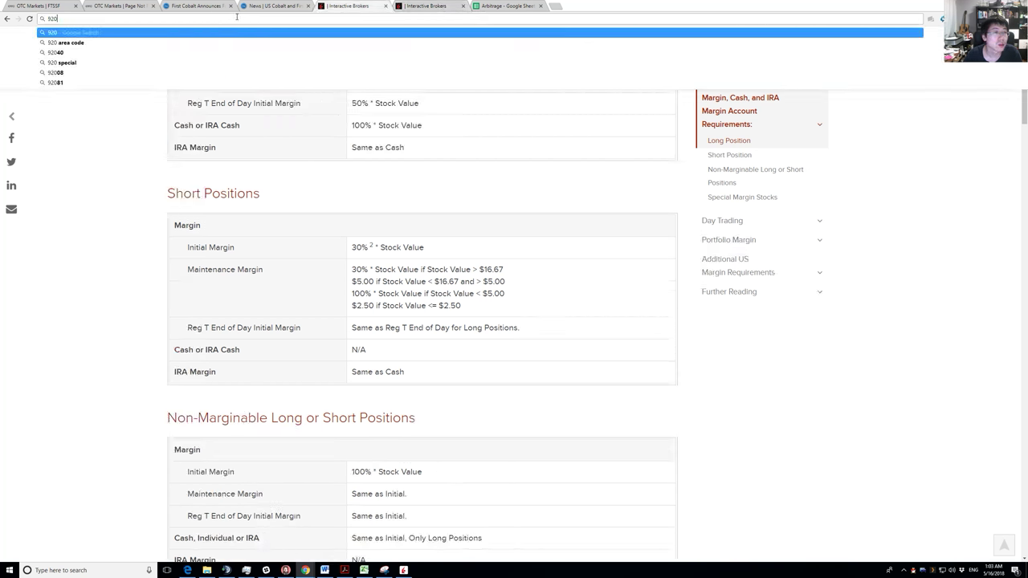
key("BackSpace")
key("BackSpace")
type("00*")
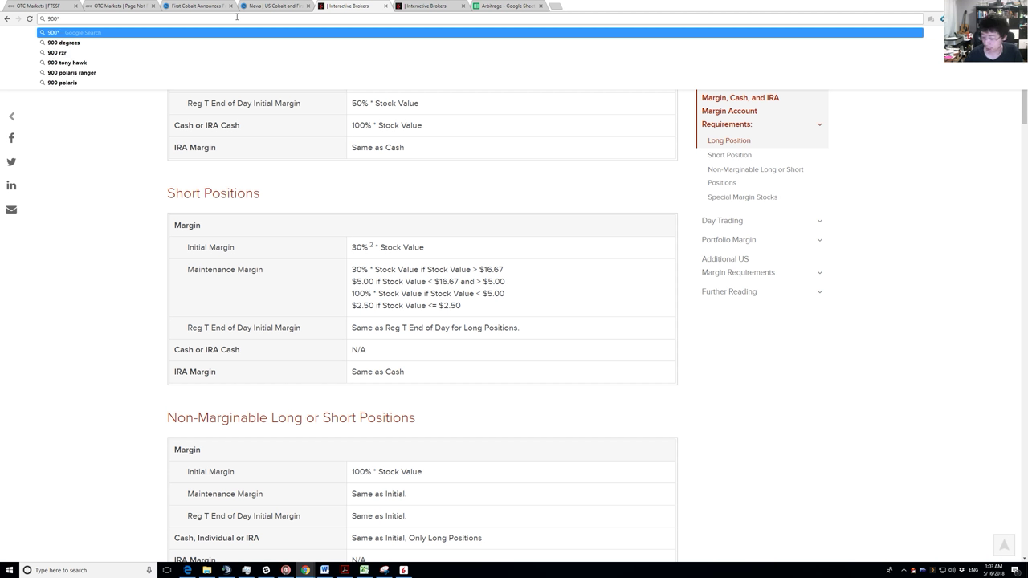
type("2.")
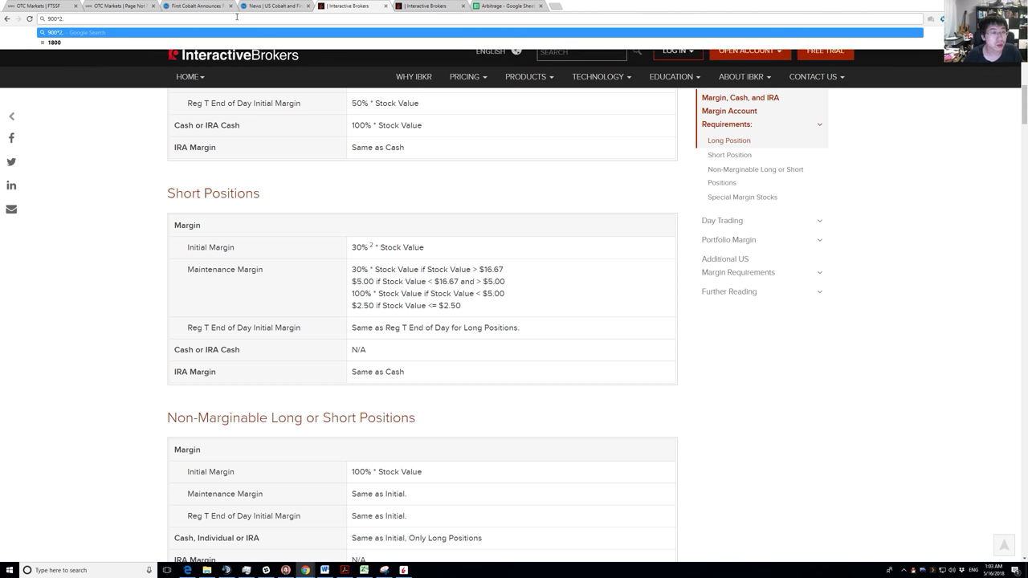
type("5")
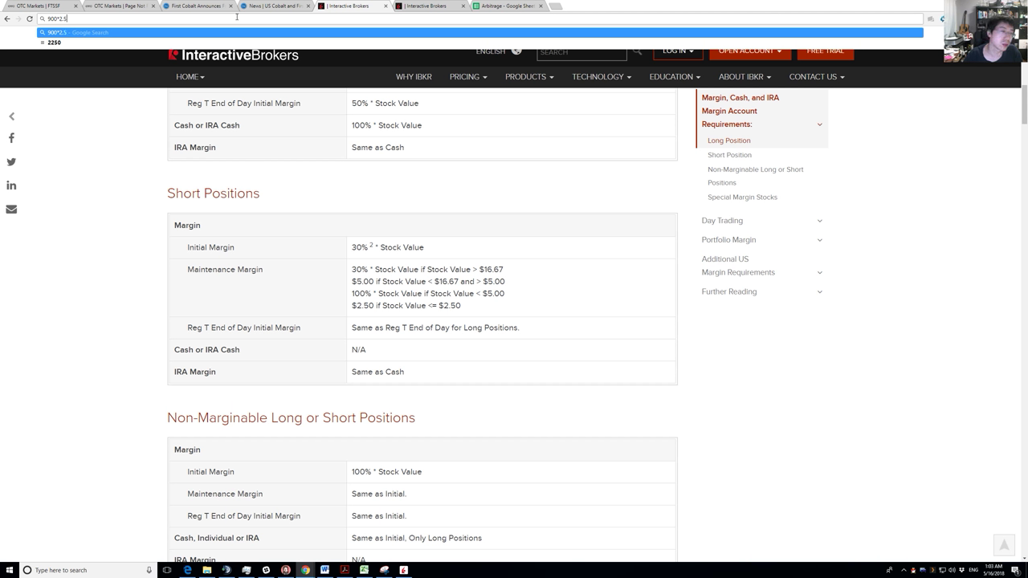
key("shift+Left")
key("shift+Left")
key("shift+Left")
key("shift+Left")
key("shift+Left")
key("shift+Left")
key("shift+Left")
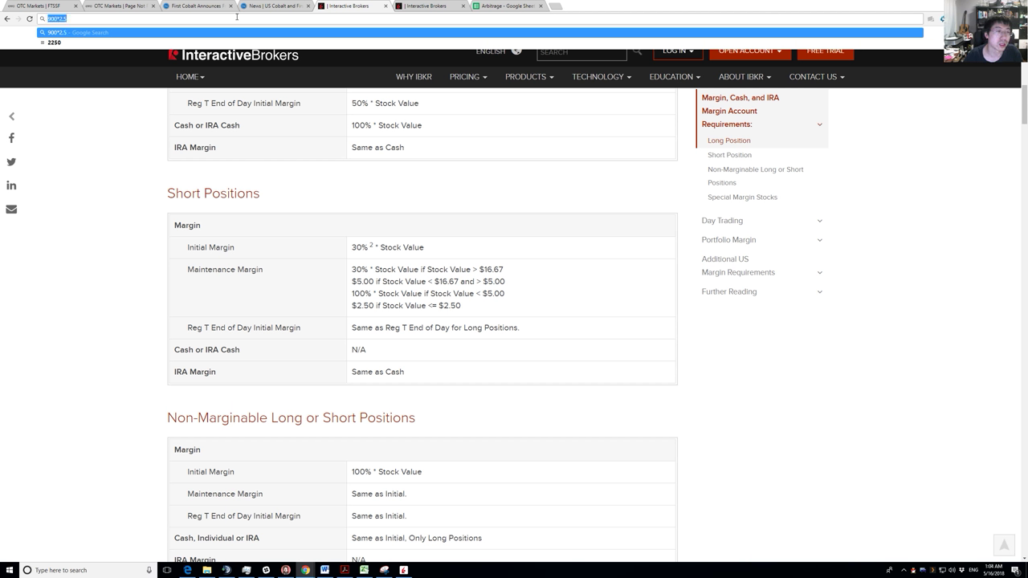
Return to the Arbitrage spreadsheet and look up the short transaction fee and neighbouring fees for the FTSSF trade.
left_click(26, 5)
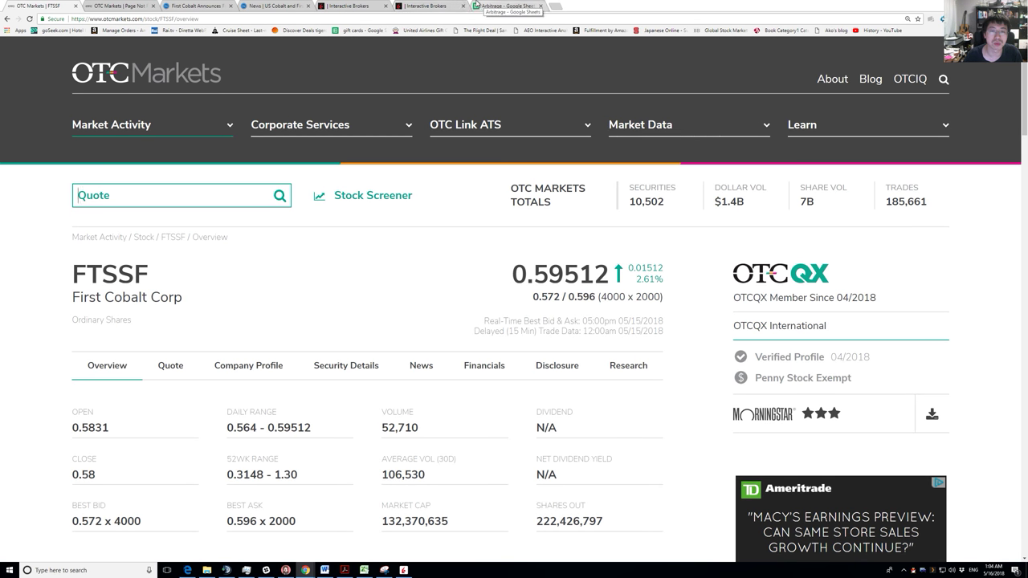
left_click(434, 6)
left_click(506, 6)
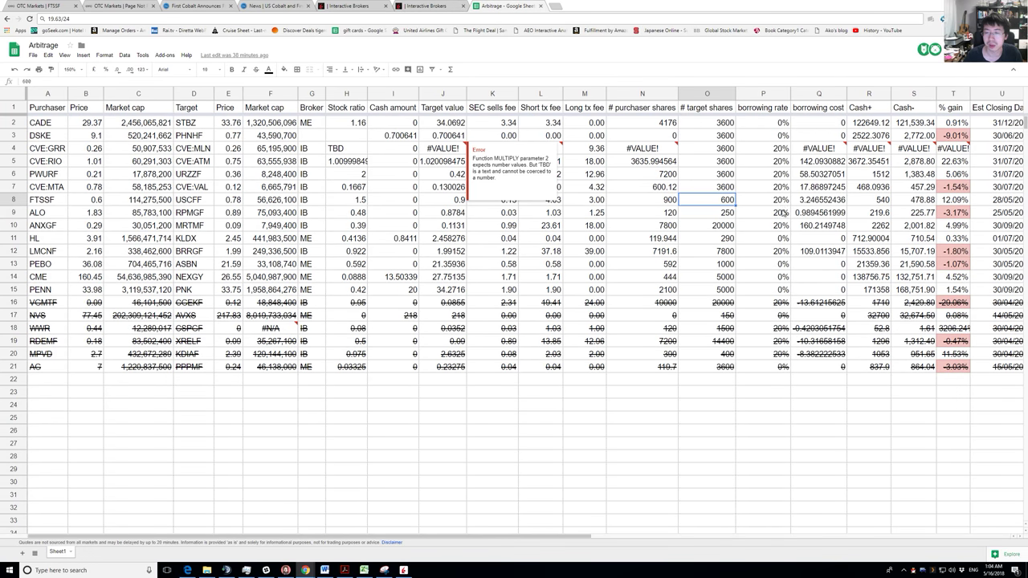
left_click(667, 201)
left_click(540, 202)
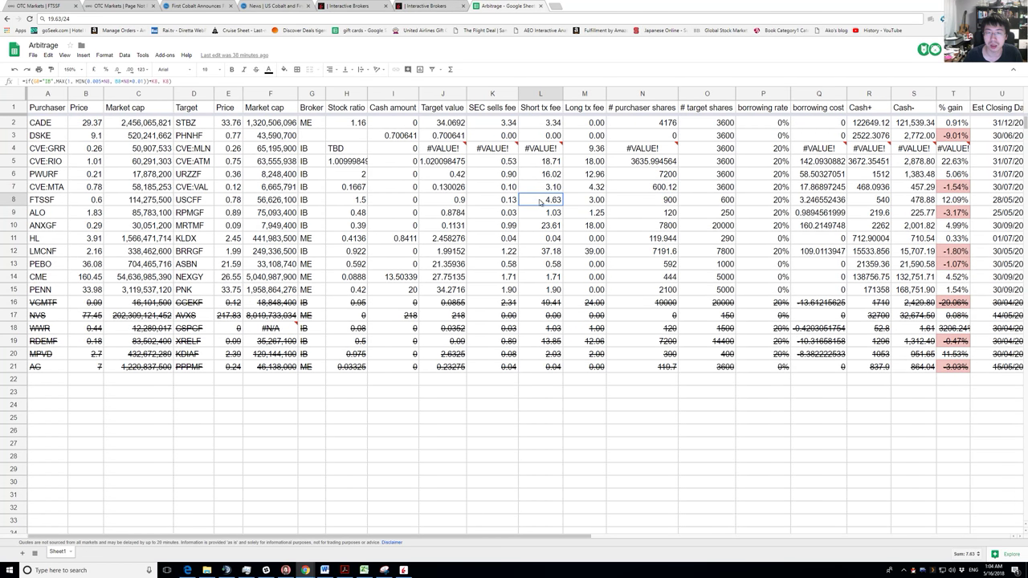
key("Right")
key("Left")
key("Left")
key("Right")
Calculate the combined capital for the short and long positions as 900*2.5+600*.78 in the address bar.
left_click(470, 19)
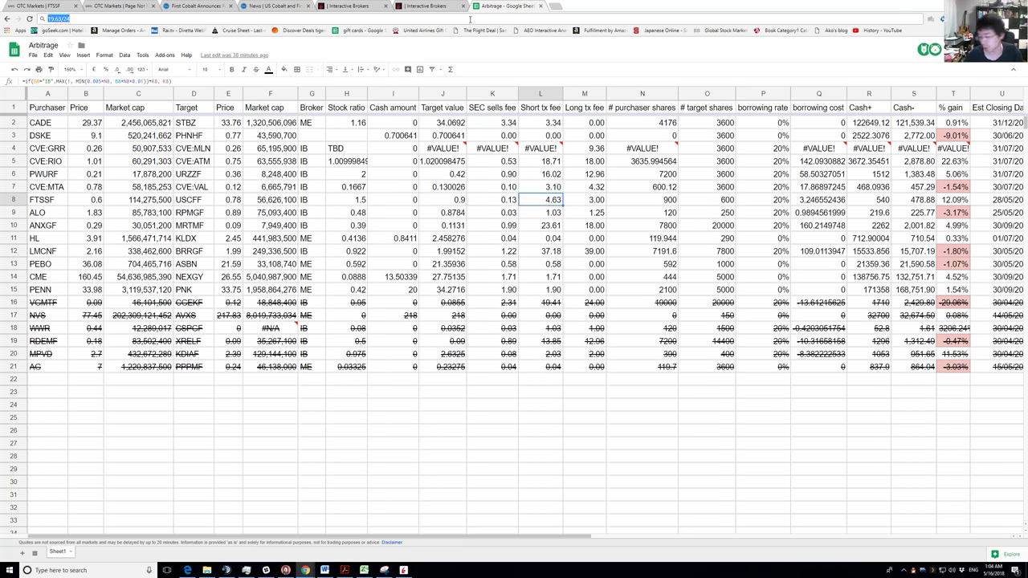
type("900*2.5+")
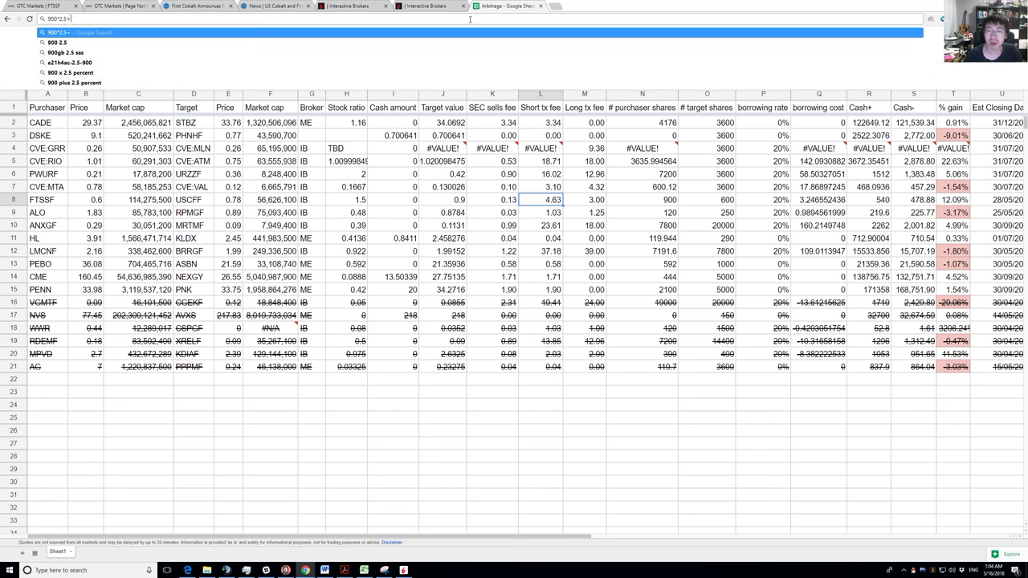
type("600*")
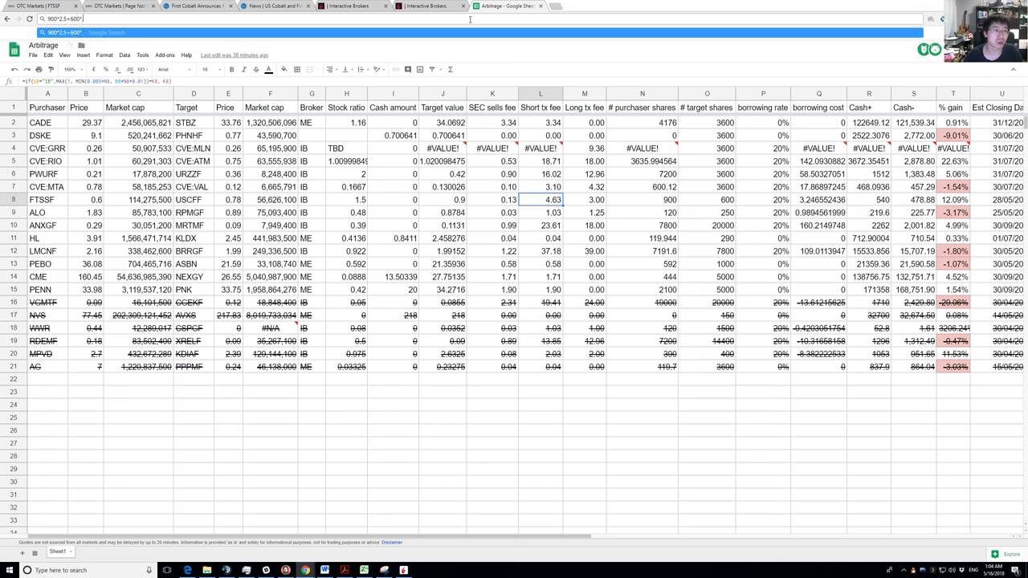
type(".78")
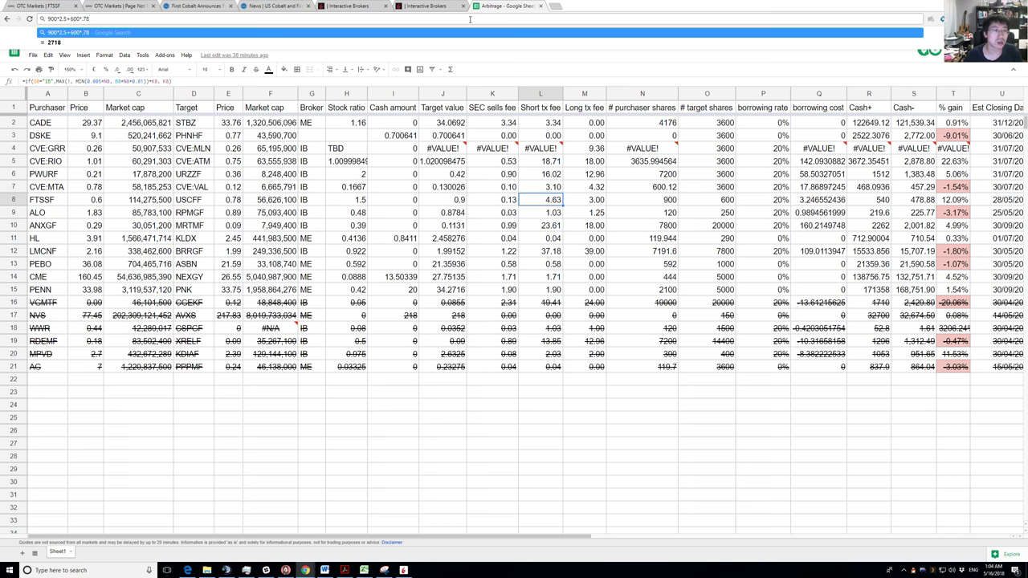
Replace the address bar calculation with the rounded capital figure 2750.
key("ctrl+a")
key("BackSpace")
type("2750")
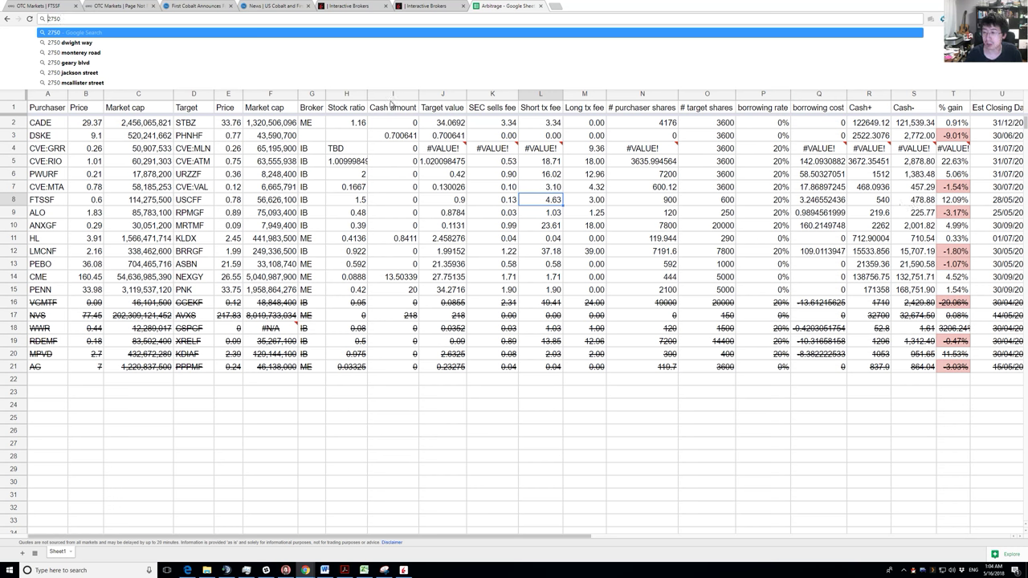
type("7")
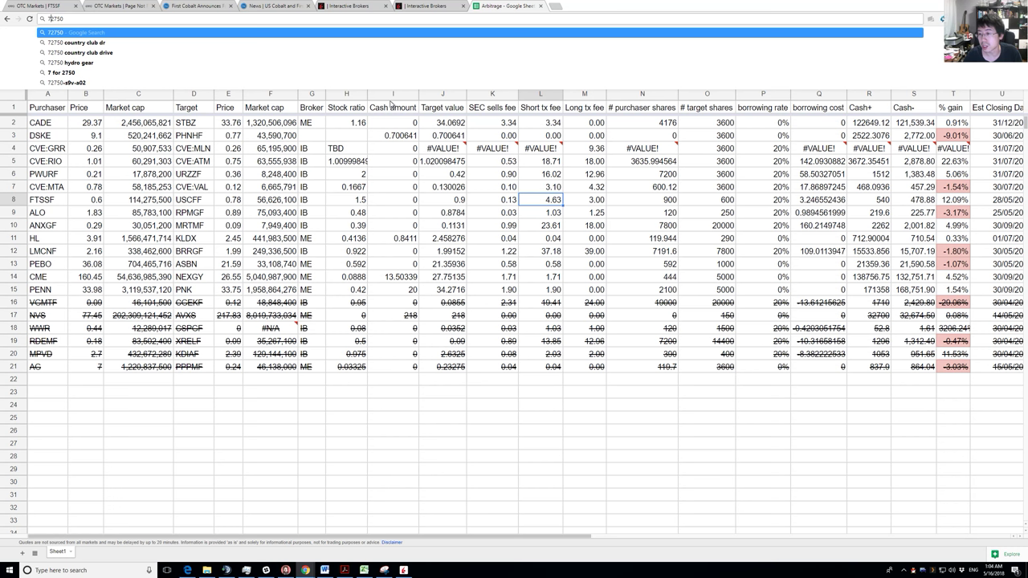
key("BackSpace")
key("BackSpace")
key("BackSpace")
key("BackSpace")
key("BackSpace")
type("61.2")
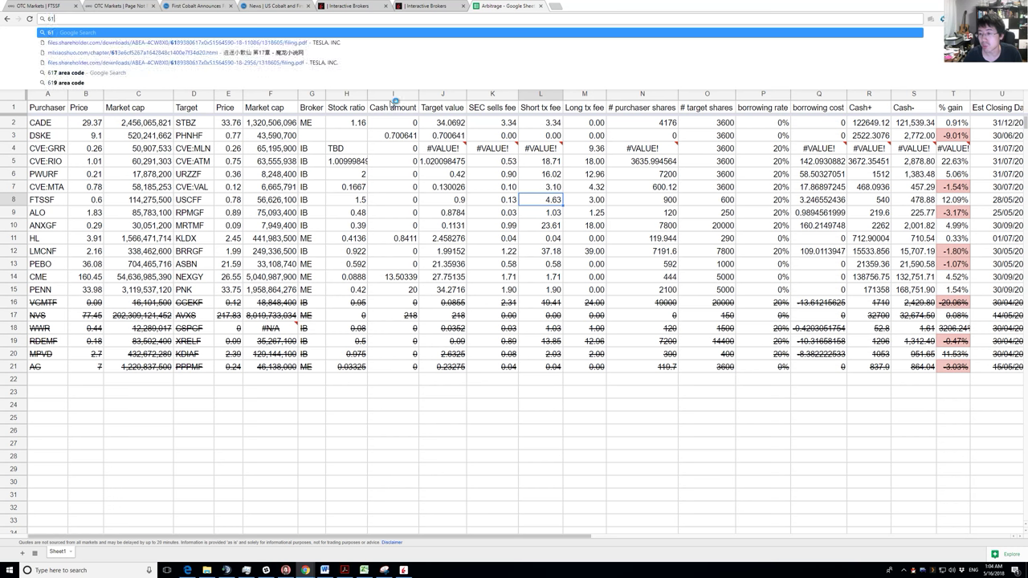
key("BackSpace")
key("BackSpace")
key("BackSpace")
key("BackSpace")
type("72750")
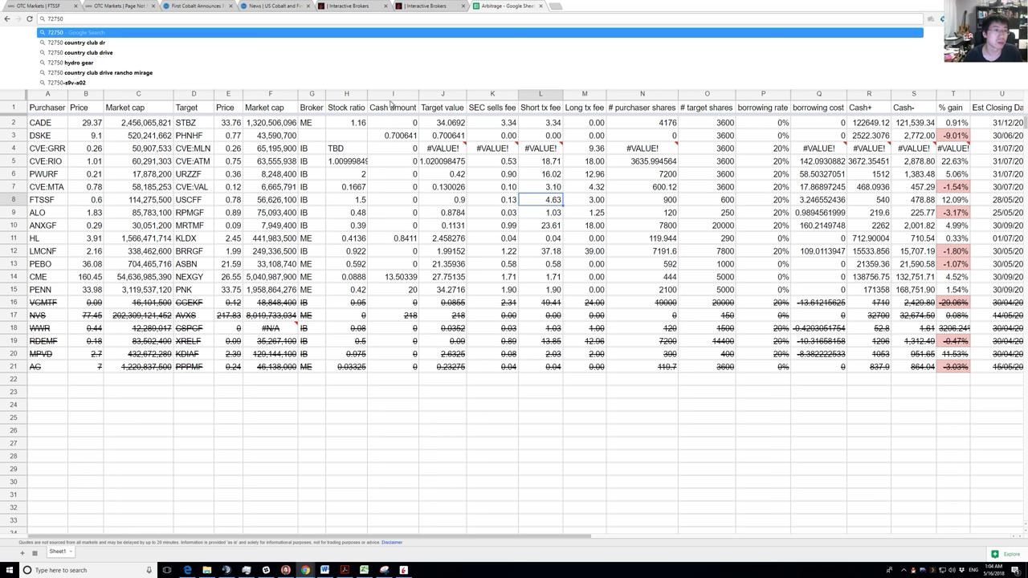
key("Home")
key("Delete")
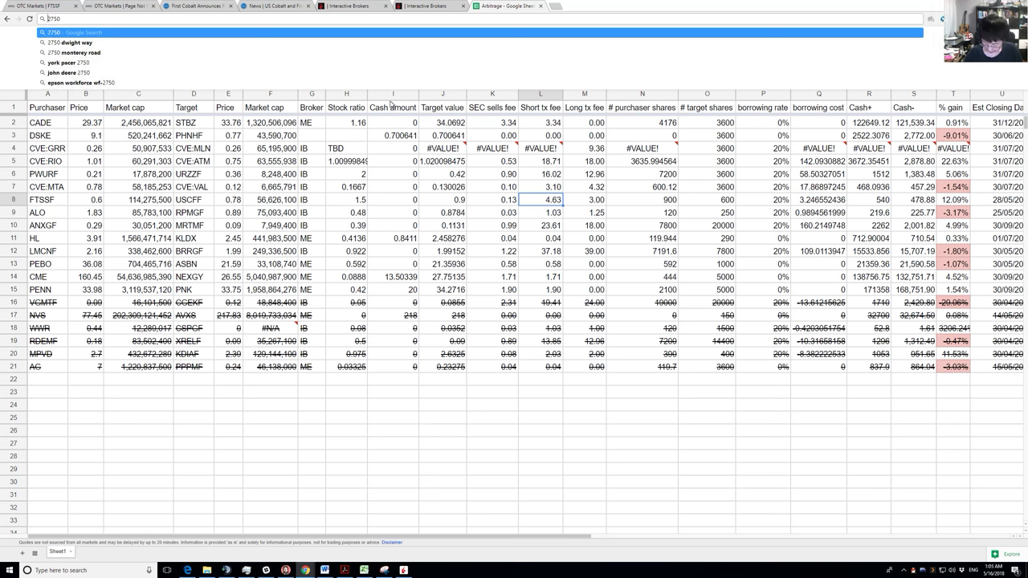
Calculate the trade's return on capital by dividing 62.12 by the 2750 figure.
type("62")
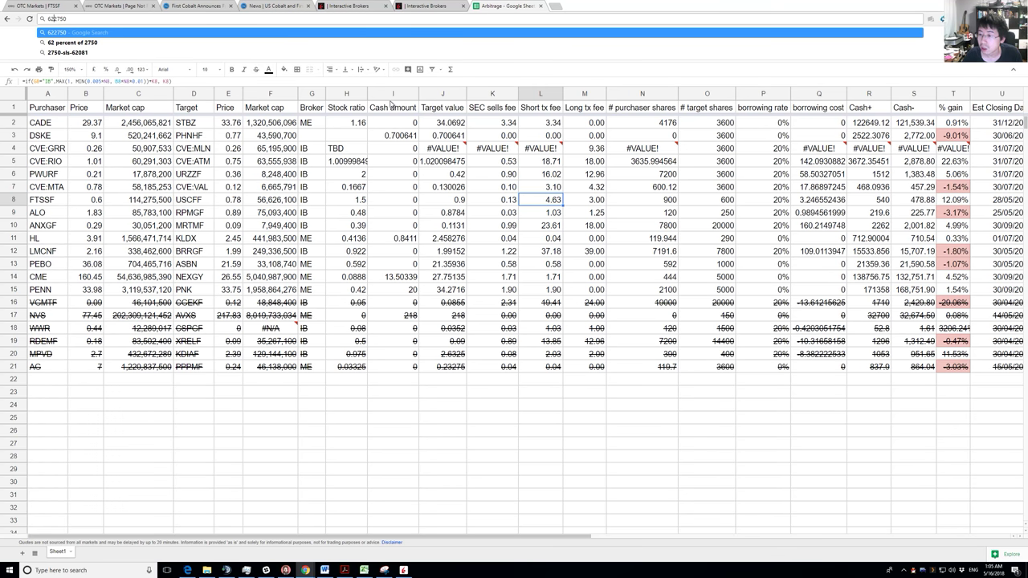
type(".")
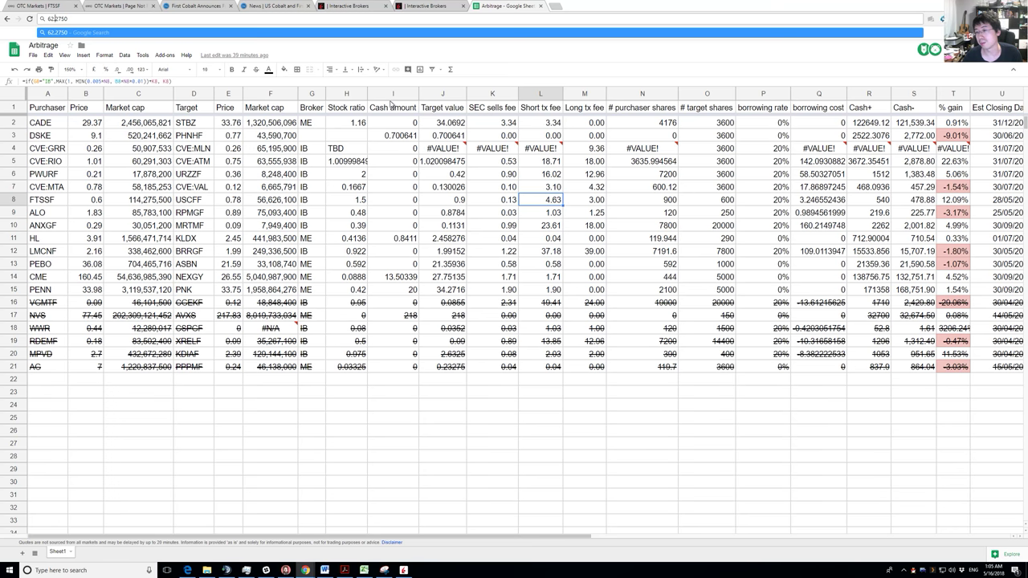
type("12")
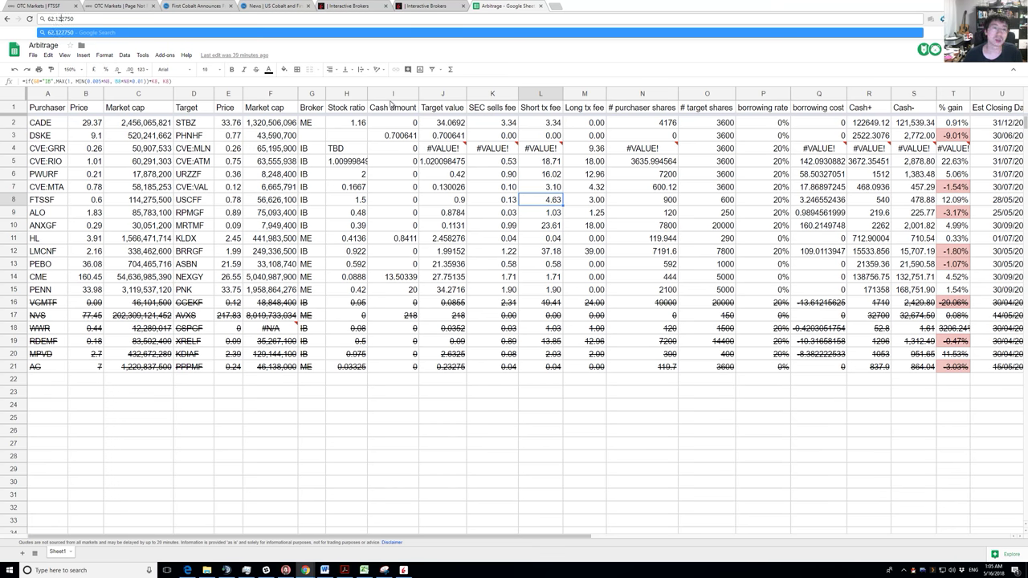
type("/")
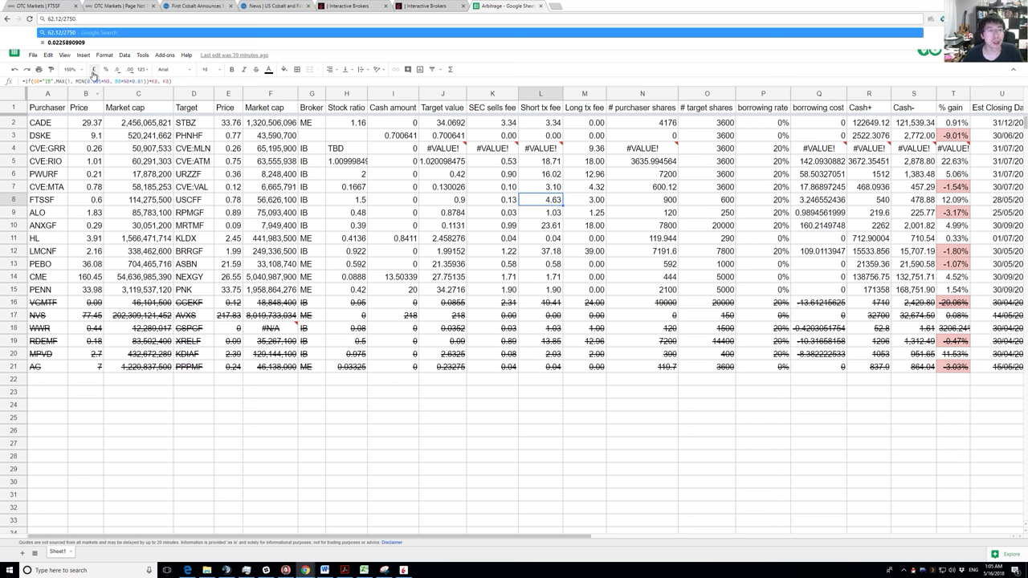
Highlight the 62.12/2750 calculation, then discard it and return to an empty area of the spreadsheet.
double_click(112, 21)
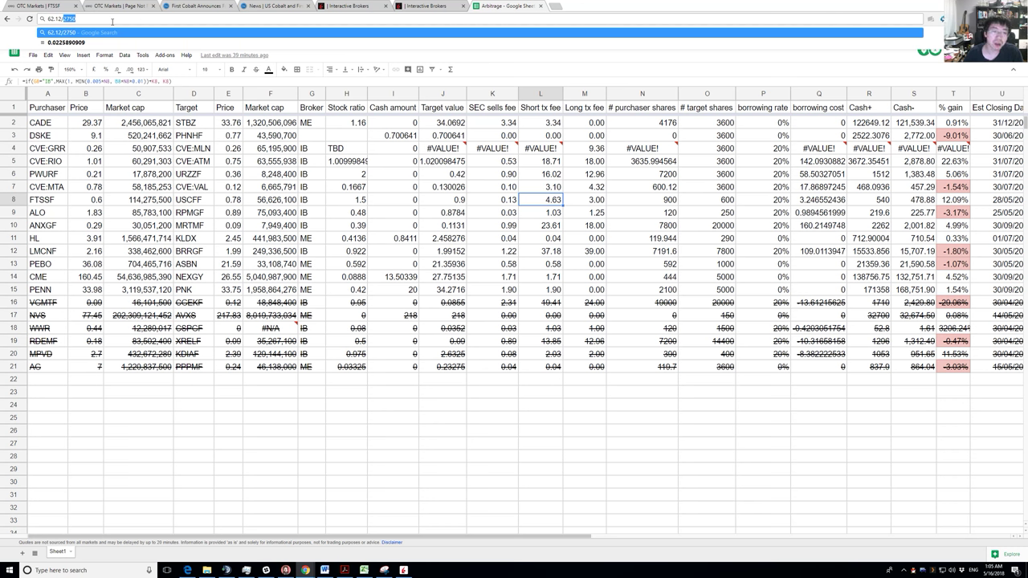
triple_click(112, 22)
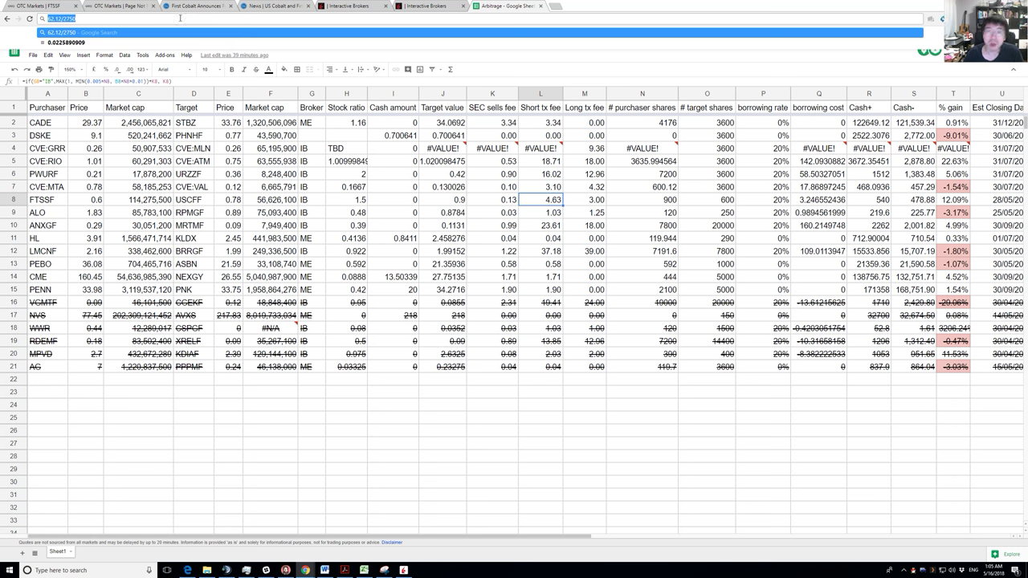
double_click(180, 17)
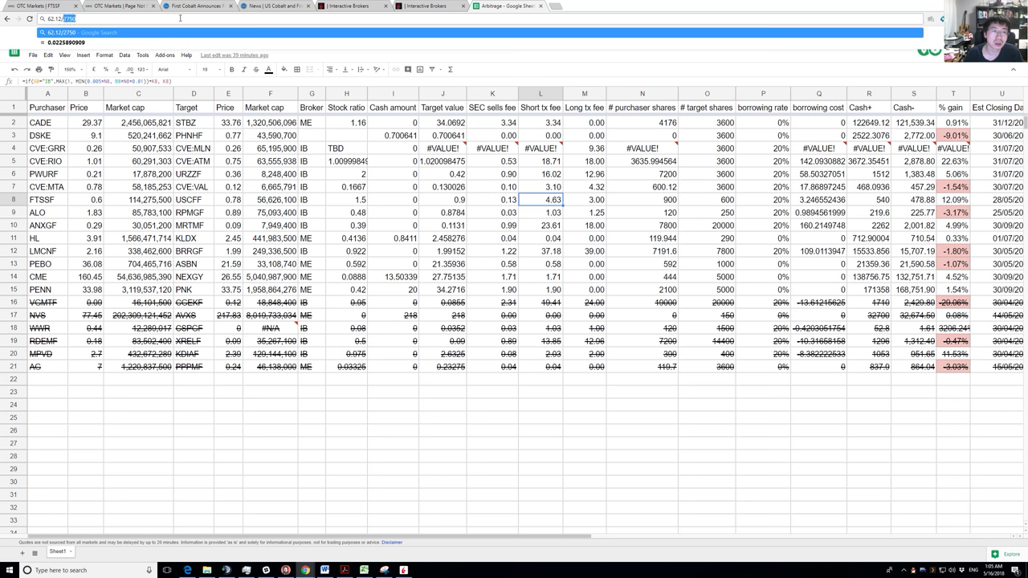
triple_click(180, 17)
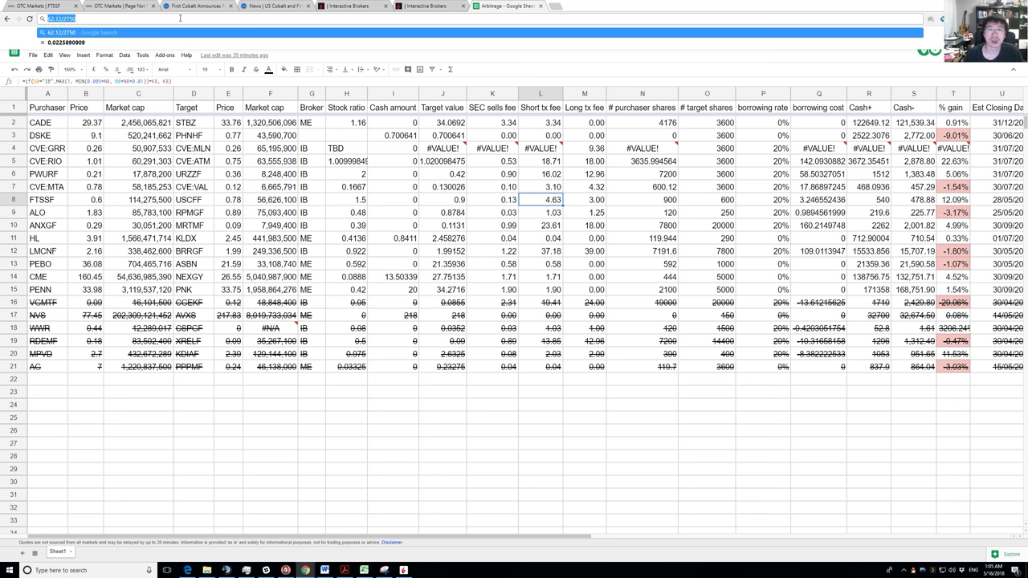
key("Escape")
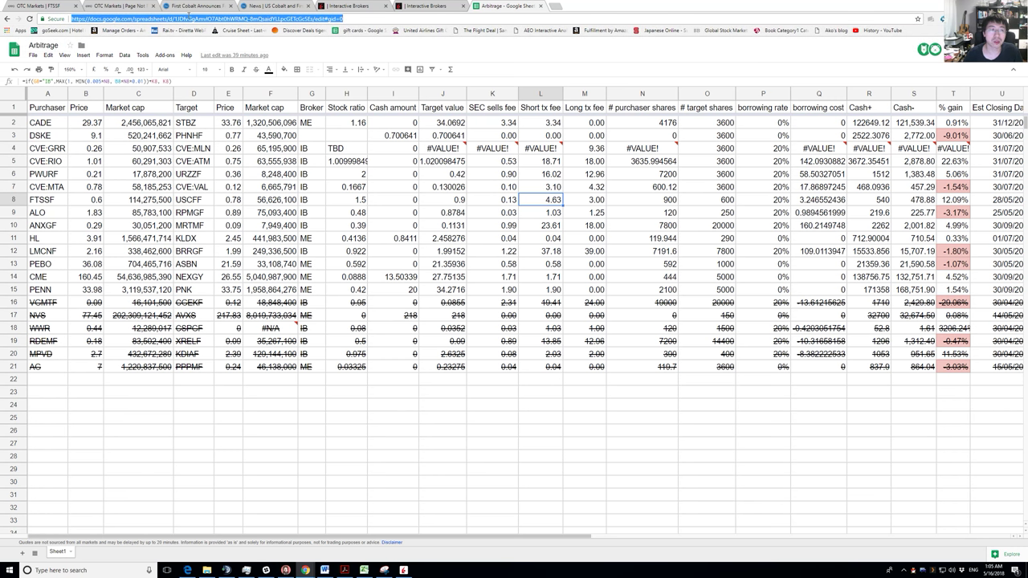
left_click(95, 408)
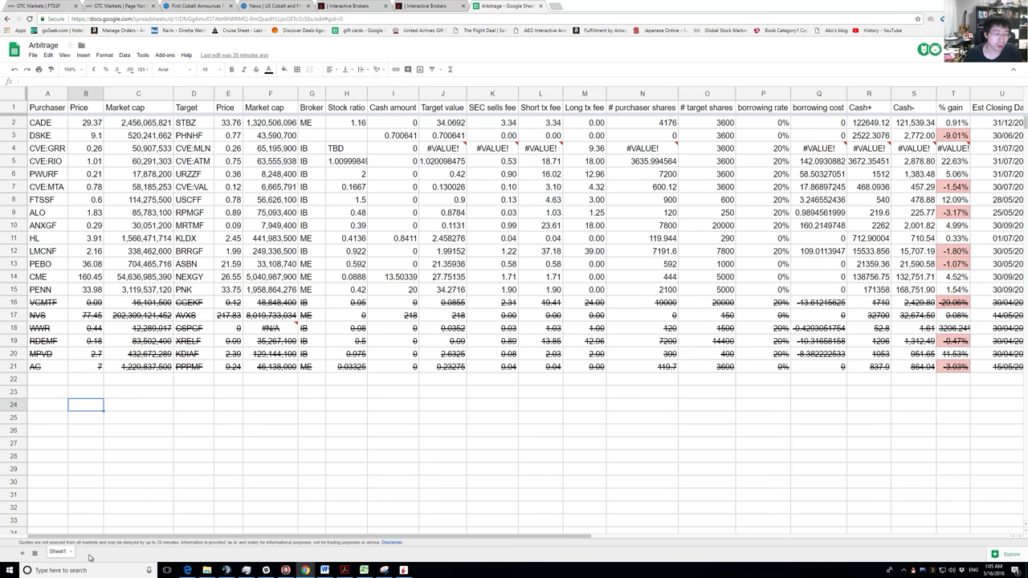
left_click(167, 399)
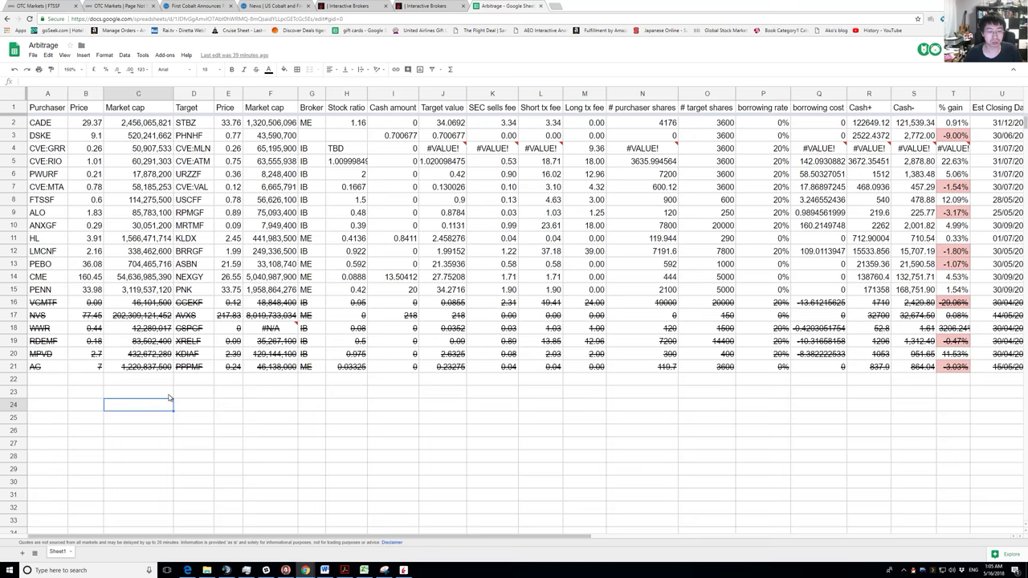
Switch to Excel, add a blank worksheet to the open workbook and magnify it to 200%.
left_click(364, 571)
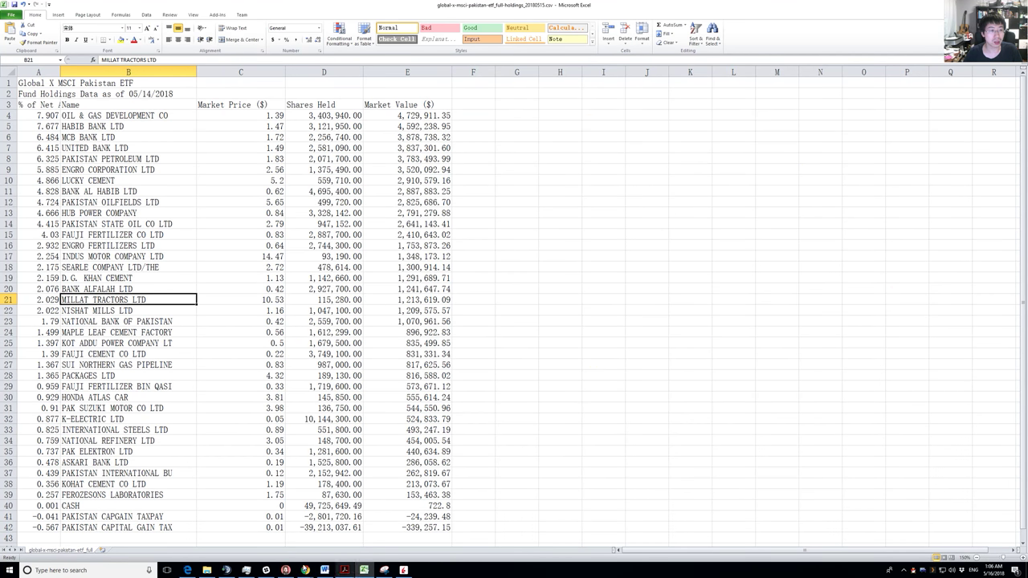
left_click(102, 550)
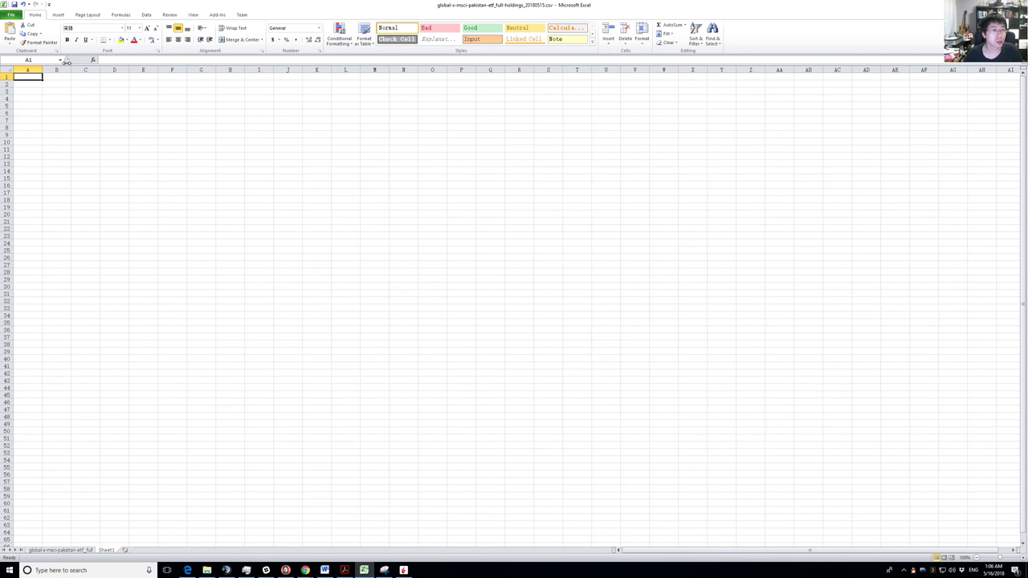
left_click(970, 557)
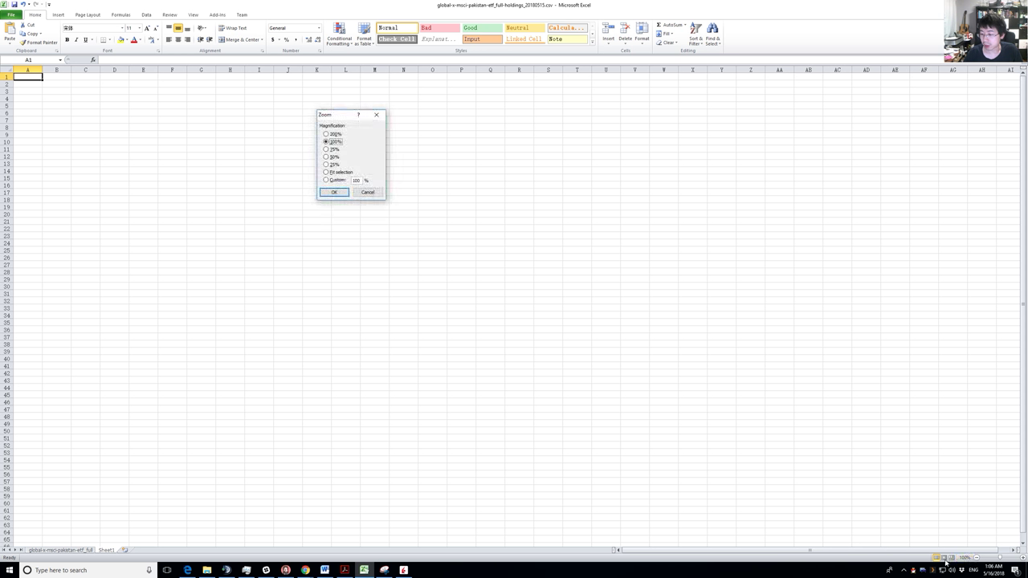
left_click(333, 193)
Enter the ticker LGIH in cell B1 of the blank worksheet.
left_click(123, 88)
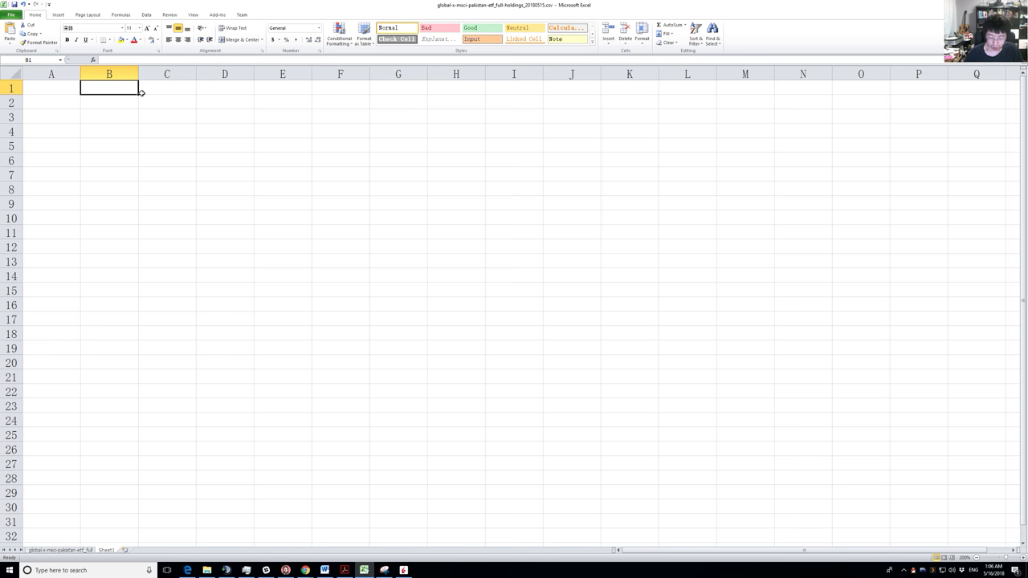
type("LGIH")
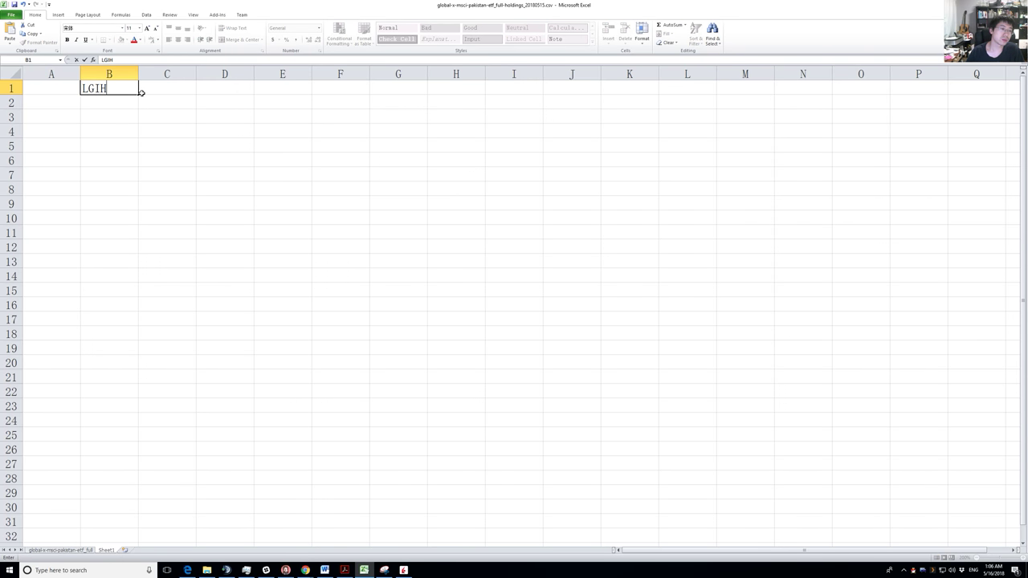
key("Tab")
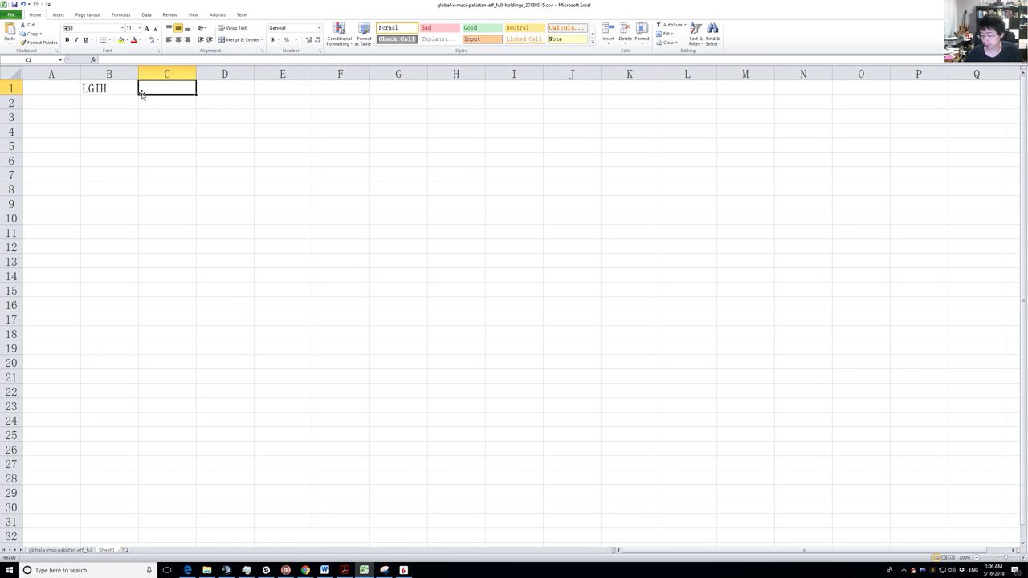
Enter 700 in cell C1 and 58 in cell D1 beside the LGIH ticker.
type("700")
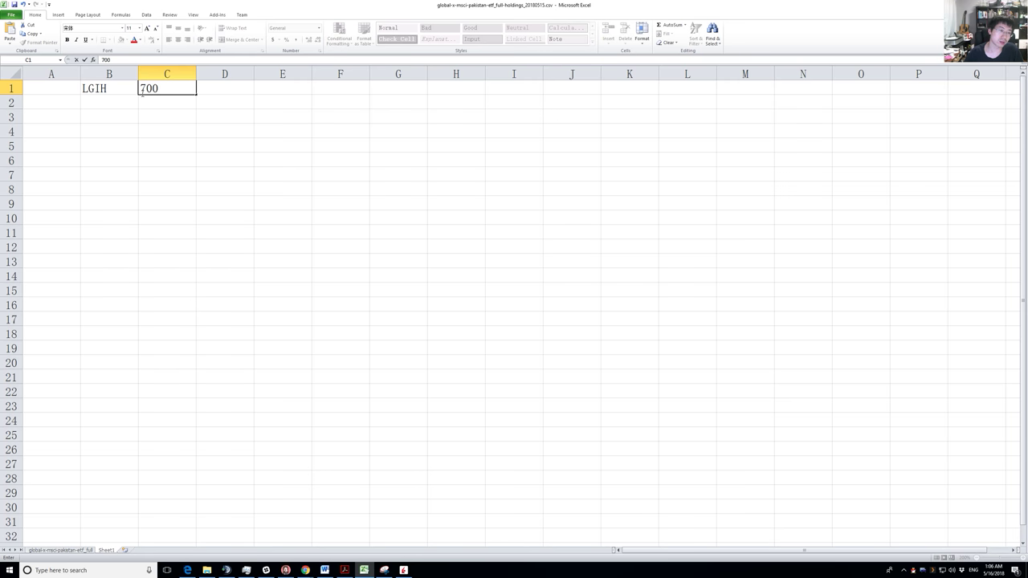
key("Tab")
type("58")
key("Down")
key("Up")
Calculate the LGIH position value in cell E1 with the formula =C1*D1.
key("Right")
type("=")
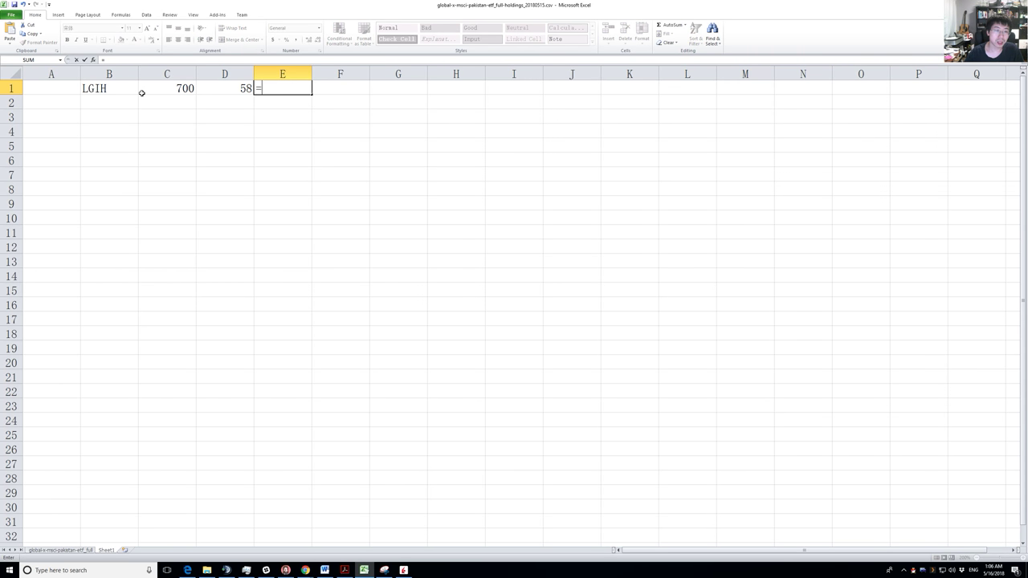
left_click(181, 89)
type("*")
left_click(239, 86)
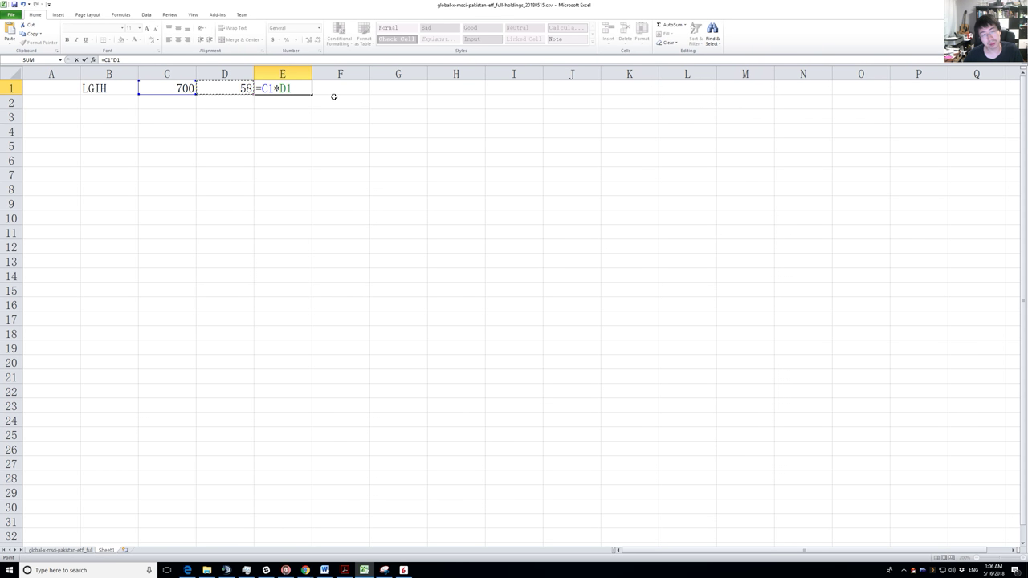
key("Return")
key("Up")
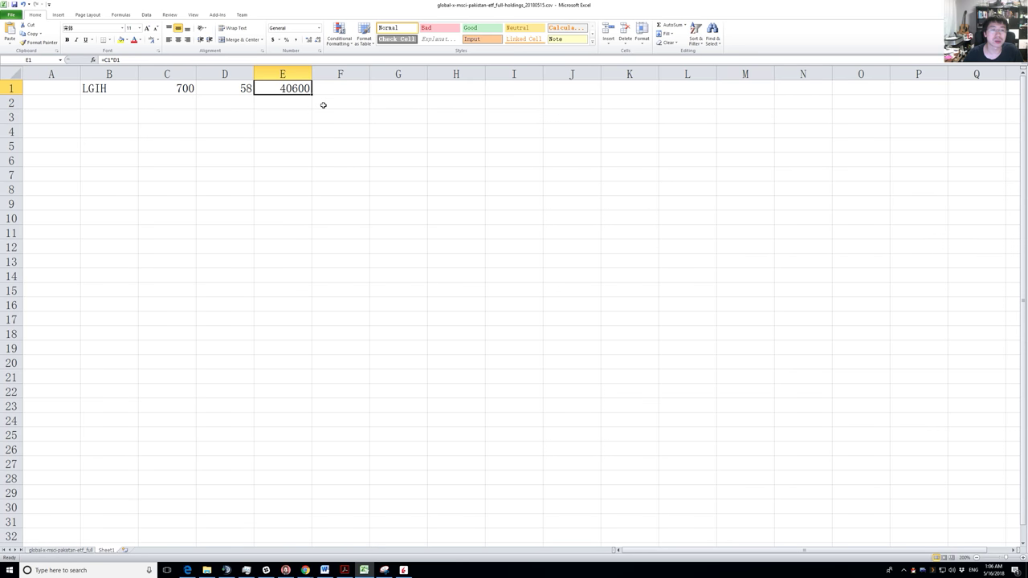
left_click(98, 102)
left_click(273, 92)
left_click(296, 103)
left_click(279, 95)
left_click(121, 87)
Label cell B2 below the LGIH ticker as Cash.
left_click(121, 104)
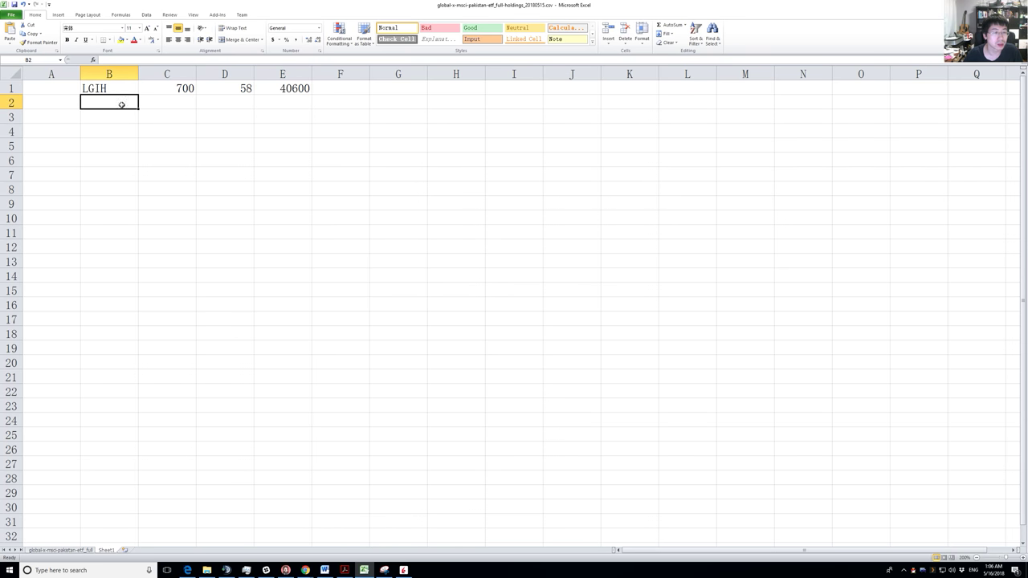
key("Right")
key("Right")
key("Right")
key("Left")
key("Left")
key("Left")
type("Cash")
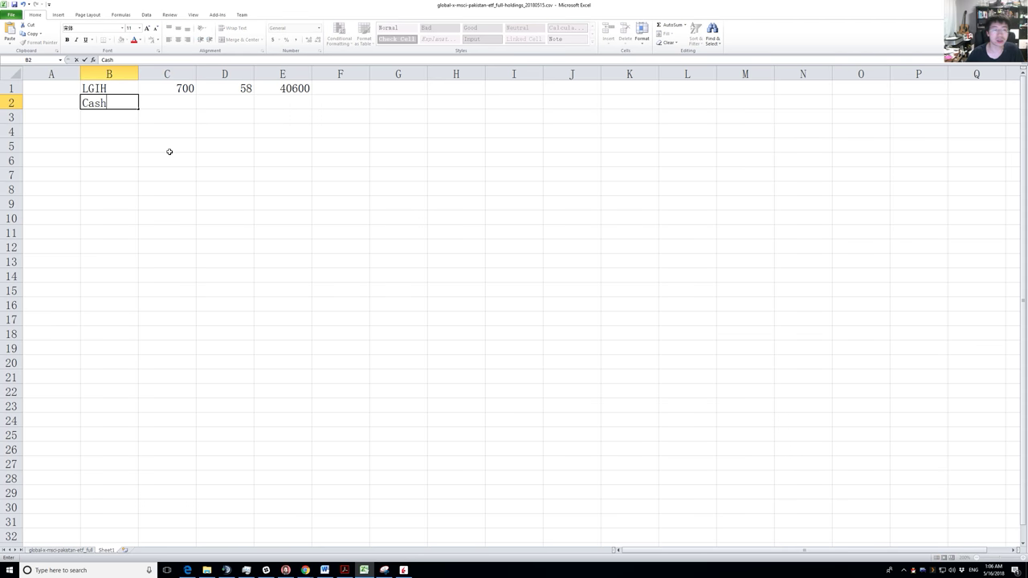
Enter 2000 as the cash amount in cell E2.
key("Right")
key("Right")
key("Right")
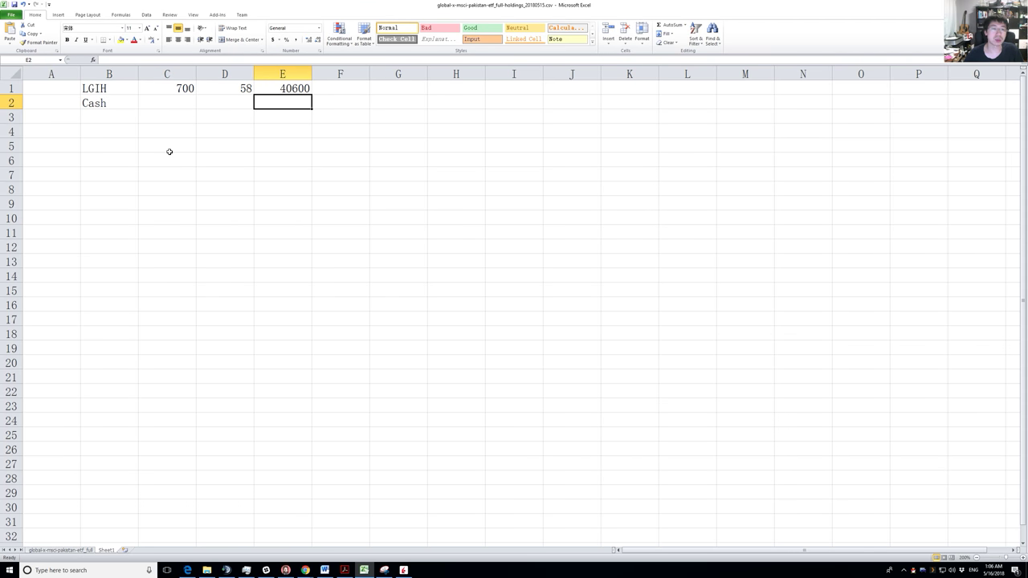
type("200")
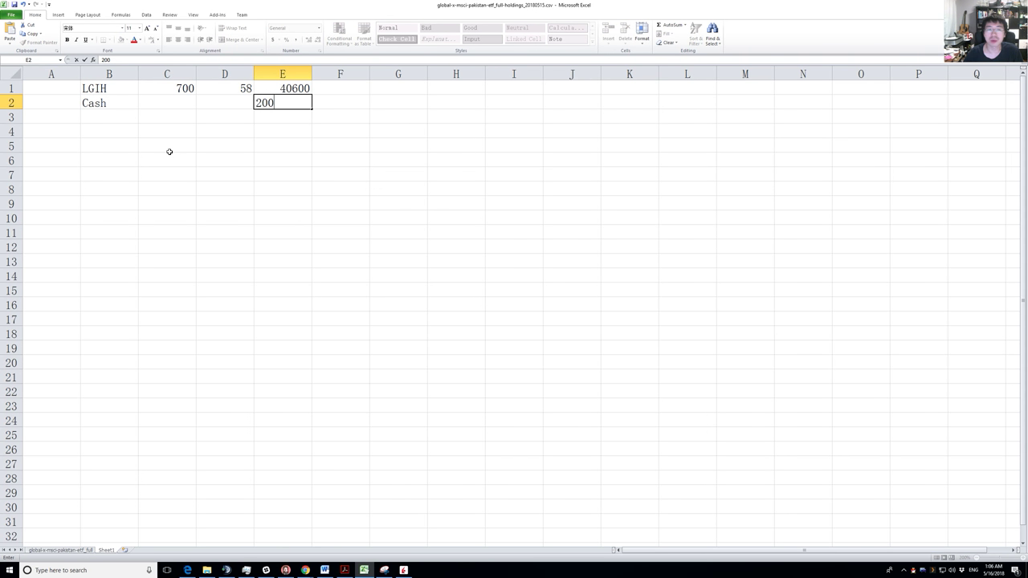
key("BackSpace")
key("BackSpace")
key("BackSpace")
type("2000")
key("Return")
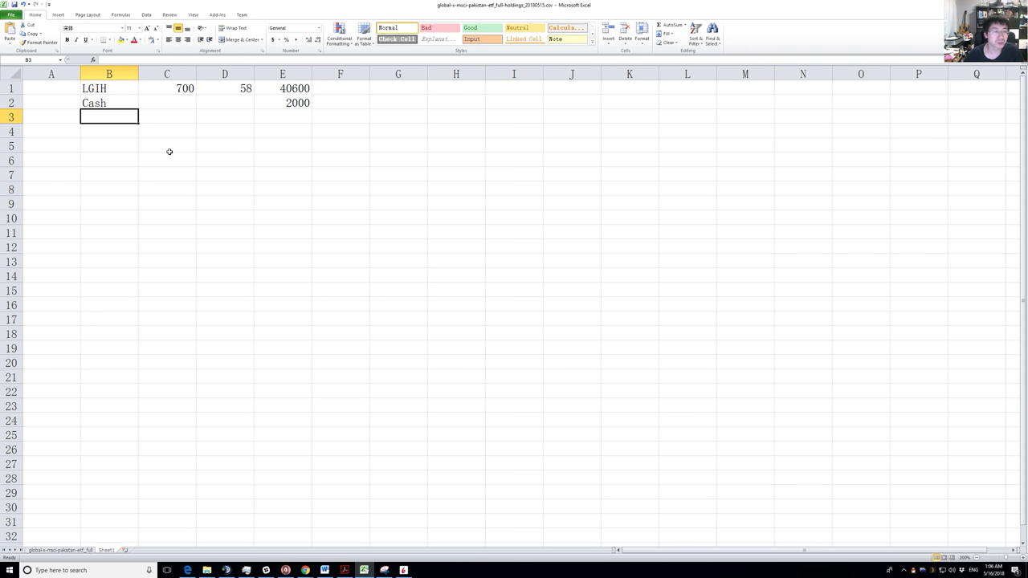
Examine the LGIH position value against the cash amount in rows 1 and 2 of the margin example.
left_click(295, 105)
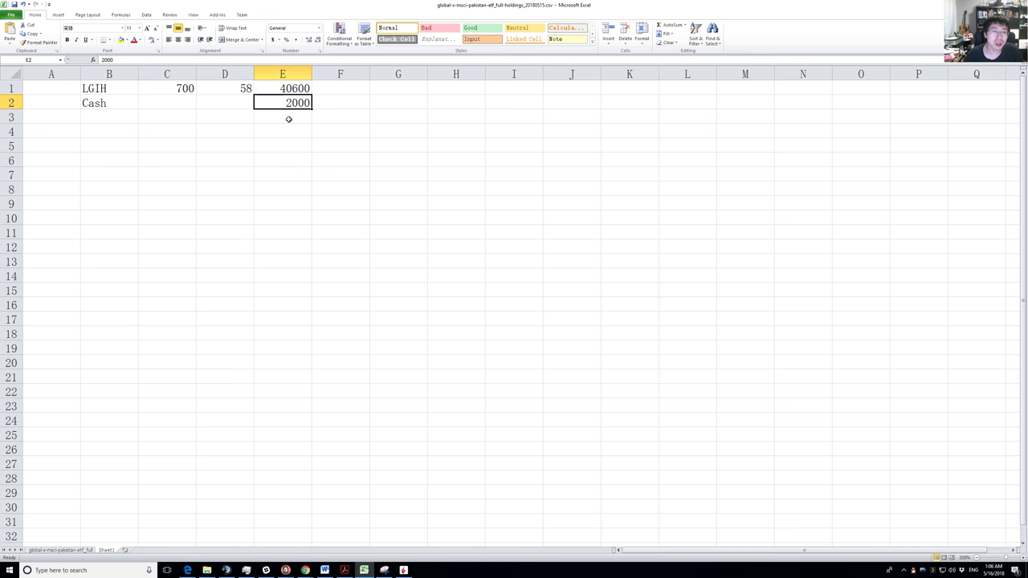
left_click(85, 103)
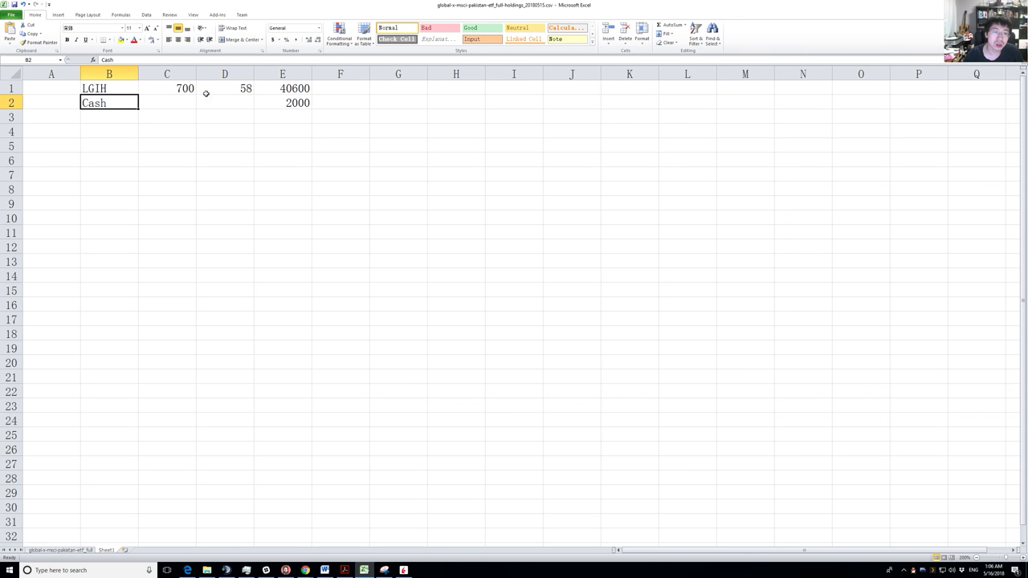
left_click(113, 118)
left_click(293, 105)
left_click(284, 118)
left_click(289, 103)
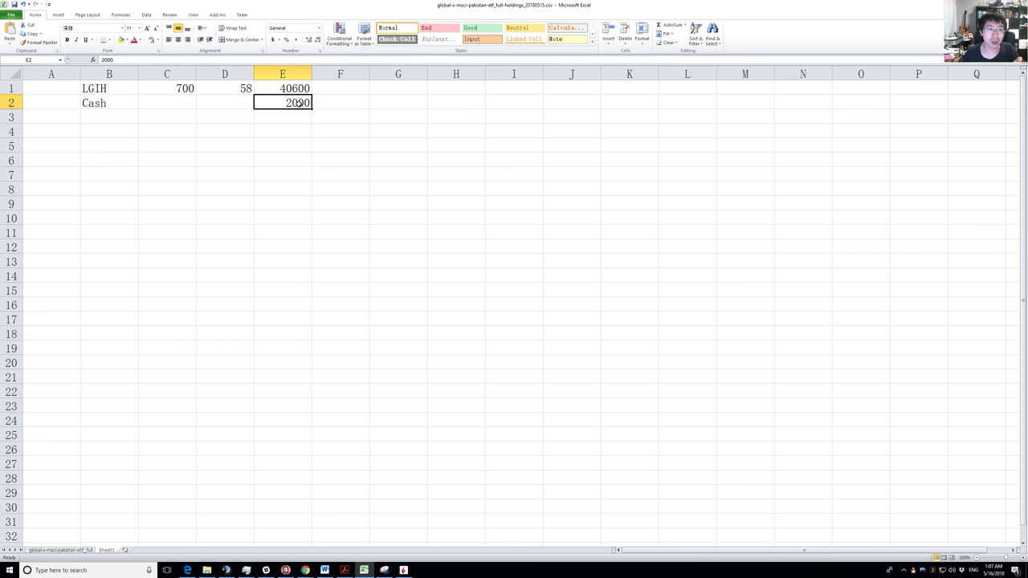
left_click(297, 90)
left_click(285, 104)
left_click(290, 92)
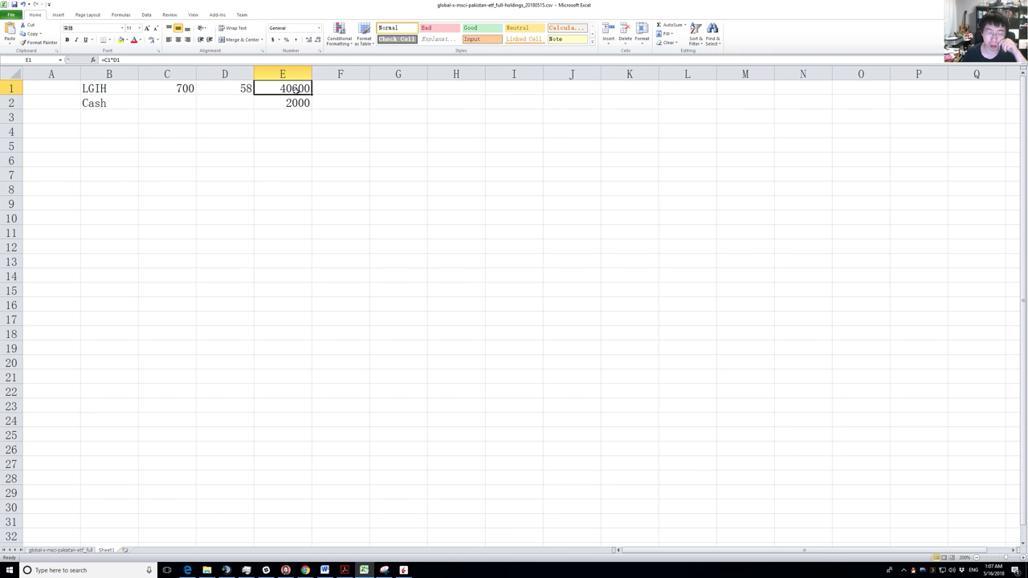
left_click(296, 105)
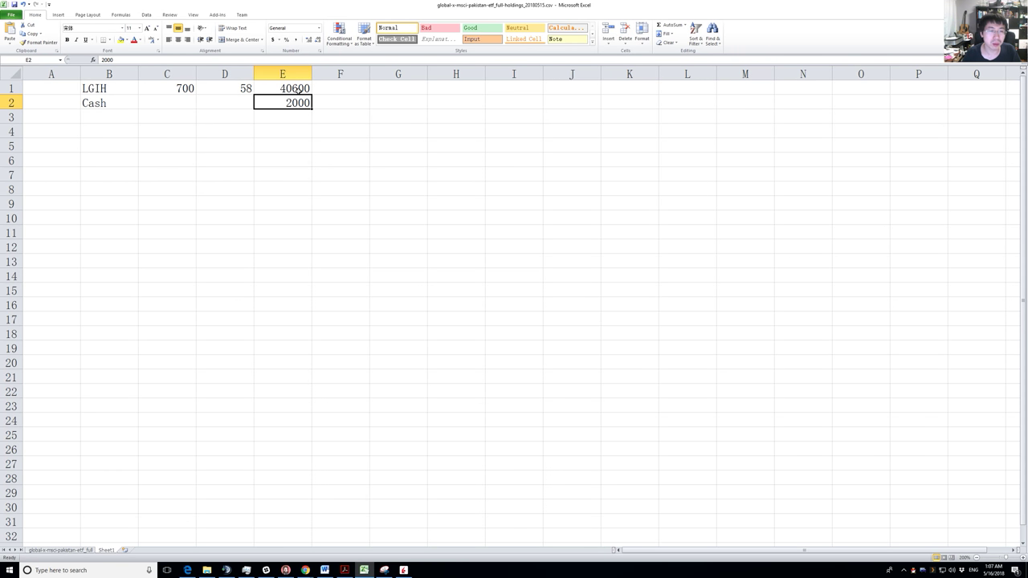
left_click(298, 90)
left_click(112, 92)
left_click(260, 87)
left_click(120, 88)
left_click(258, 94)
left_click(121, 118)
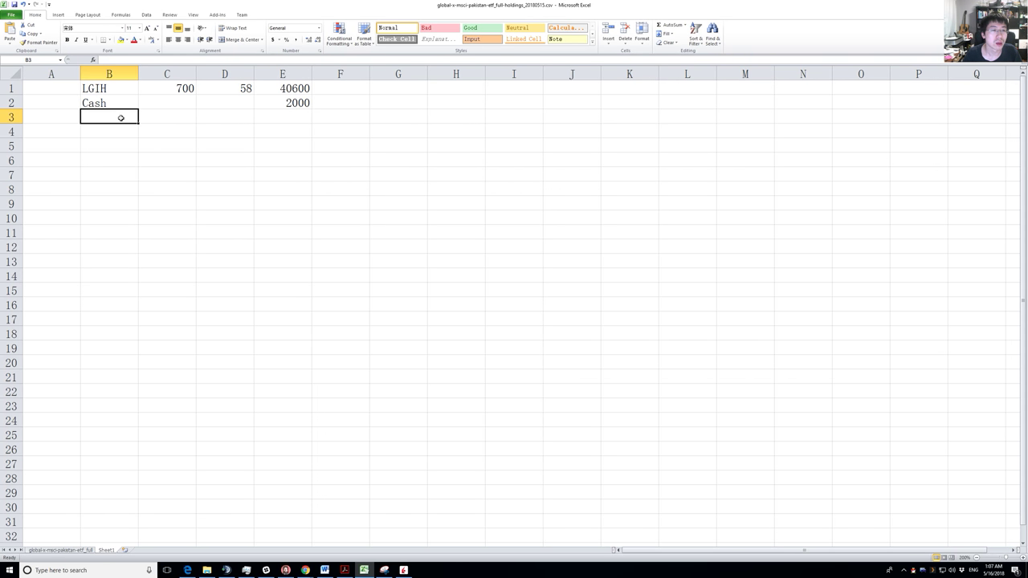
left_click(296, 114)
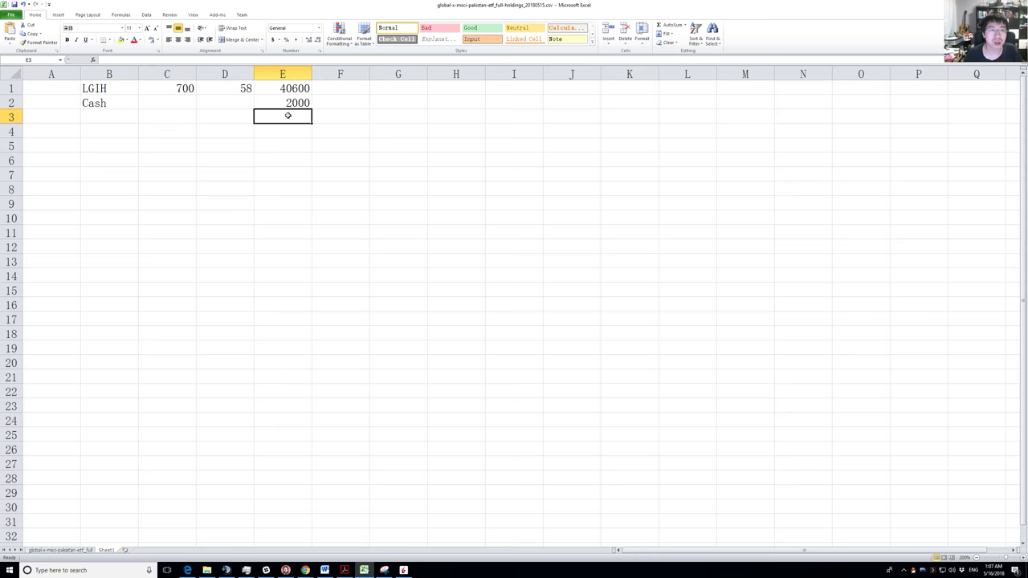
Switch to the Arbitrage sheet in Google Sheets and review the FTSSF deal's % gain, annualized return, estimated closing date and days to close.
key("alt+Tab")
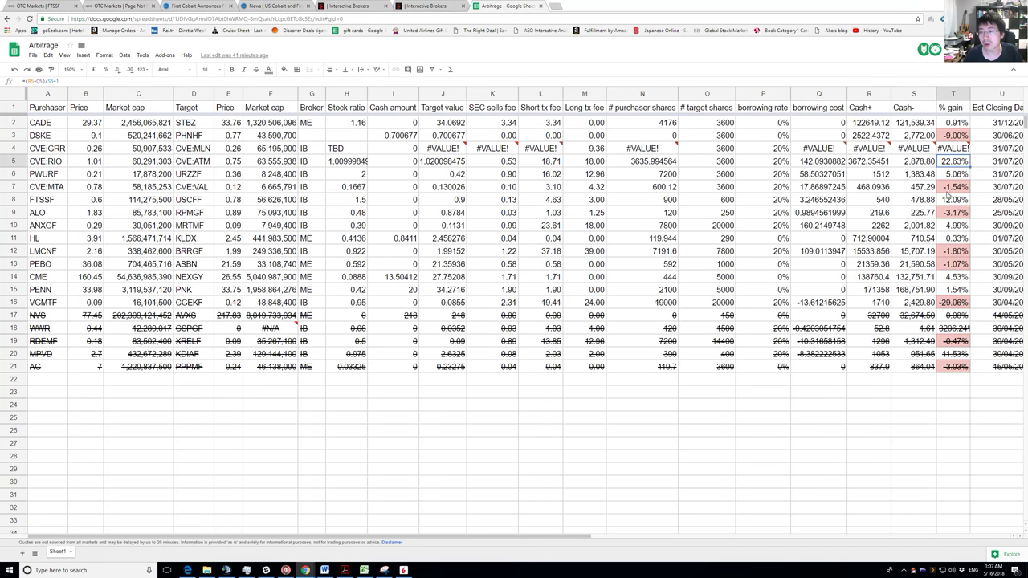
left_click_drag(87, 175, 139, 178)
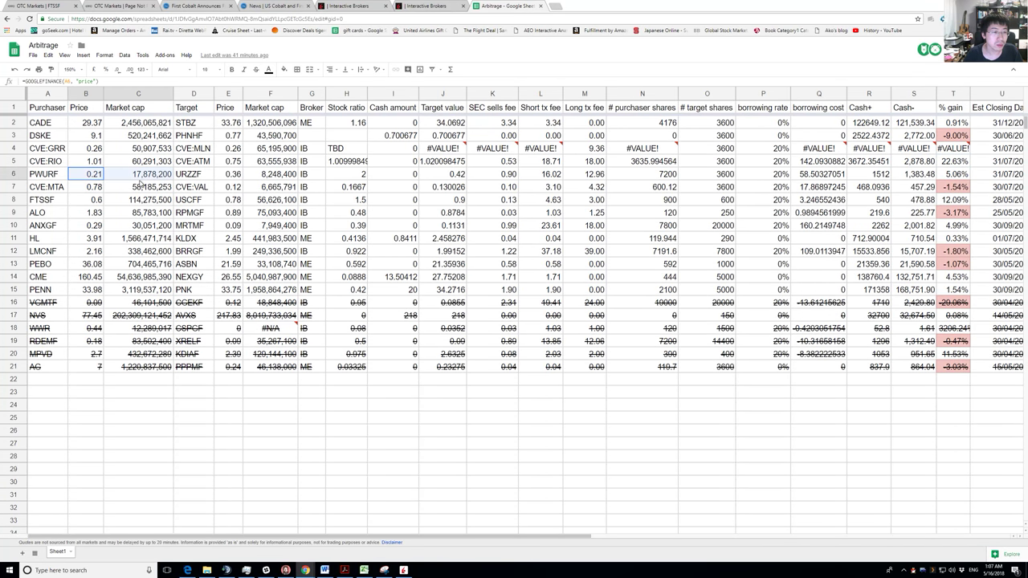
left_click(63, 201)
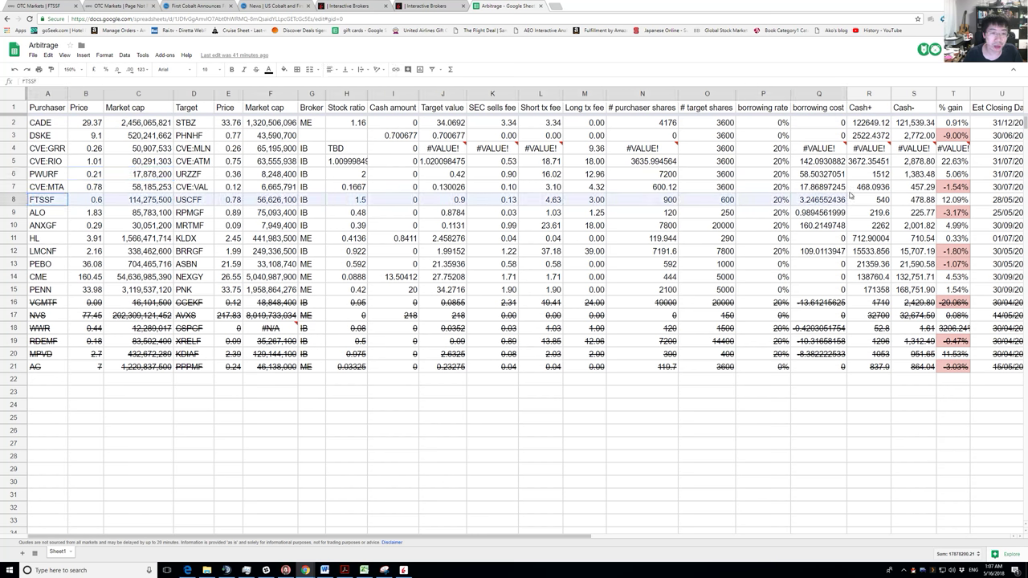
left_click(962, 199)
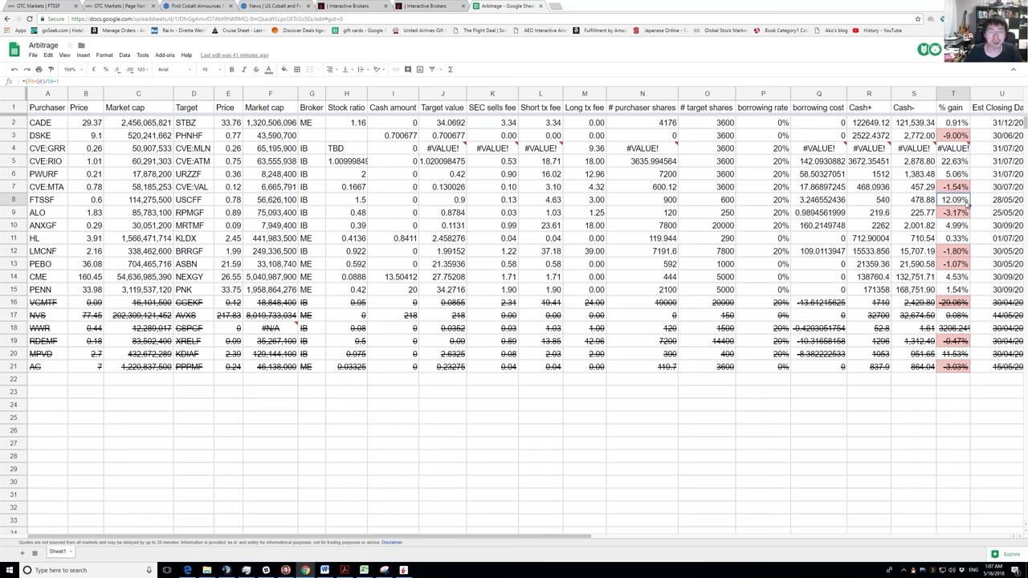
scroll(967, 204, "right", 5)
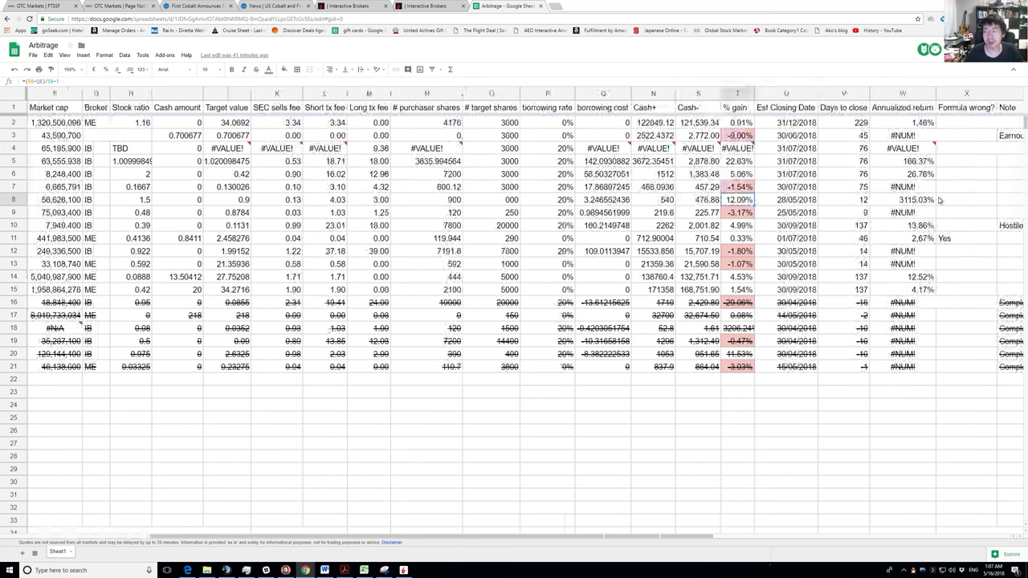
left_click(903, 203)
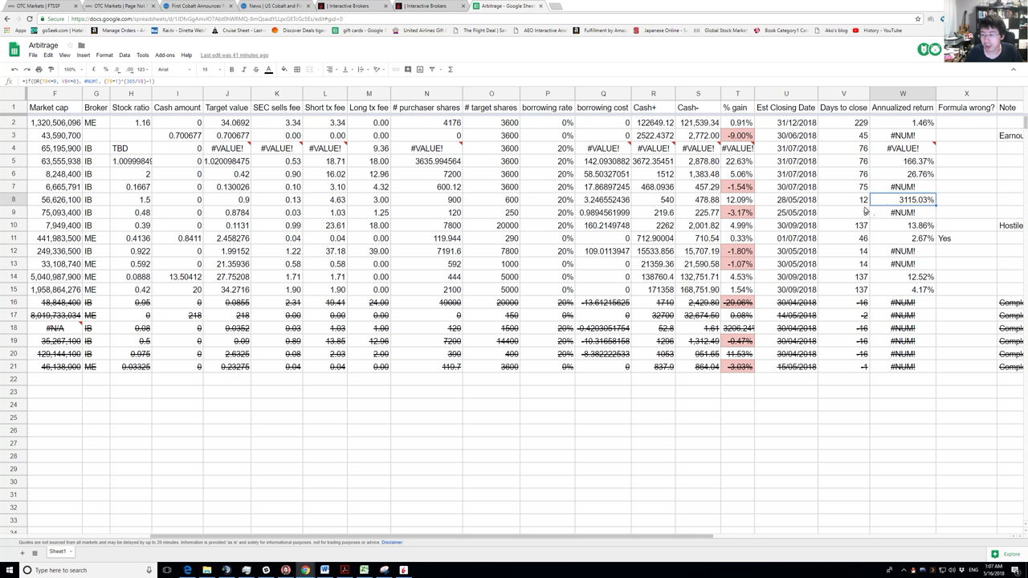
left_click(777, 206)
left_click(842, 202)
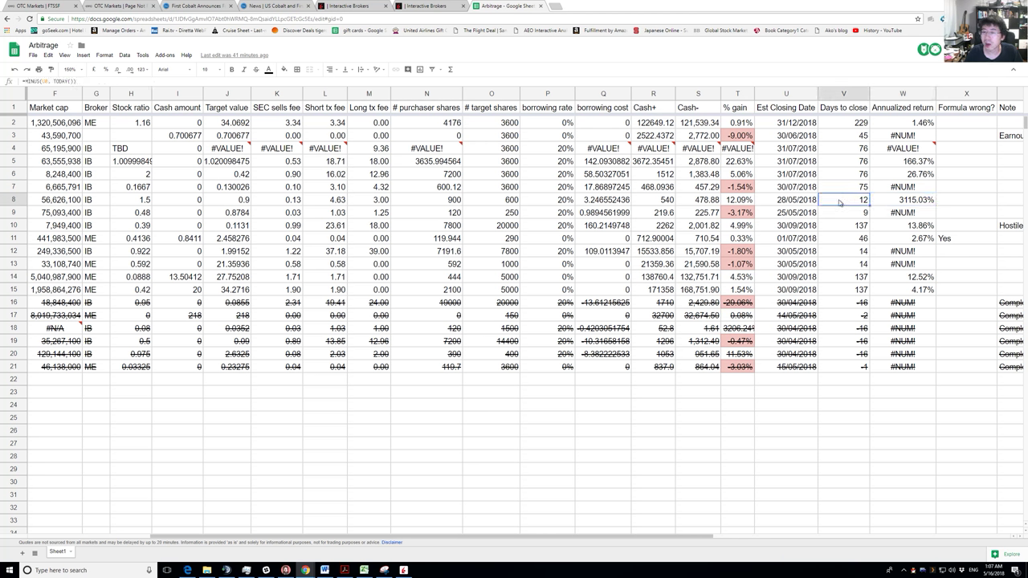
Select the FTSSF purchaser cell, switch to Interactive Brokers and check the order entry's recent ticker list.
scroll(835, 201, "left", 5)
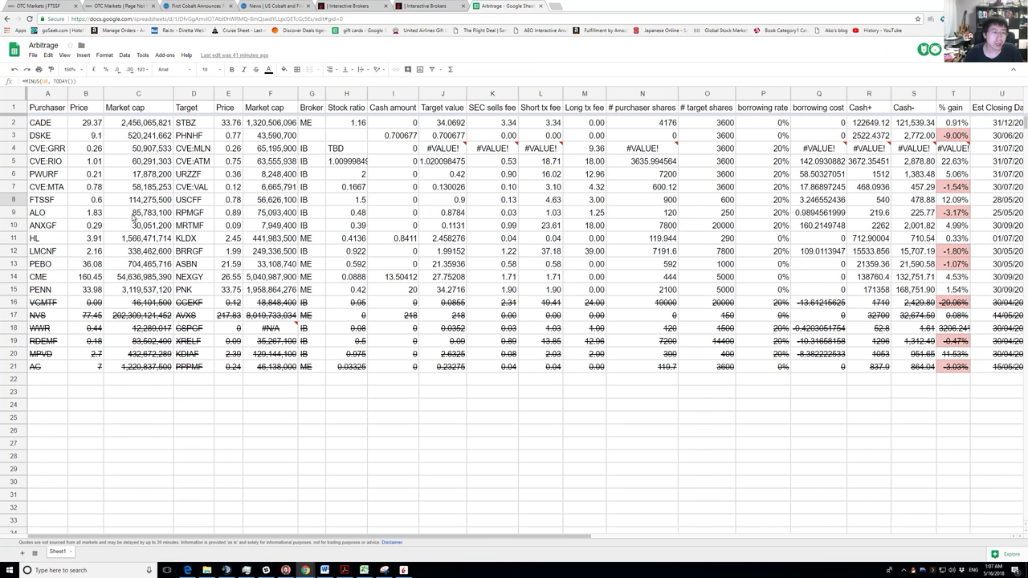
left_click(90, 205)
left_click(60, 207)
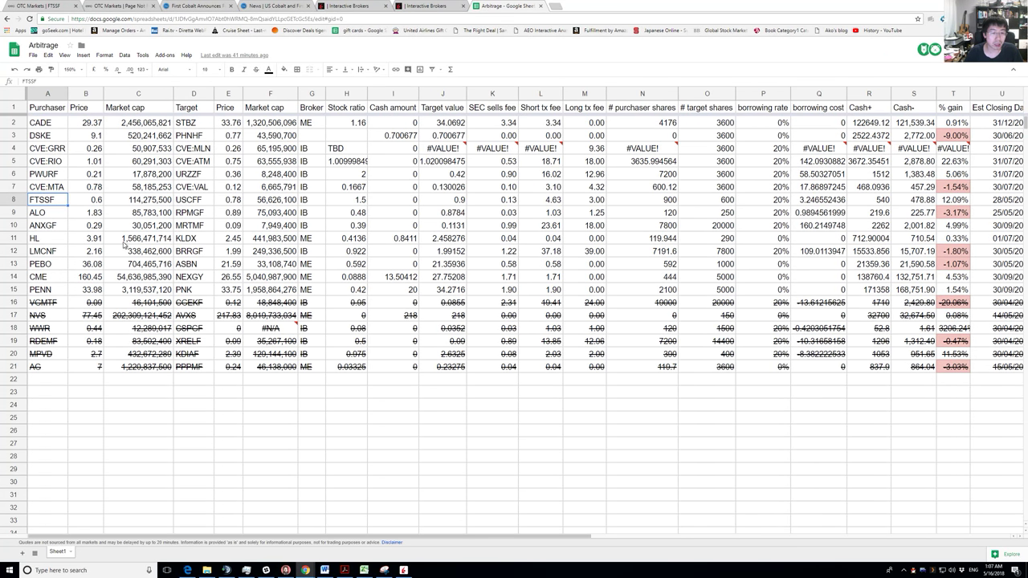
left_click(403, 570)
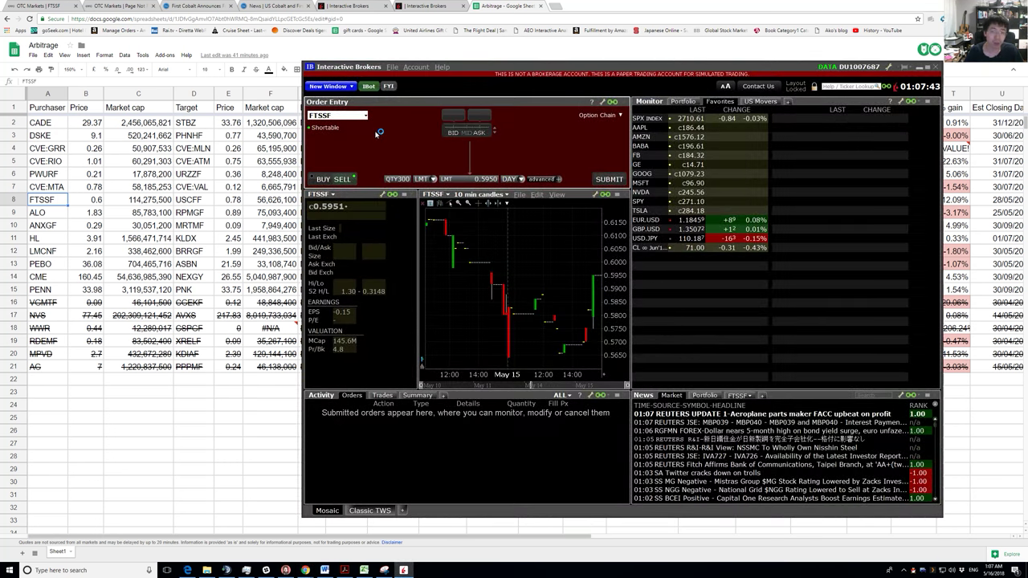
left_click(365, 116)
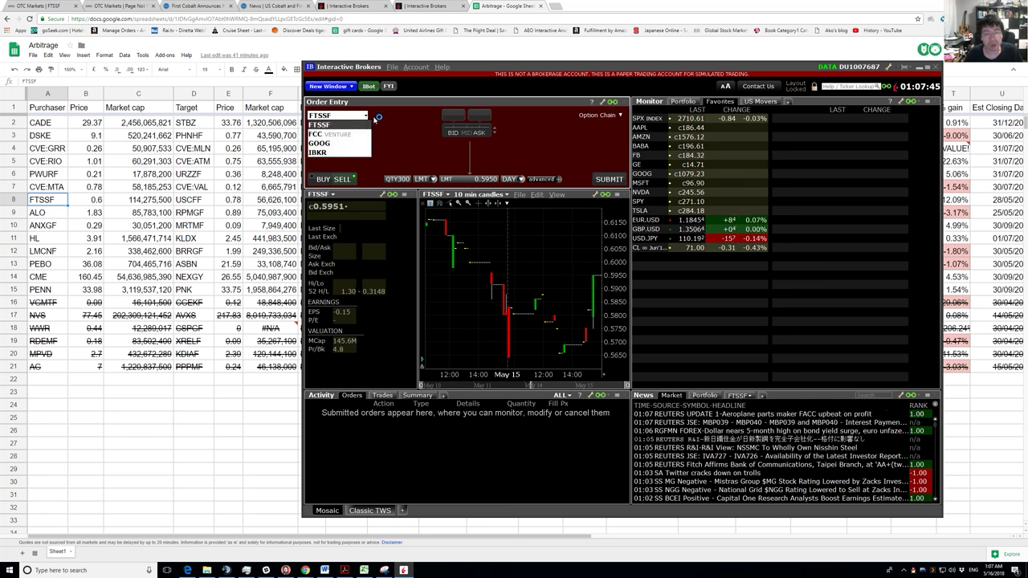
left_click(373, 119)
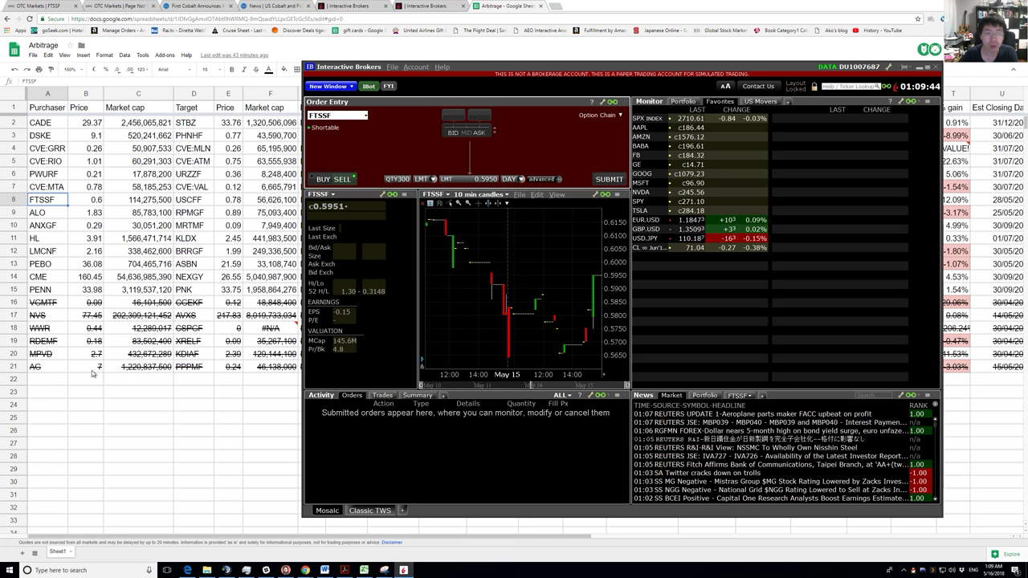
Select the PPPMF target in the Arbitrage sheet and return to the FTSSF order entry in Interactive Brokers.
left_click(198, 367)
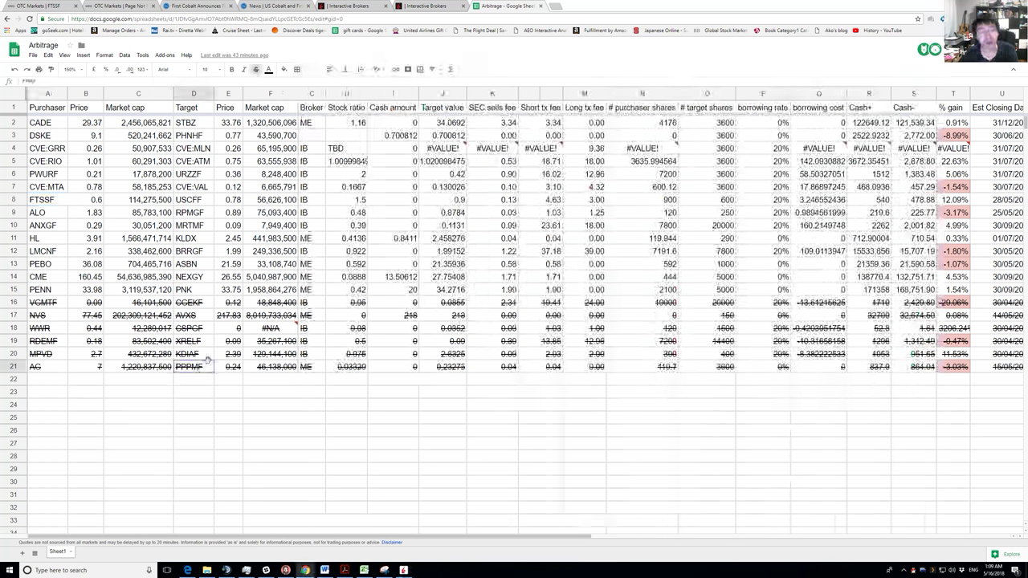
key("alt+Tab")
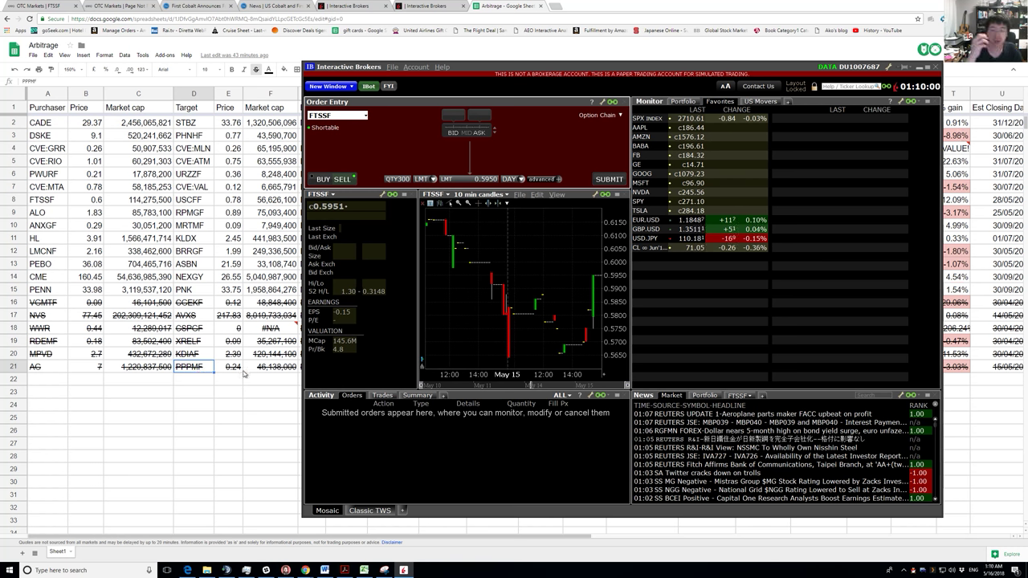
left_click(350, 116)
left_click(393, 121)
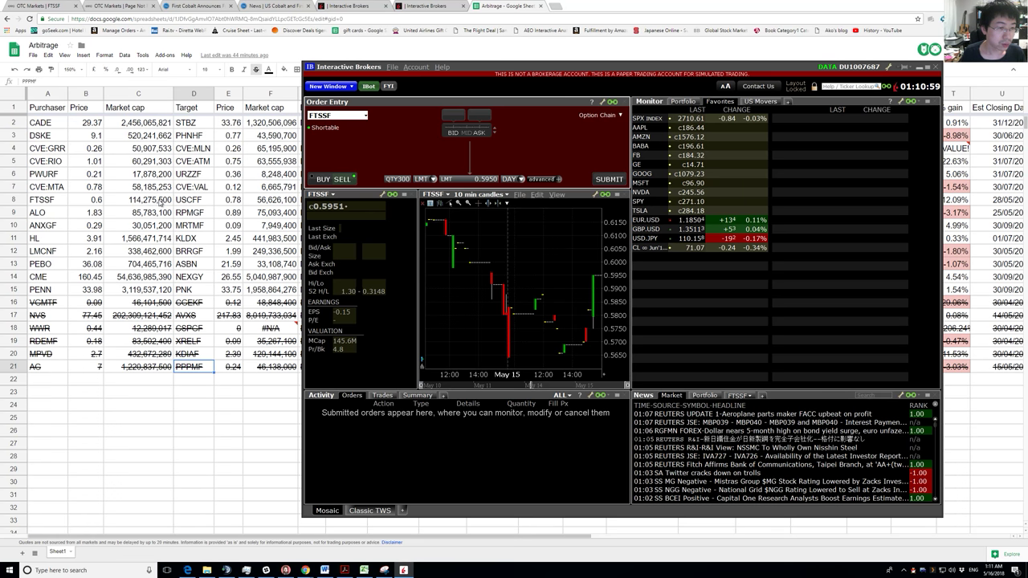
Switch back to the Arbitrage sheet and examine the target market caps of CVE:VAL and MRTMF.
left_click(255, 193)
left_click(277, 189)
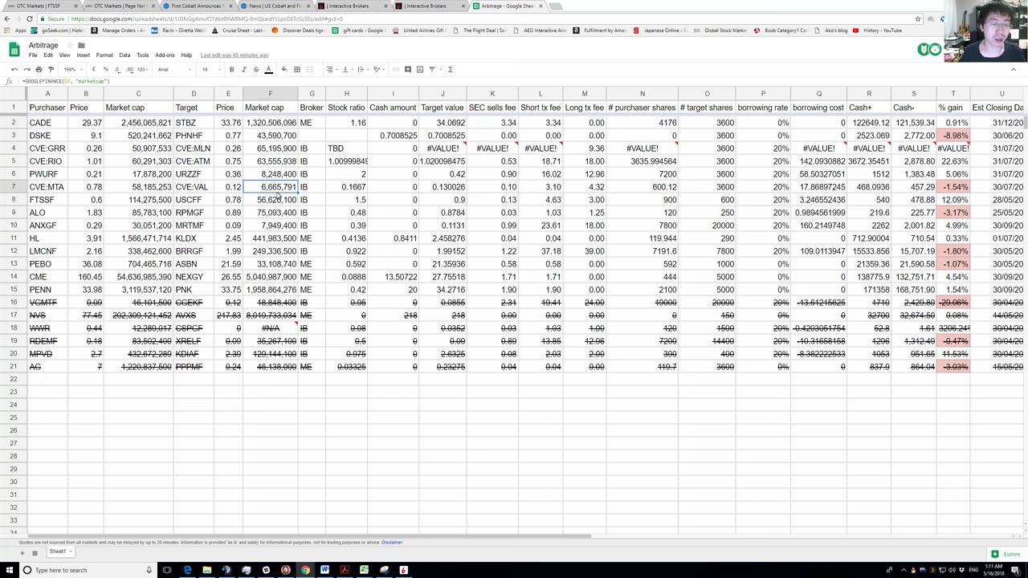
left_click(182, 194)
left_click(263, 192)
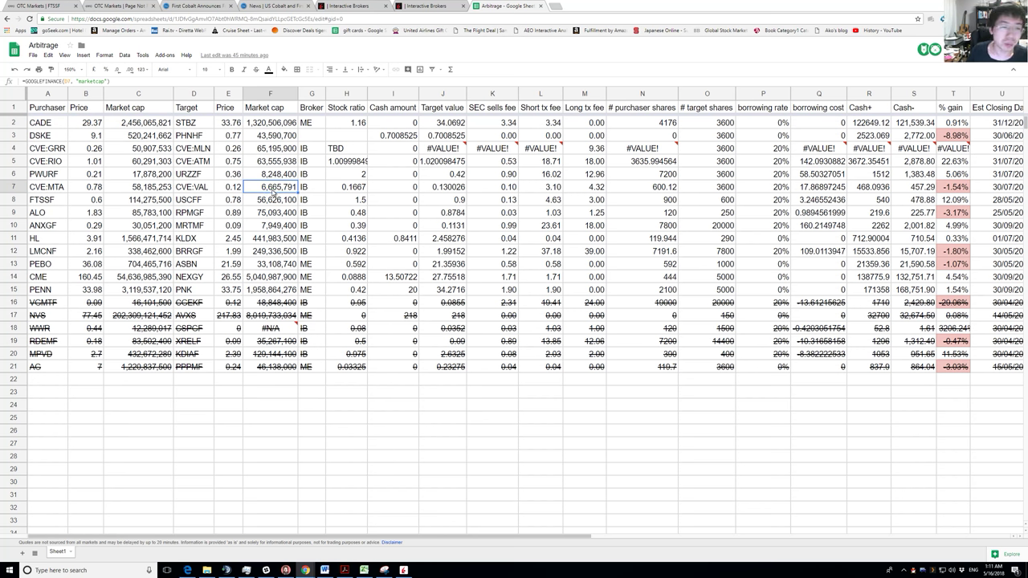
left_click(277, 228)
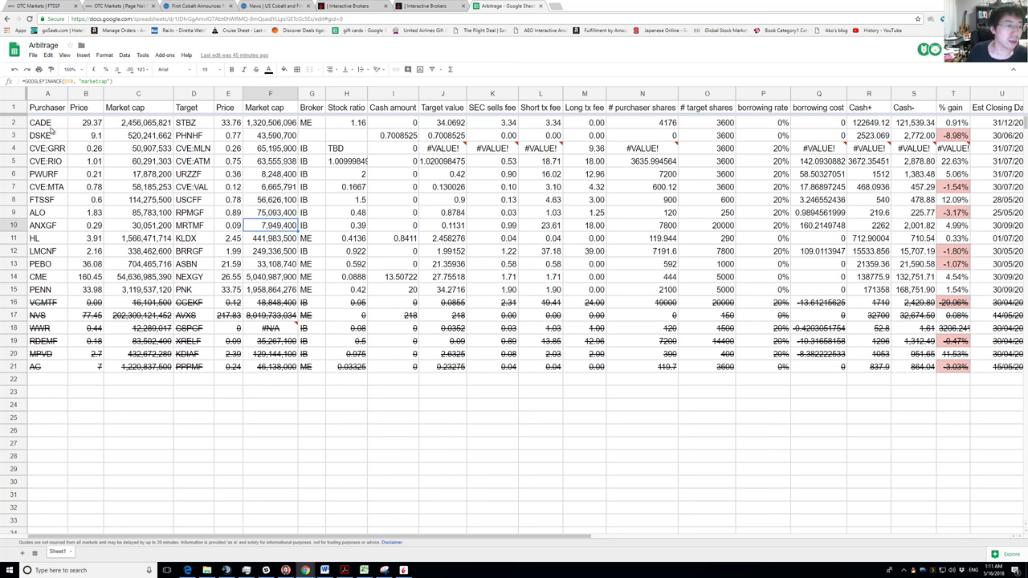
Highlight the FTSSF deal's row from the purchaser ticker through the target's market cap, cells A8 to F8.
left_click(61, 204)
key("shift+Right")
key("shift+Right")
key("shift+Right")
key("shift+Right")
key("shift+Right")
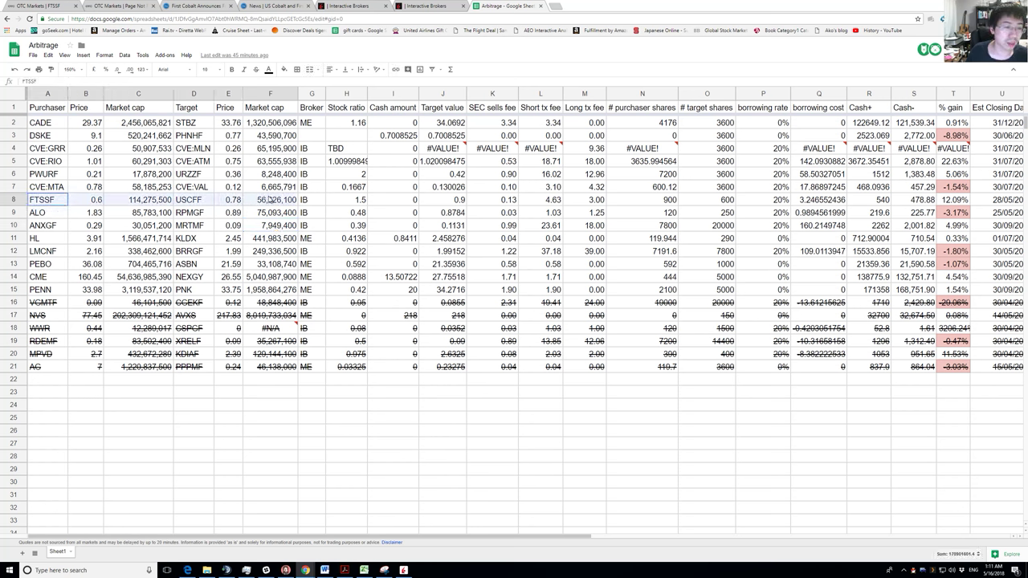
Select the FTSSF purchaser's market cap in C8 and the target's market cap in F8 to compare them.
left_click(69, 204)
left_click(143, 204)
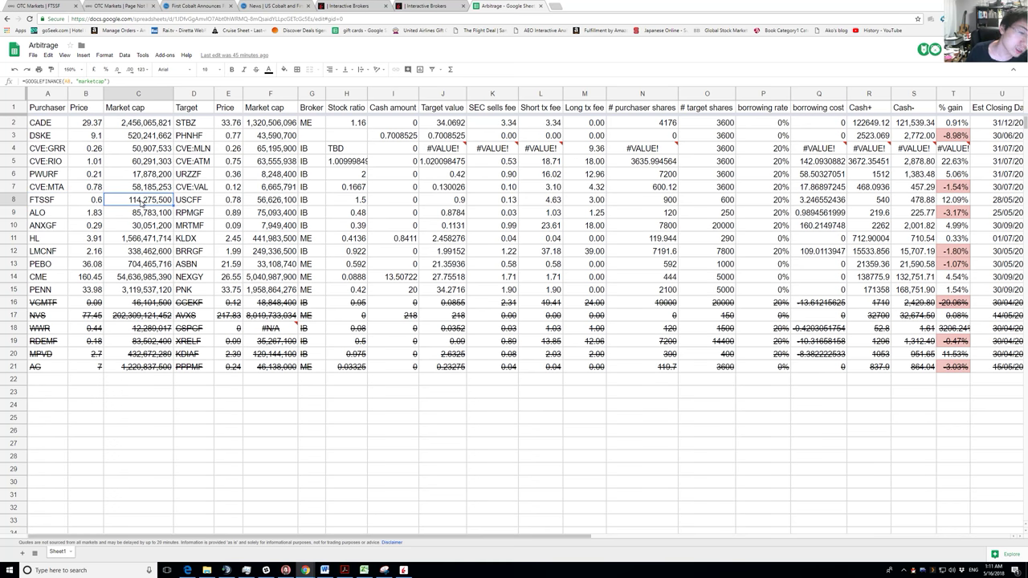
left_click(257, 198)
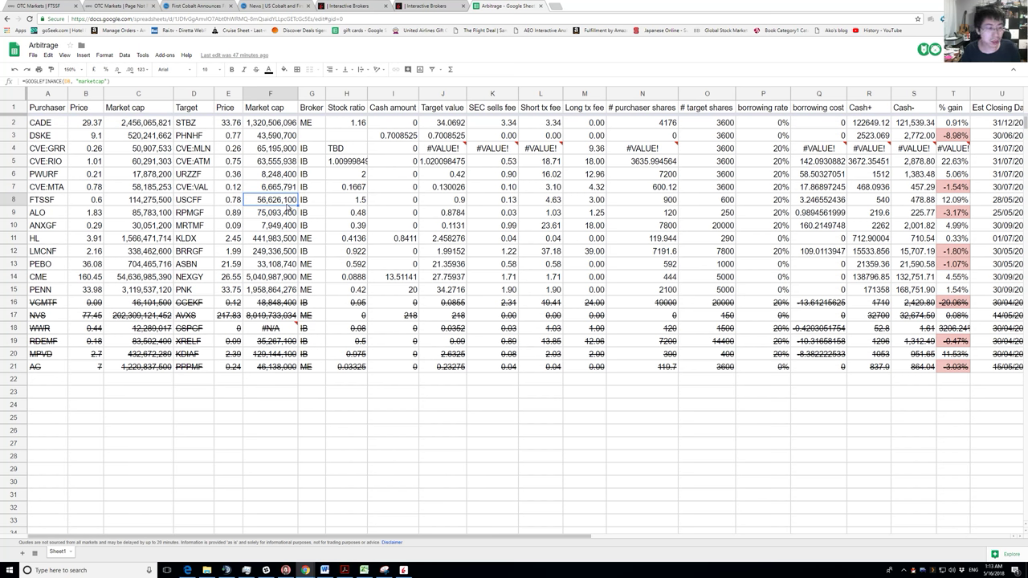
Go through the FTSSF deal's cells again and highlight the purchaser and target data in A8 to F8.
key("Left")
key("Left")
key("Left")
key("Left")
key("Left")
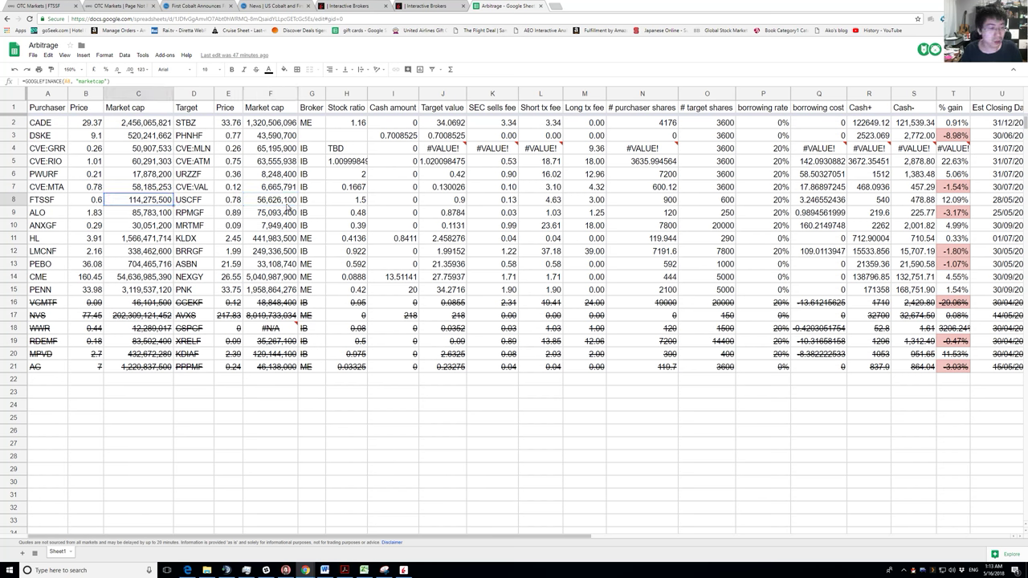
key("shift+Right")
key("shift+Right")
key("shift+Right")
key("shift+Right")
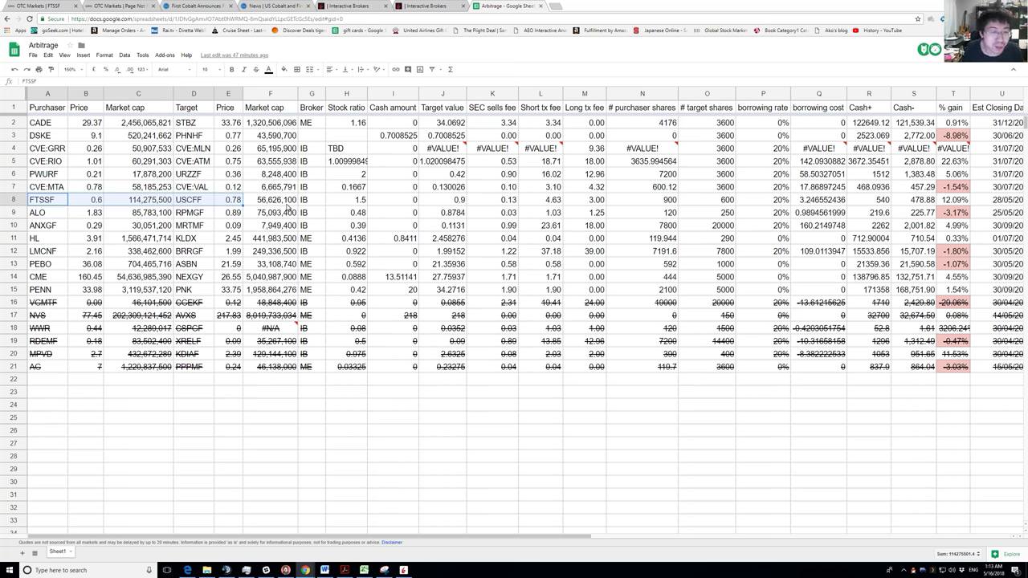
key("Right")
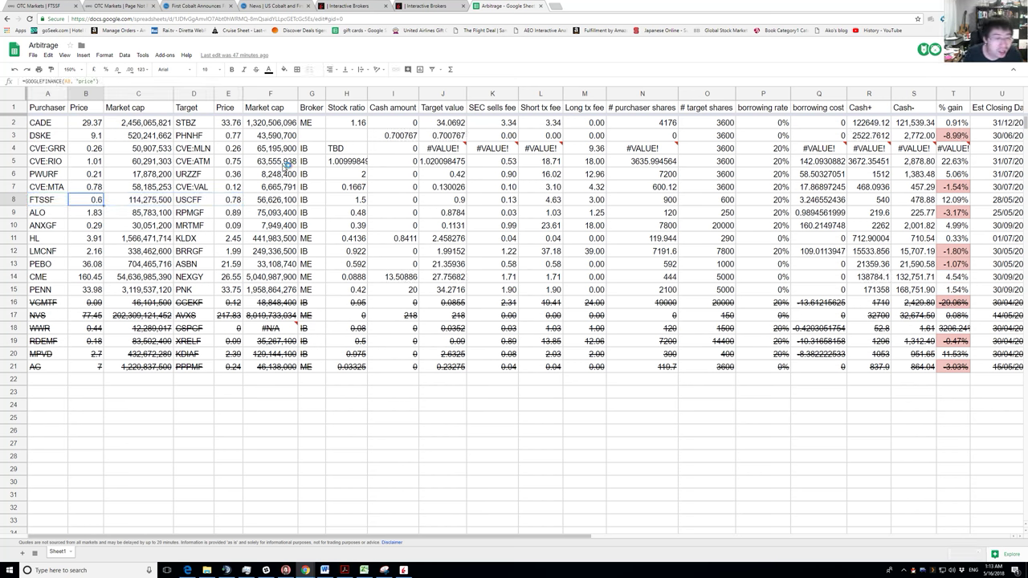
left_click(285, 198)
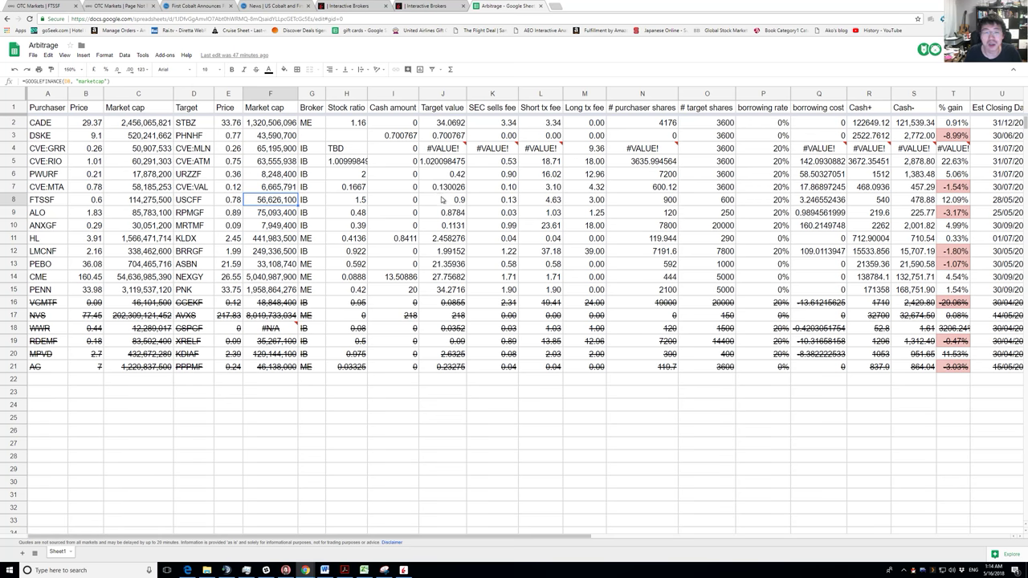
left_click_drag(48, 201, 287, 204)
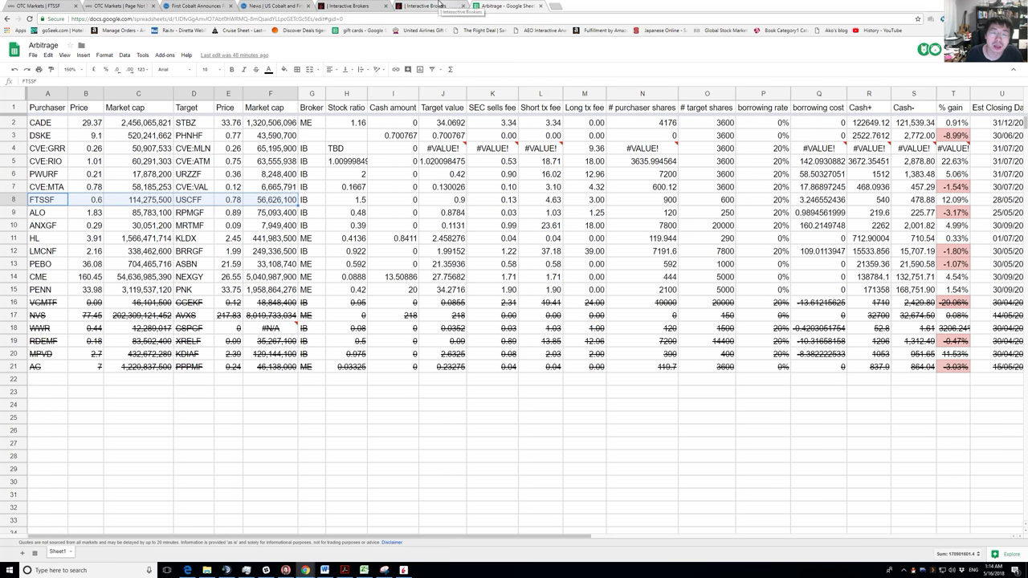
Open the First Cobalt acquisition announcement and search the page for "17".
left_click(197, 5)
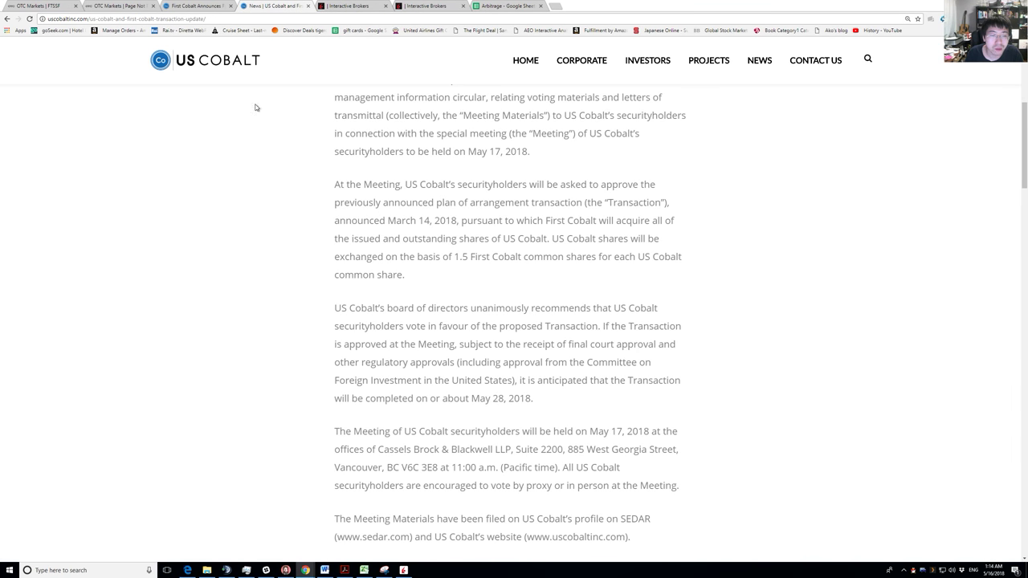
key("ctrl+f")
type("17")
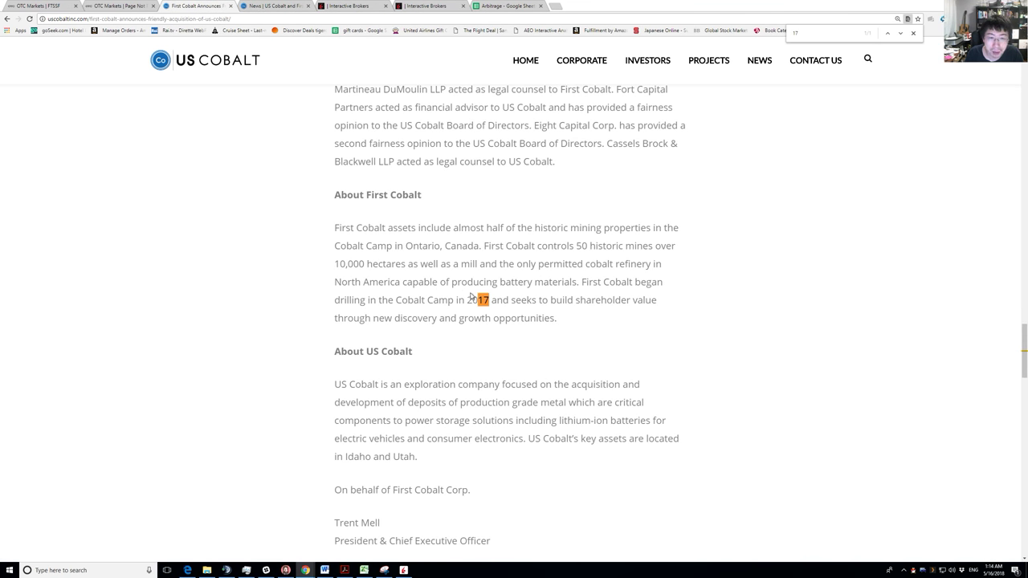
Switch to the US Cobalt transaction update and examine the share exchange terms and the 11:00 a.m. time of the securityholder meeting.
key("ctrl+Tab")
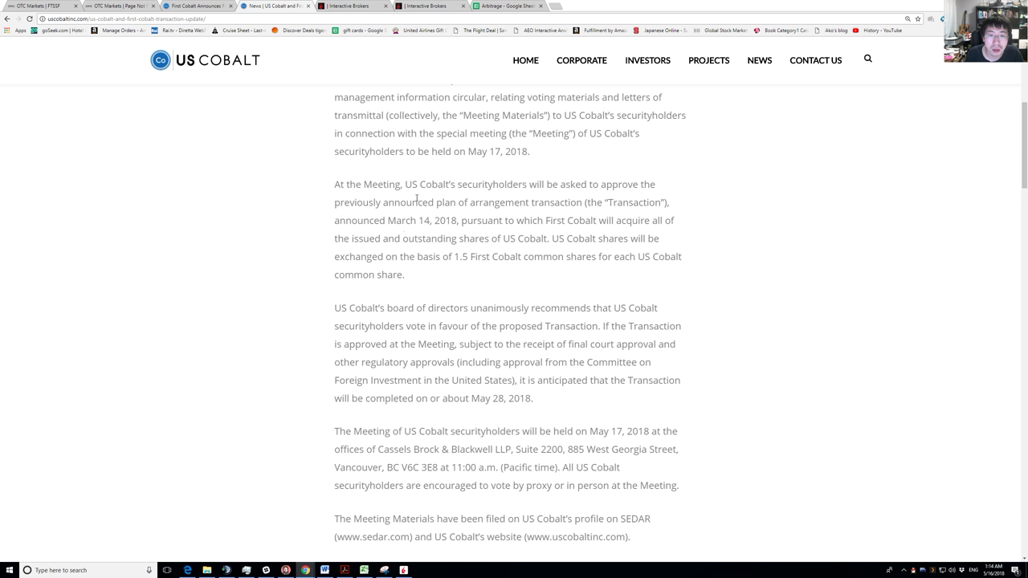
left_click_drag(455, 167, 482, 240)
left_click(481, 256)
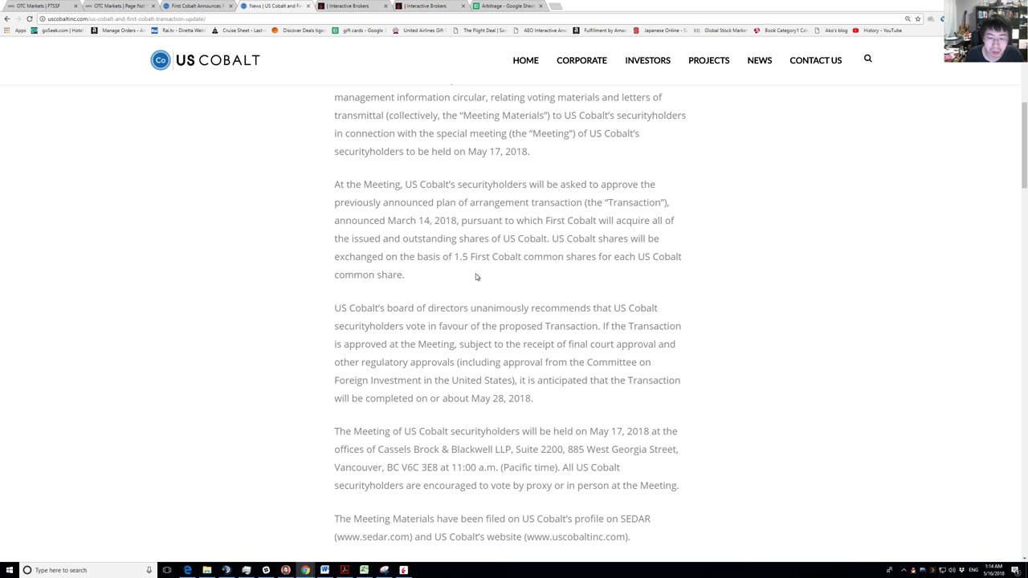
triple_click(470, 466)
left_click(470, 467)
double_click(496, 467)
left_click_drag(457, 466, 479, 466)
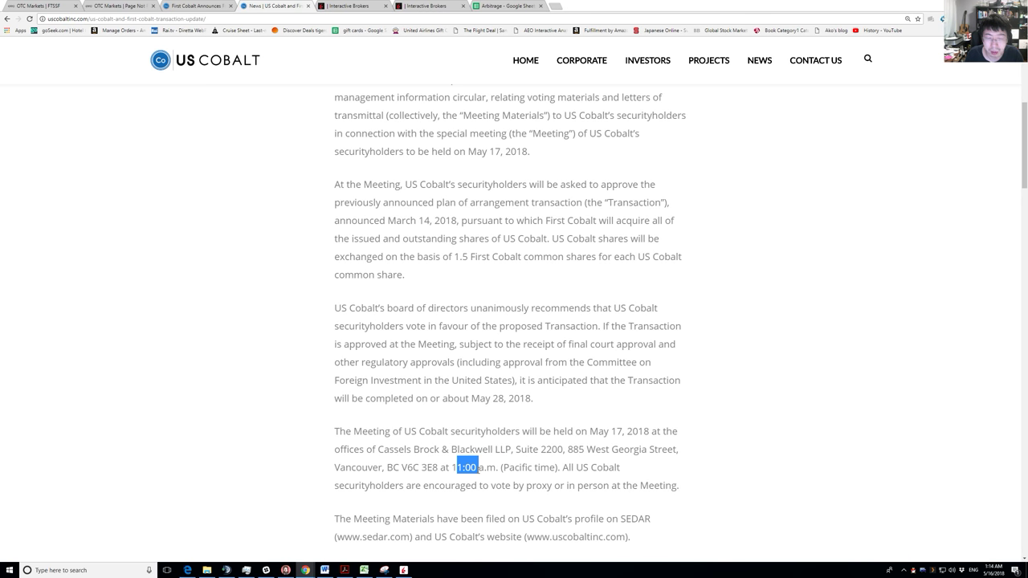
left_click(478, 466)
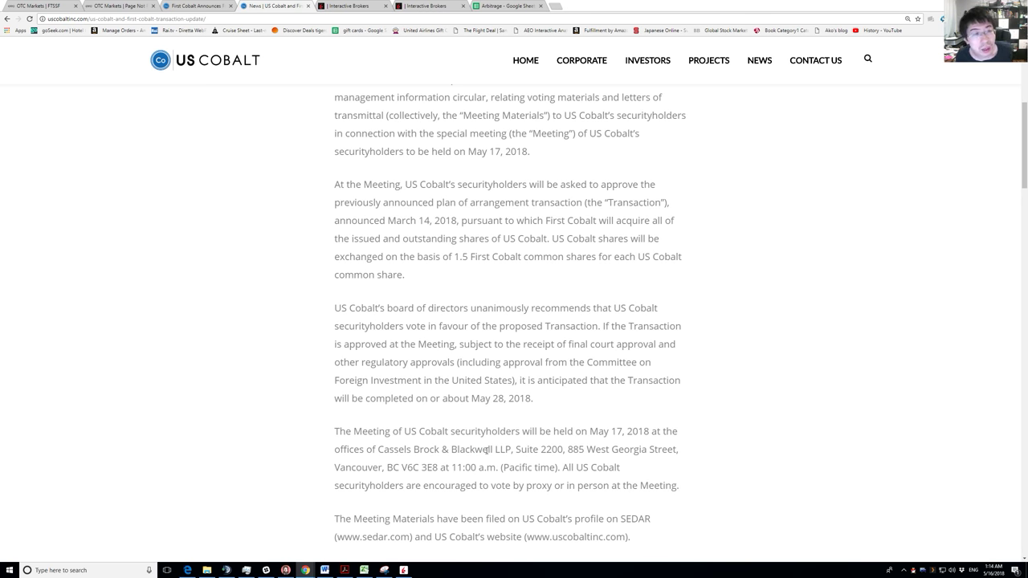
Return to the Arbitrage sheet and highlight the FTSSF deal's figures from target value to Cash+, cells J8 to R8.
key("ctrl+9")
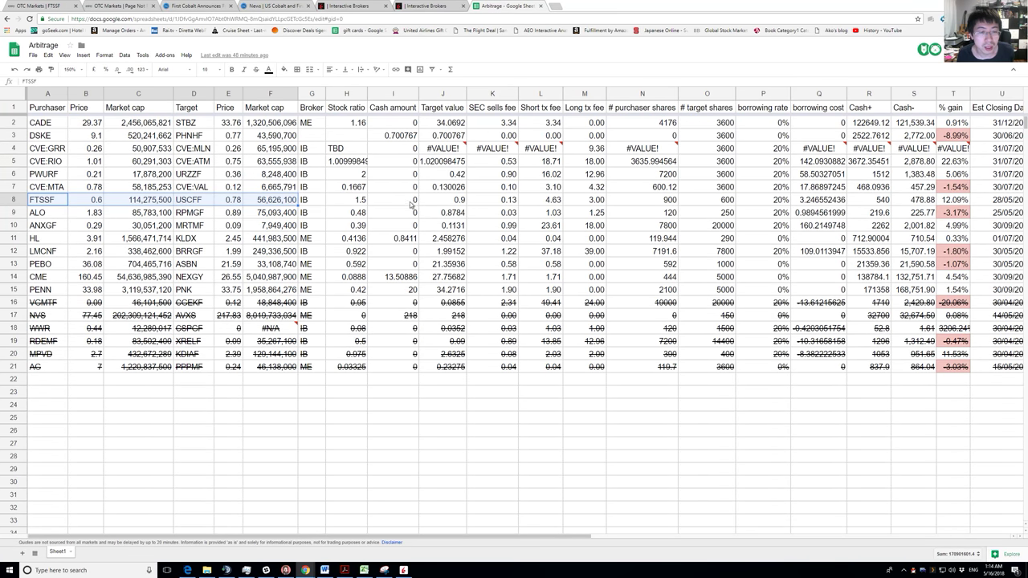
left_click_drag(430, 199, 880, 200)
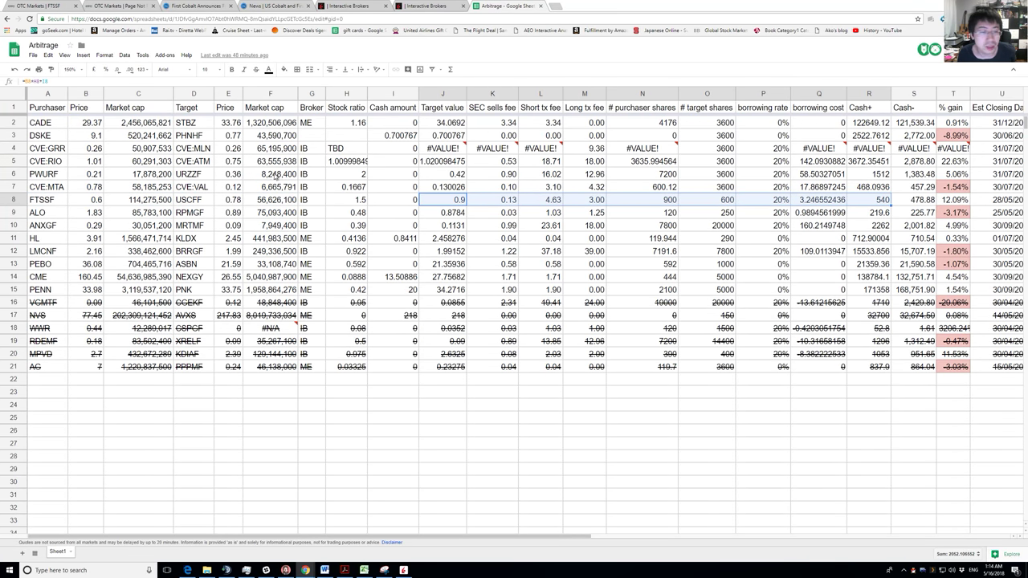
Highlight the CVE:RIO deal's row and examine its percentage gain, annualized return and target ticker.
left_click(137, 162)
left_click_drag(448, 167, 1004, 163)
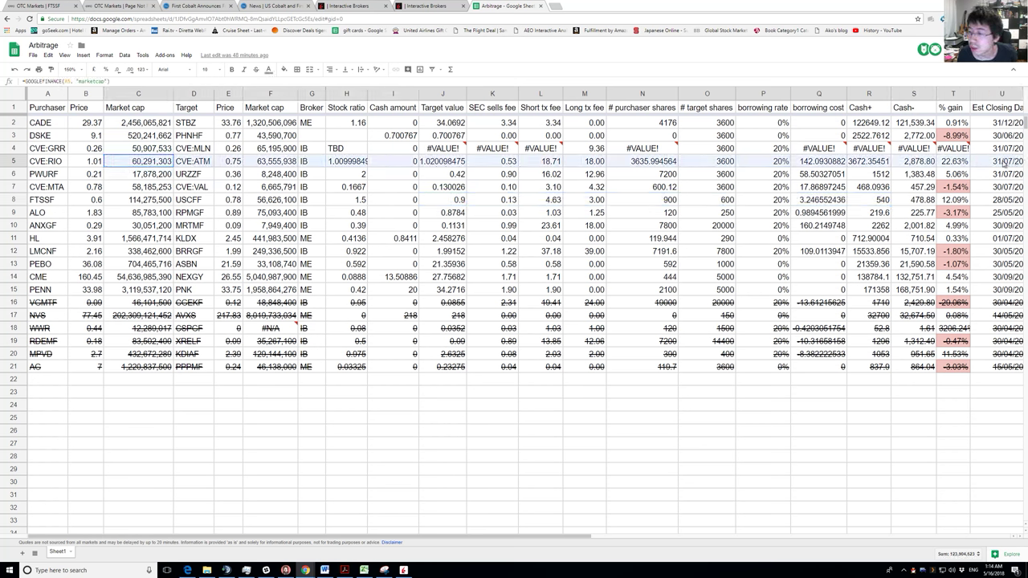
left_click(955, 162)
scroll(960, 167, "right", 5)
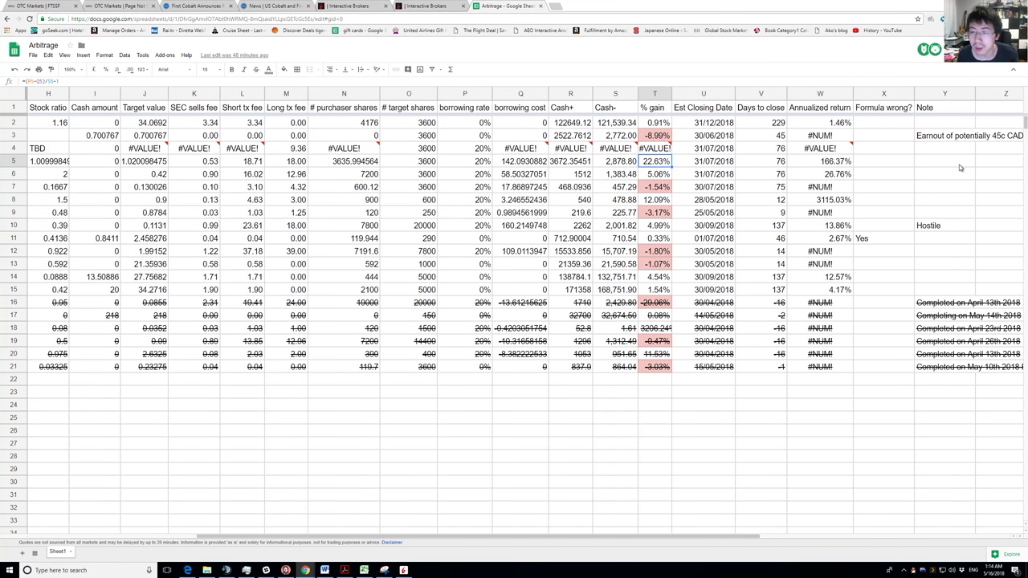
scroll(727, 157, "left", 2)
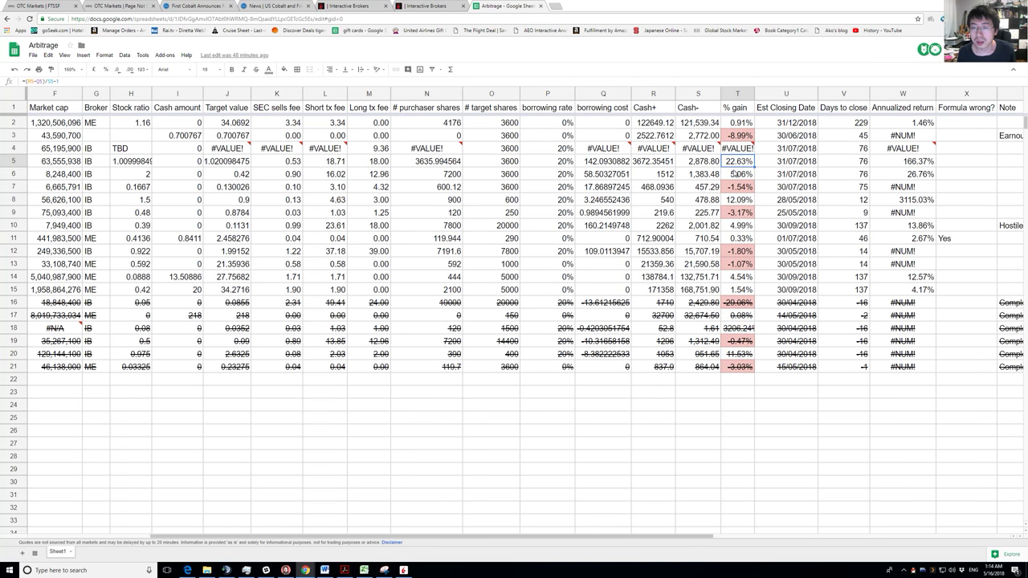
scroll(738, 169, "left", 5)
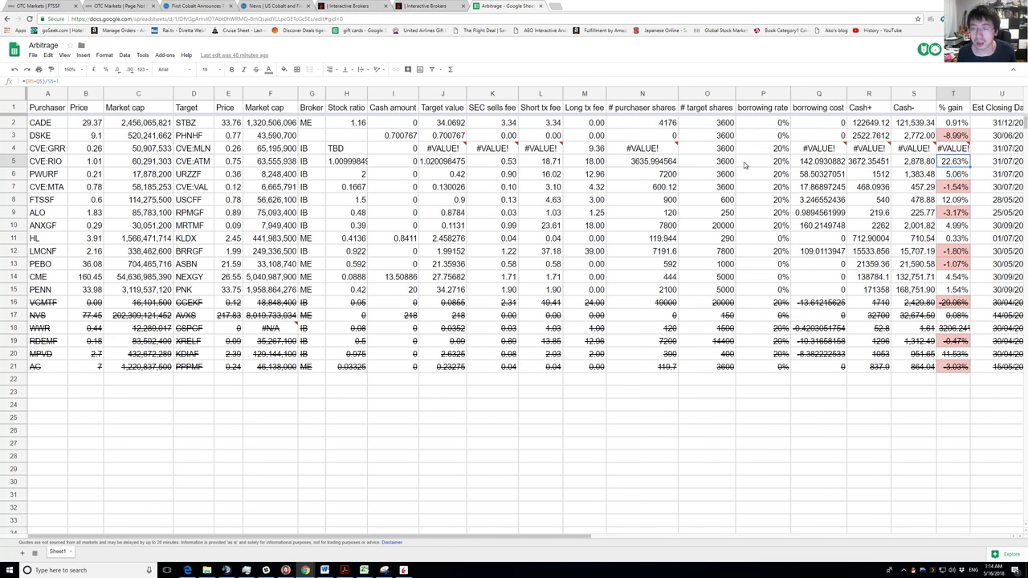
left_click(192, 164)
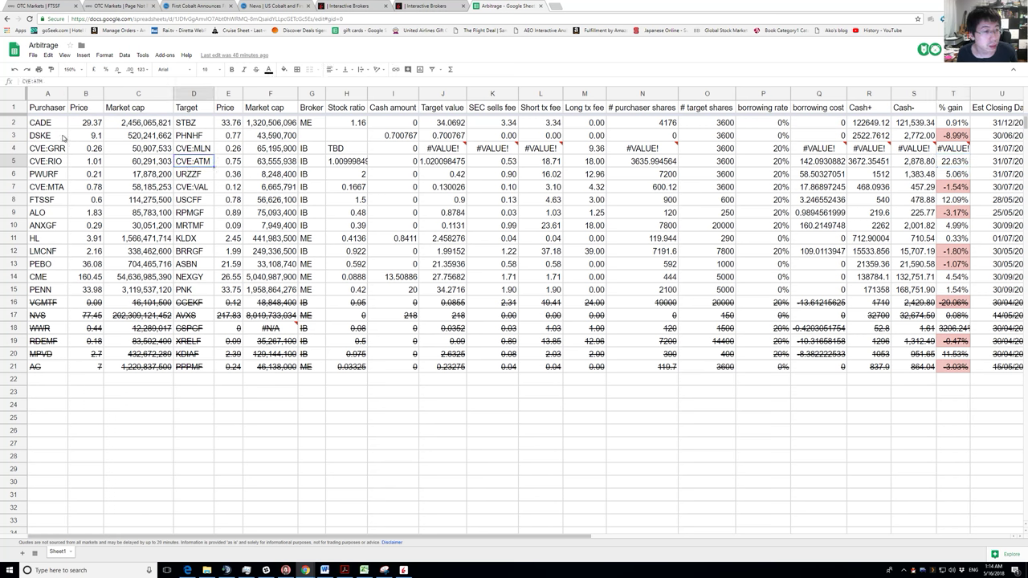
Highlight the DSKE deal from the purchaser ticker through the PHNHF target, cells A3 to D3.
left_click_drag(54, 137, 110, 138)
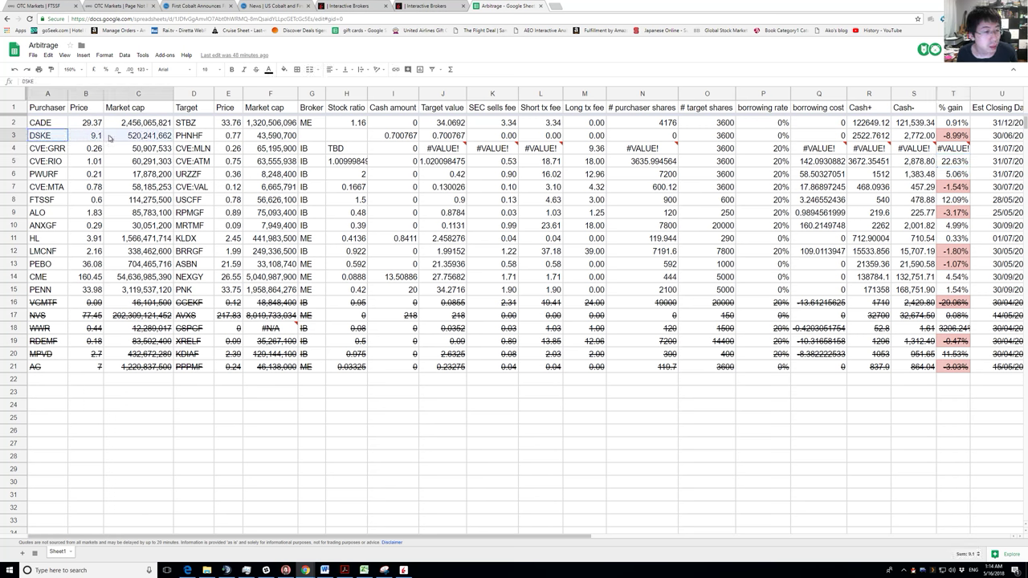
left_click(45, 164)
left_click(53, 152)
left_click_drag(54, 152, 185, 138)
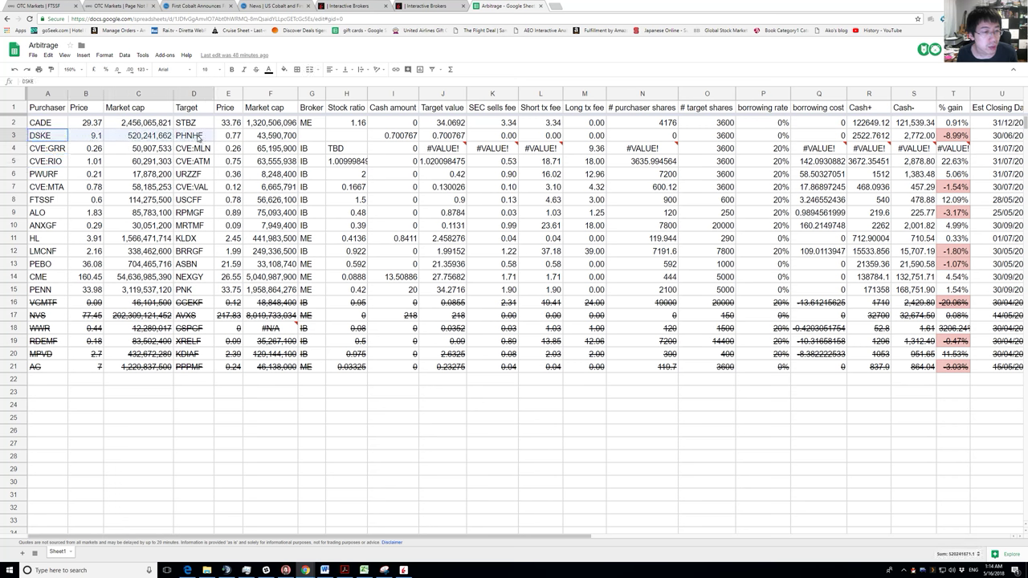
Examine the DSKE deal's percentage gain, days to close and earnout note in row 3.
scroll(192, 138, "right", 2)
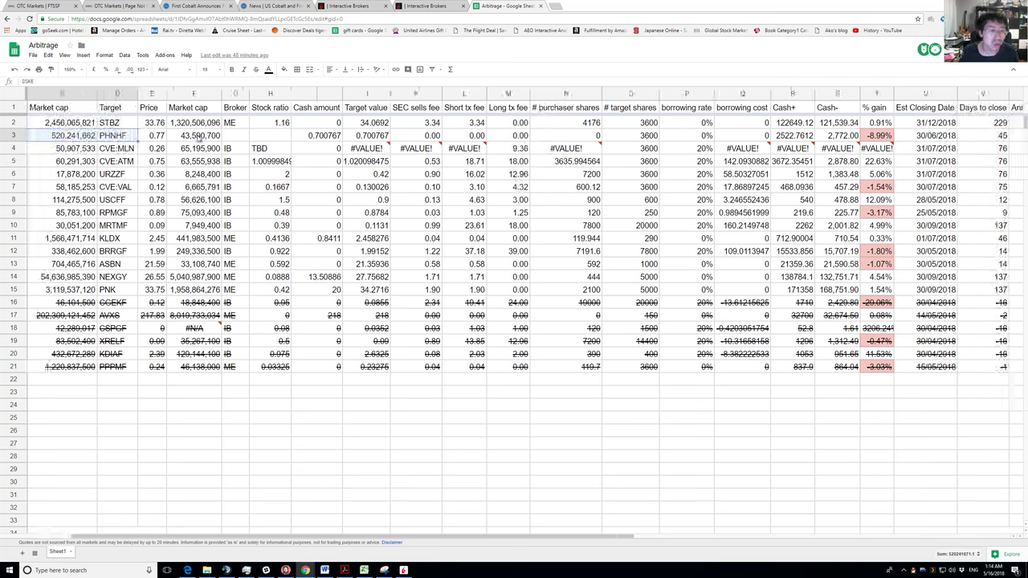
left_click(326, 138)
scroll(326, 141, "right", 2)
left_click(771, 138)
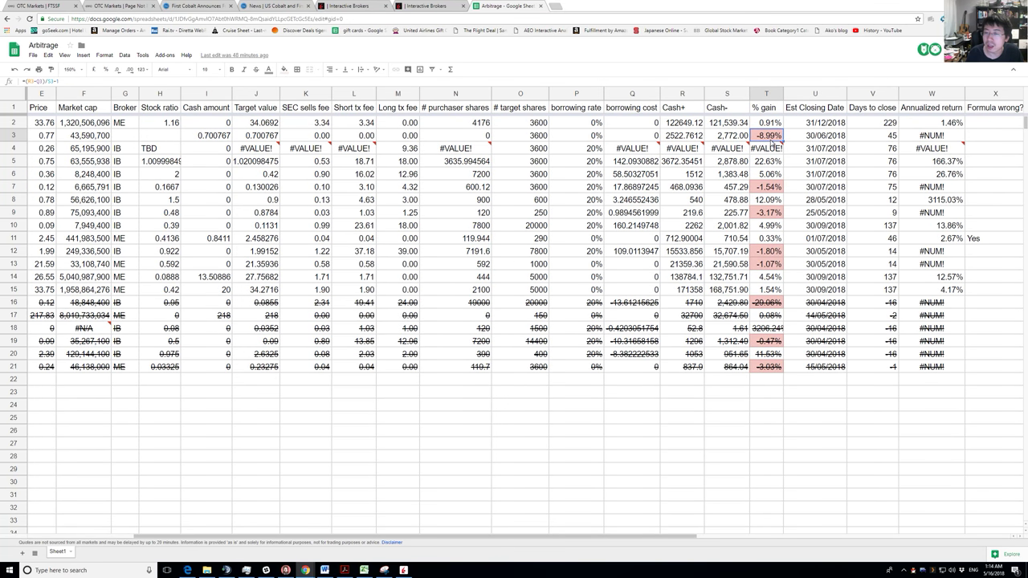
left_click(882, 136)
scroll(847, 143, "right", 5)
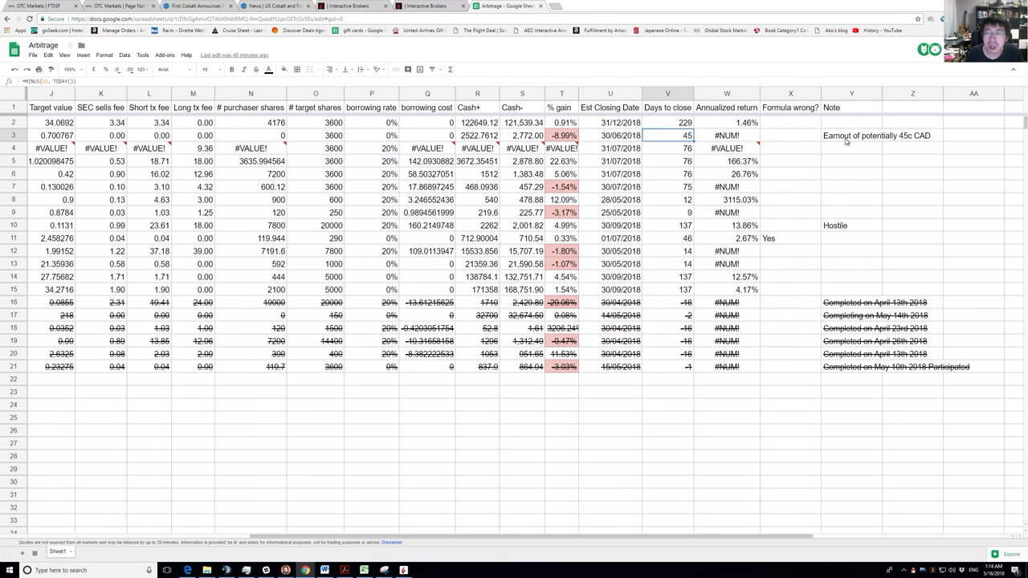
left_click(849, 138)
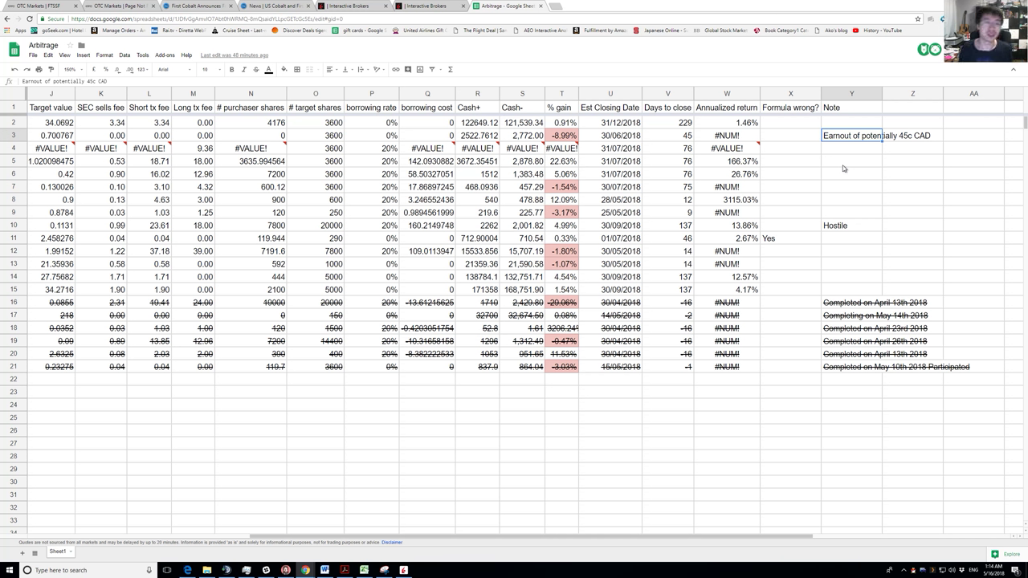
scroll(843, 167, "left", 9)
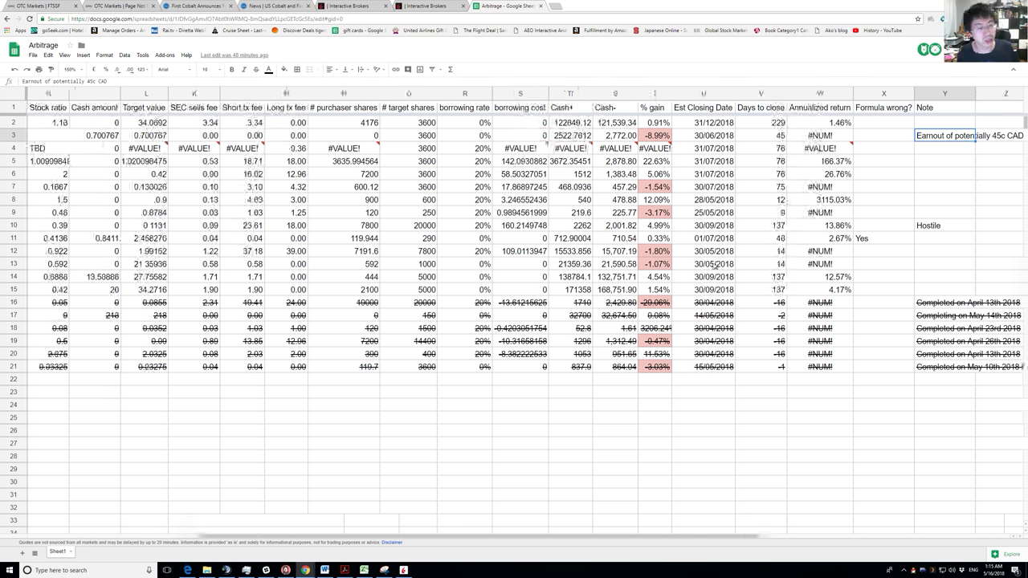
left_click(662, 276)
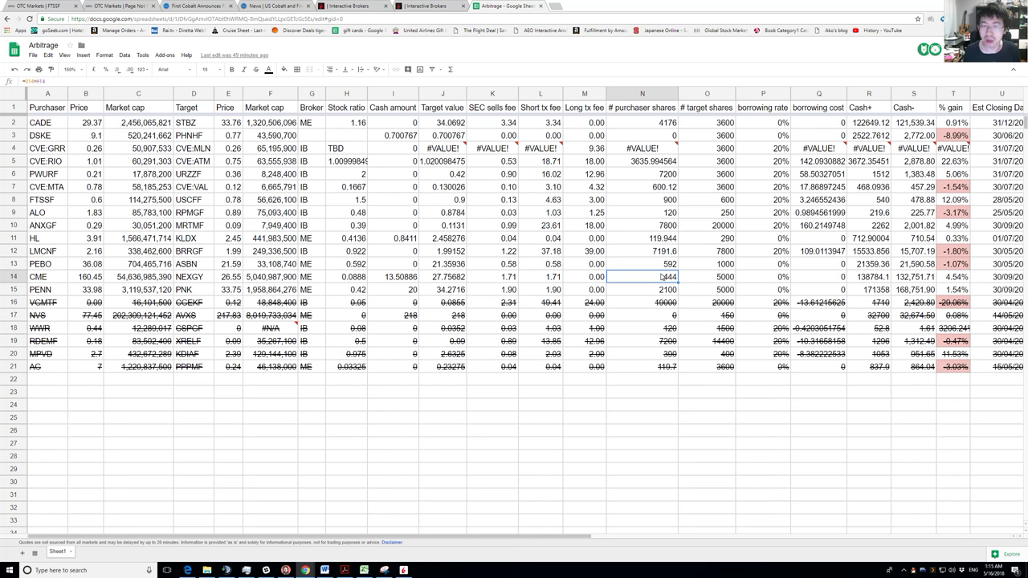
left_click(478, 150)
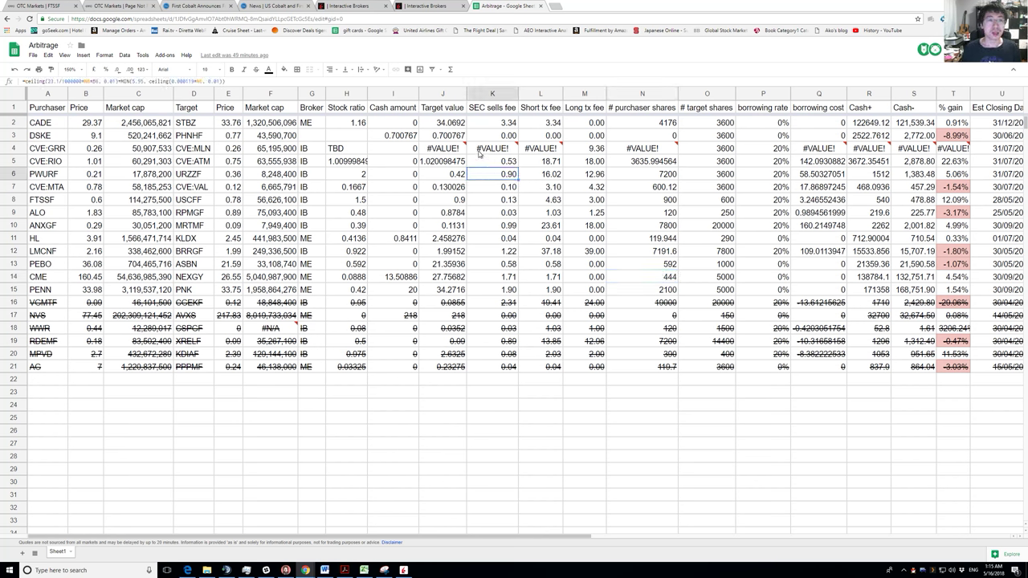
Check the DSKE deal's cash amount formula and enter IB as its broker in cell G3.
left_click(404, 136)
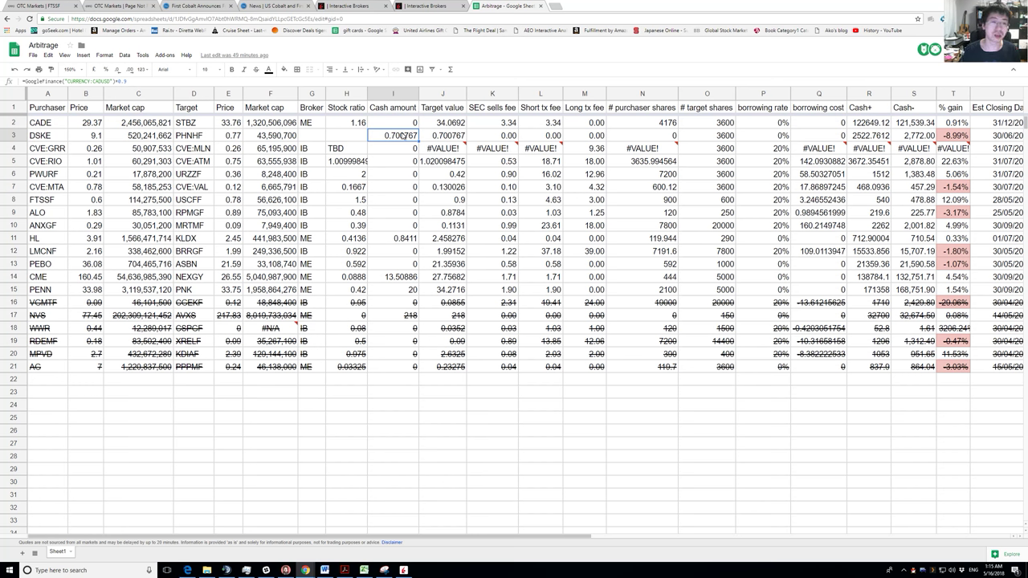
left_click(311, 137)
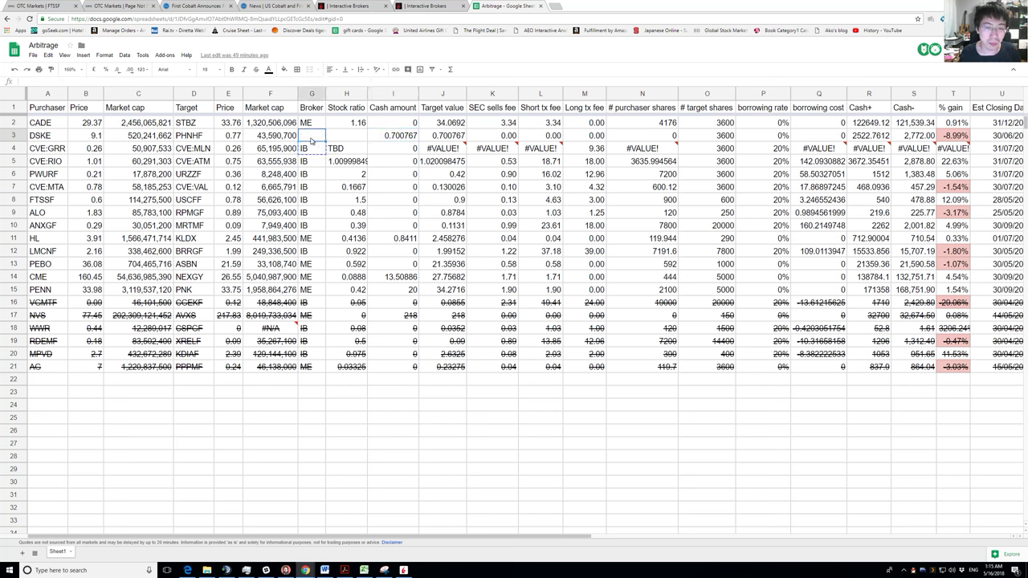
type("IB")
left_click(332, 178)
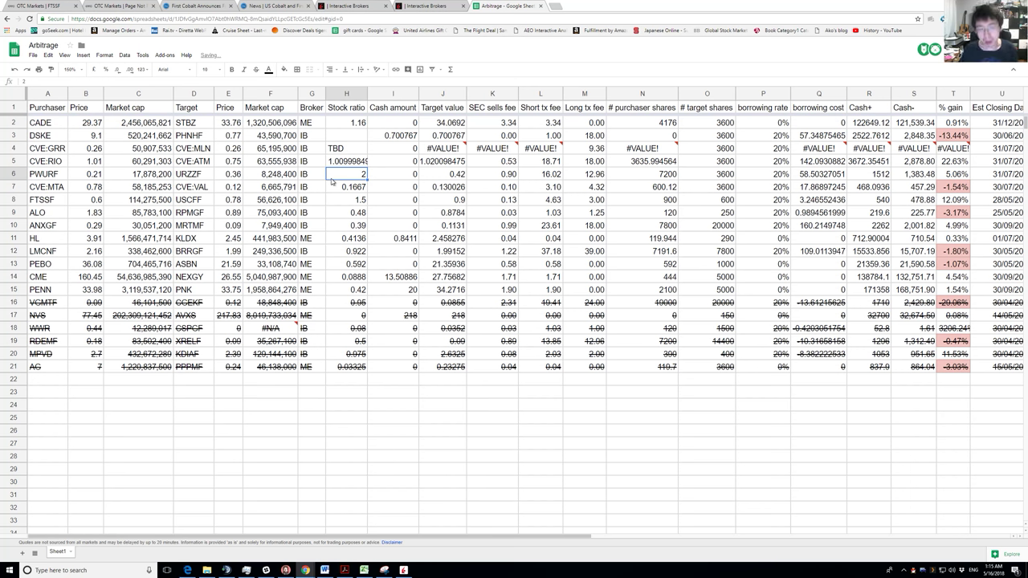